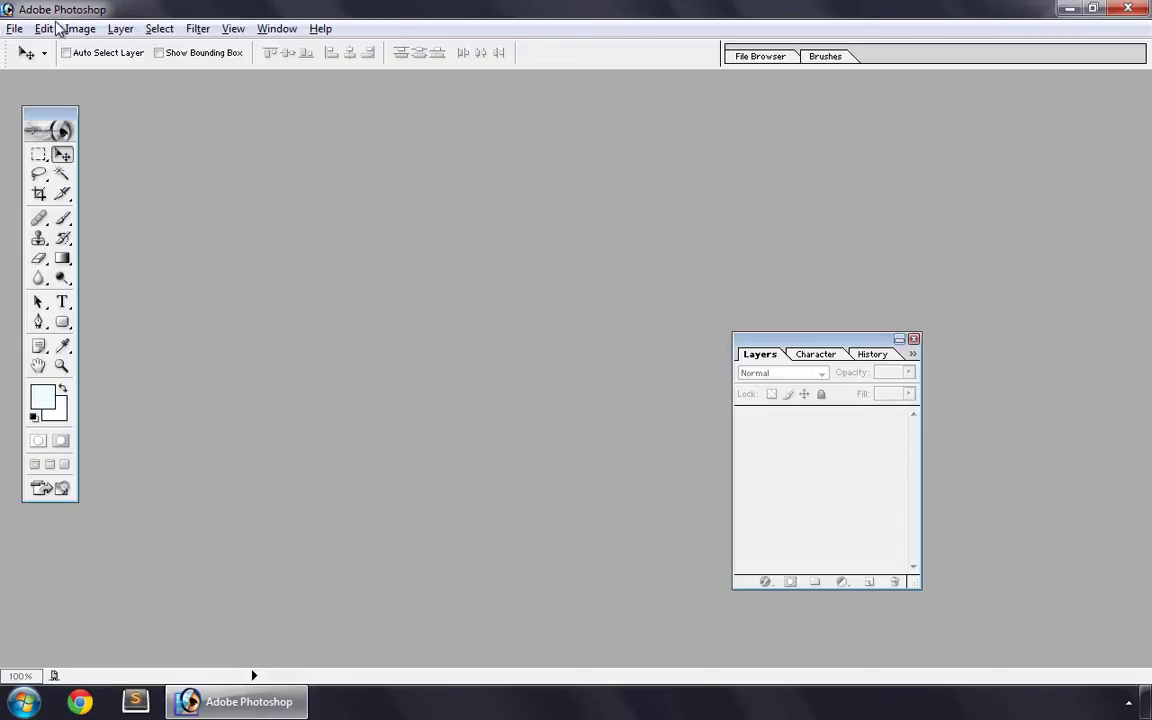
- Create a new 1100 × 600 px, 72 ppi RGB document and maximize its window
left_click(24, 29)
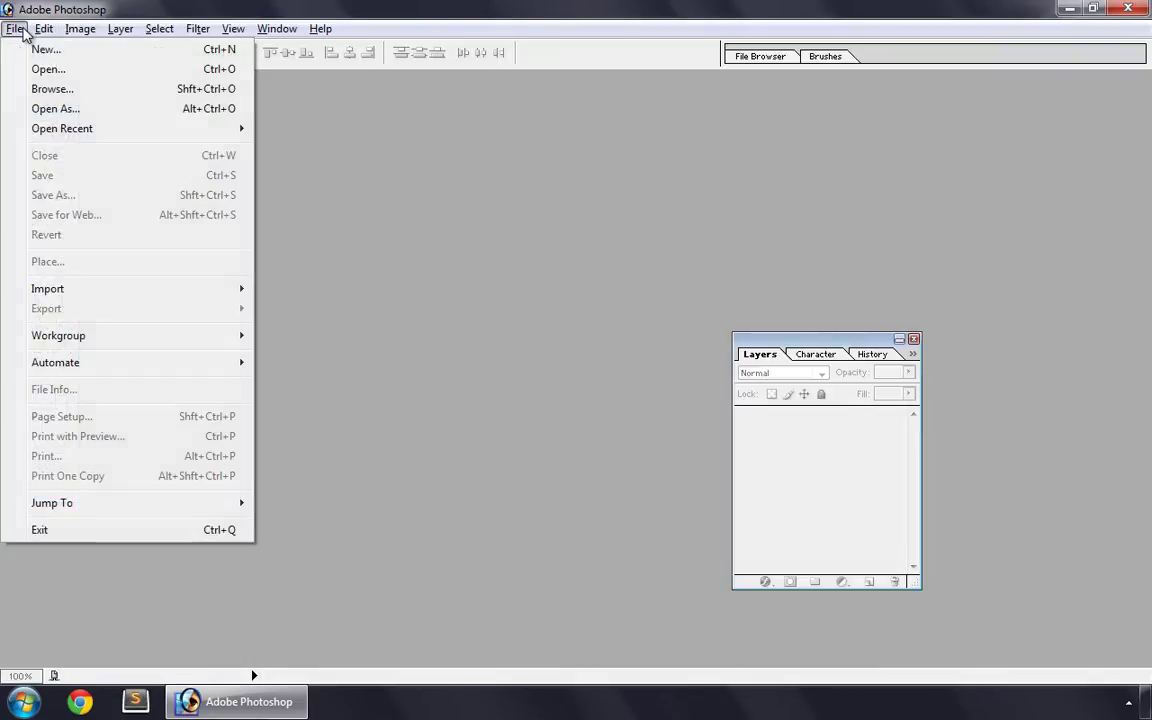
left_click(40, 50)
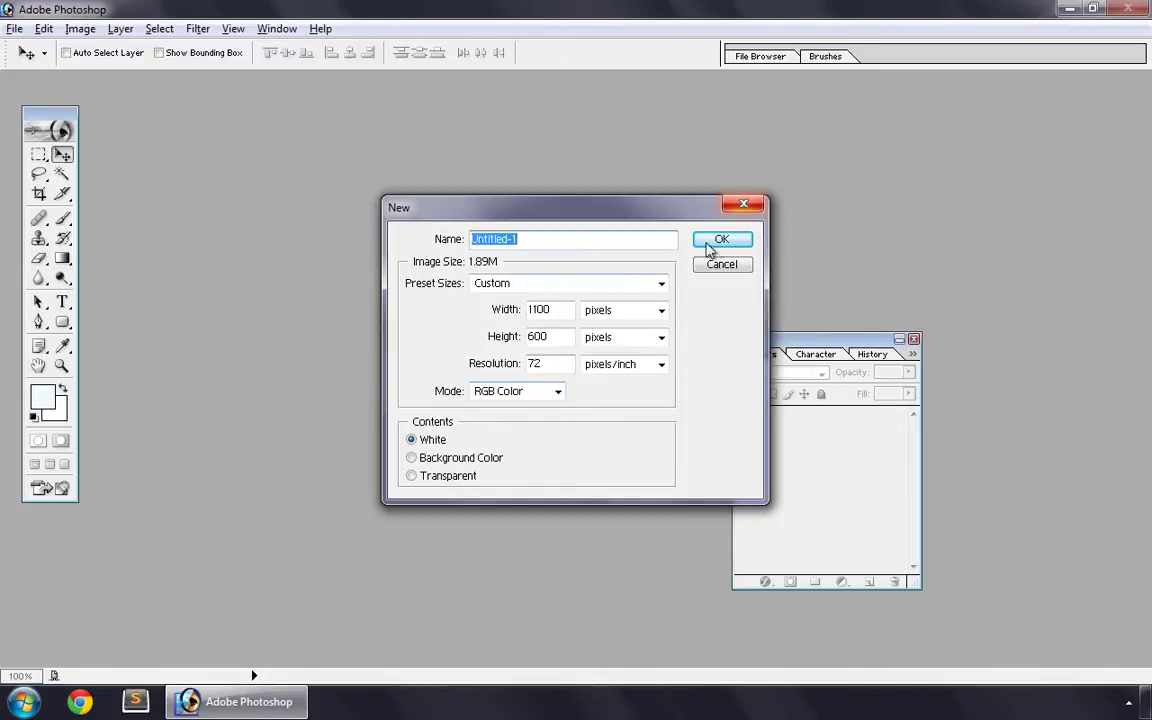
left_click(718, 241)
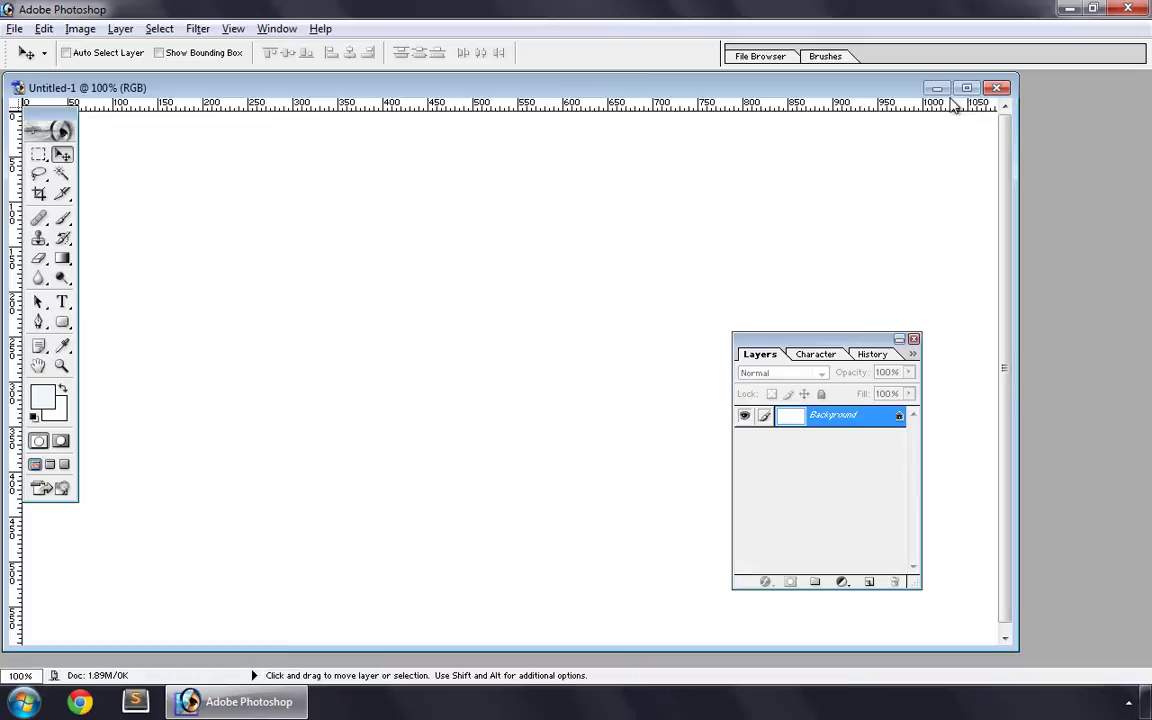
left_click(967, 88)
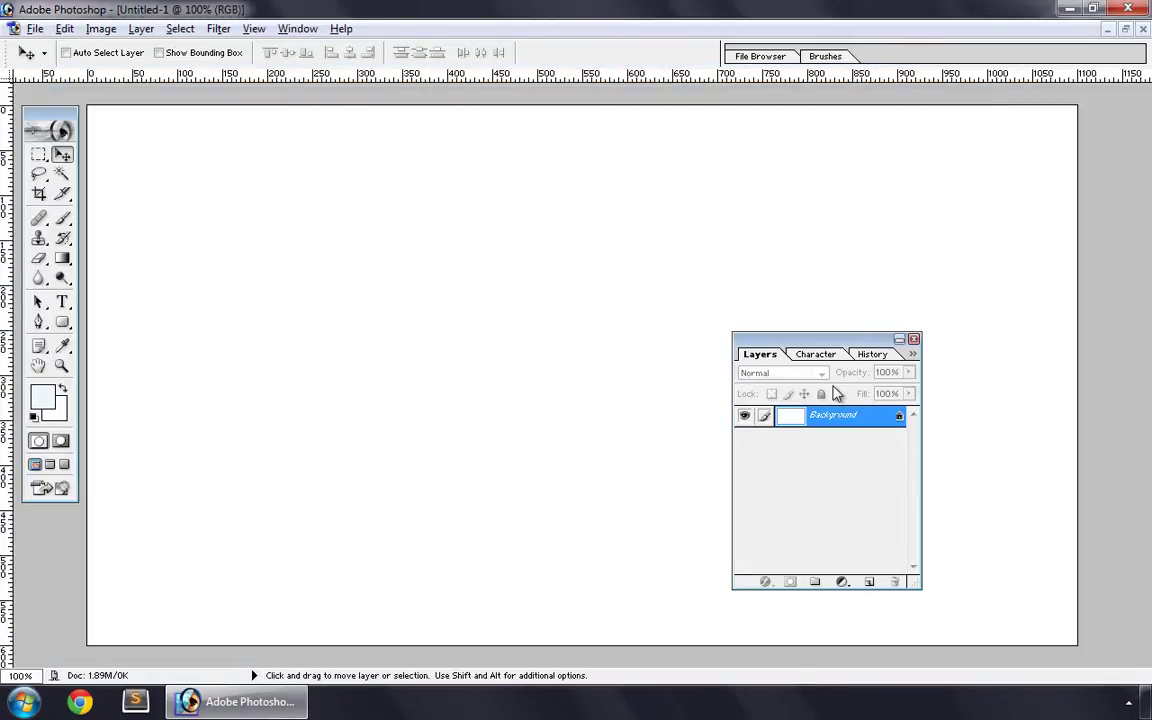
- Convert the Background into Layer 0 and add a Color Overlay layer style
double_click(844, 424)
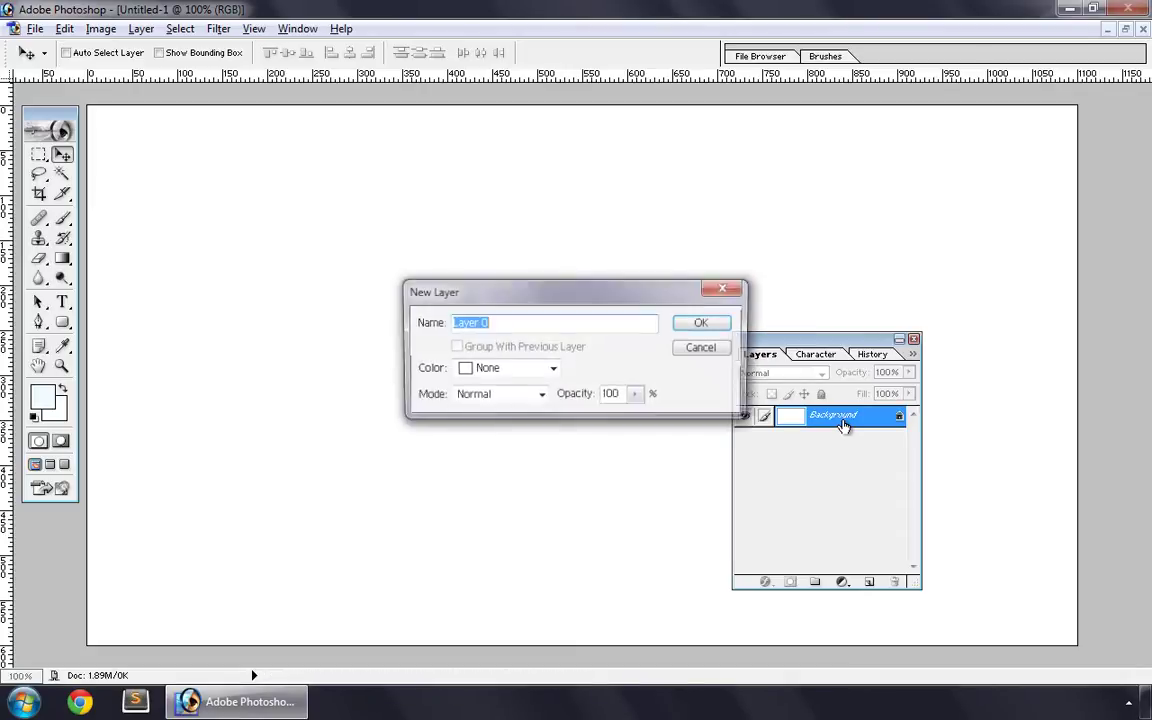
left_click(720, 326)
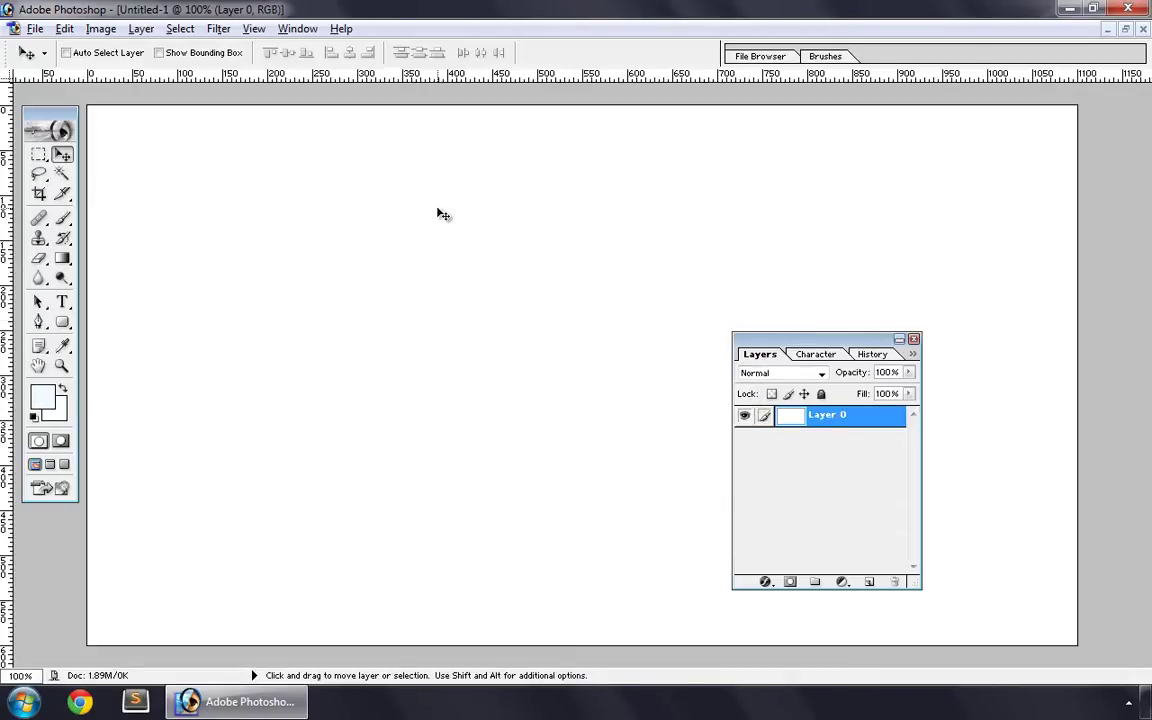
left_click(140, 28)
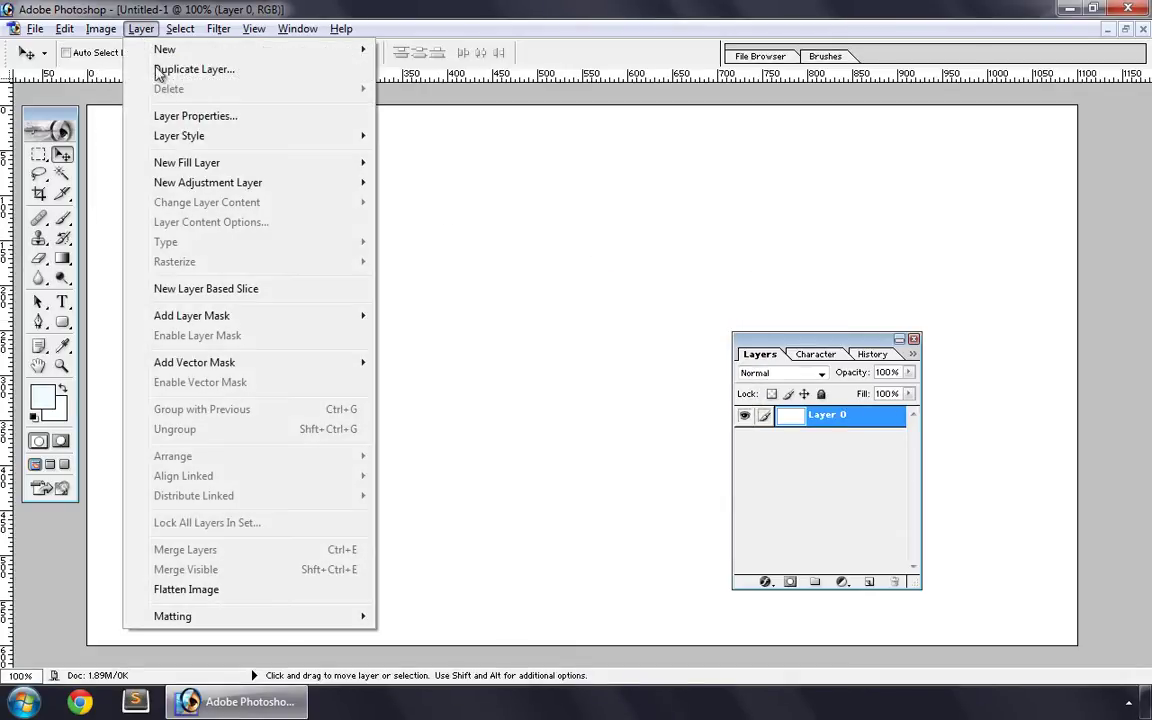
mouse_move(340, 137)
left_click(408, 283)
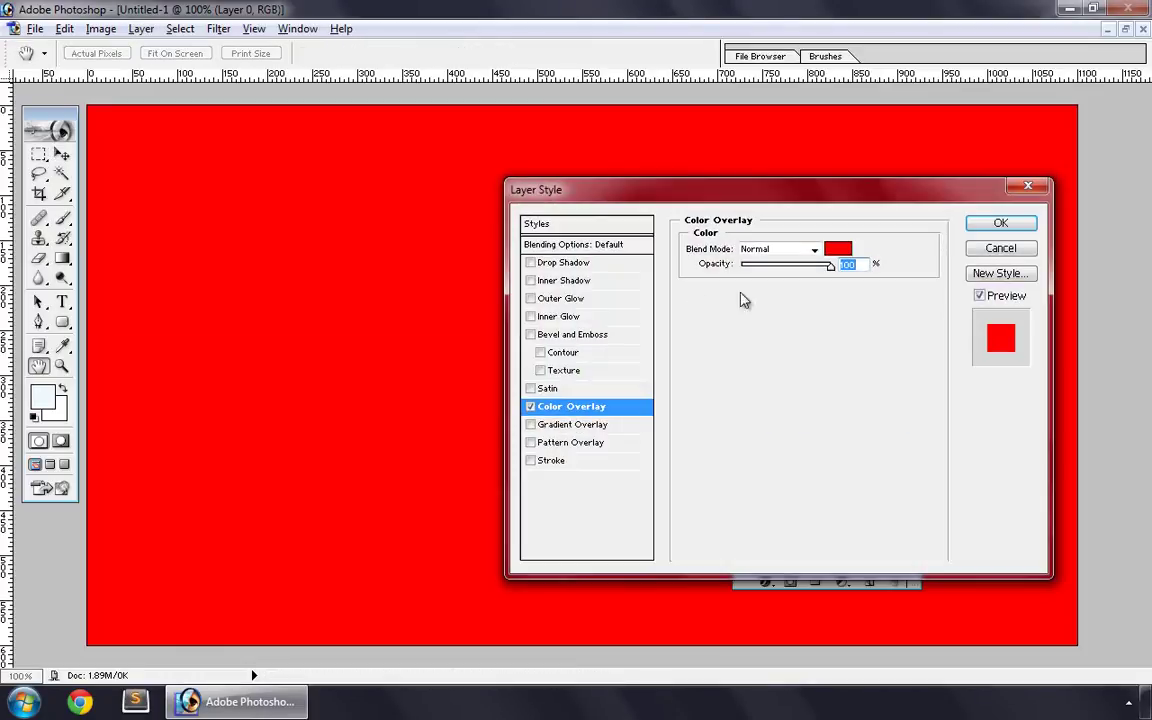
- Set the overlay colour to hex 376475 and apply it, tinting the canvas teal
left_click(838, 248)
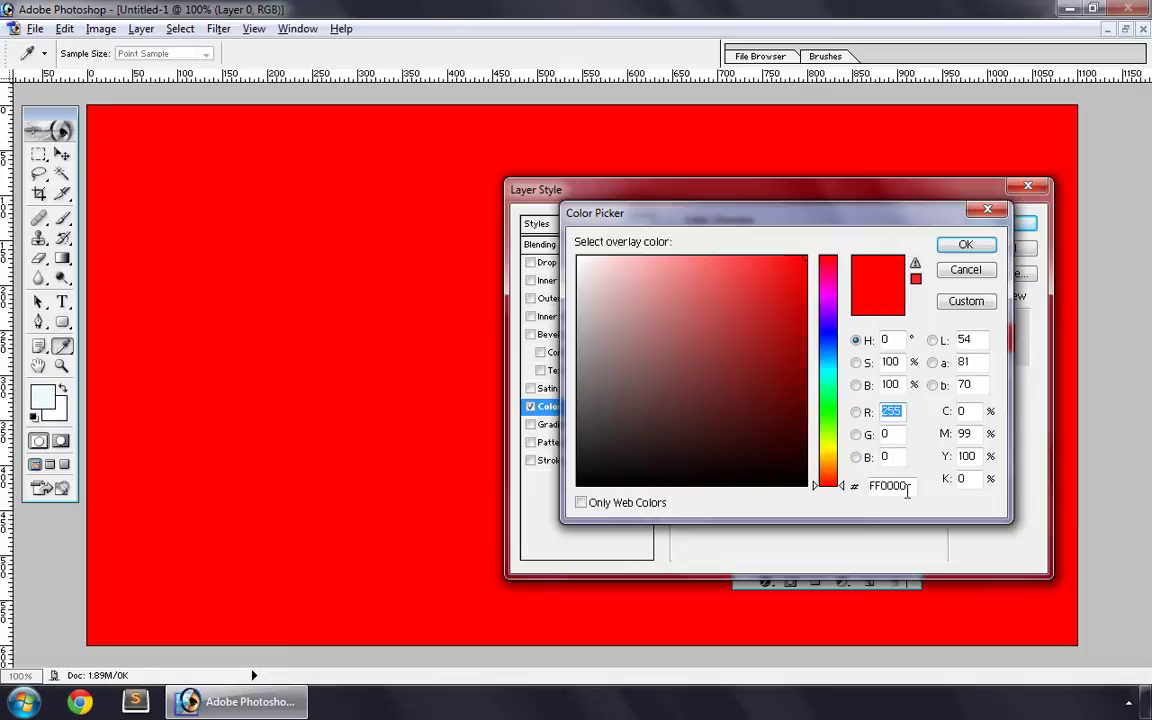
left_click(872, 485)
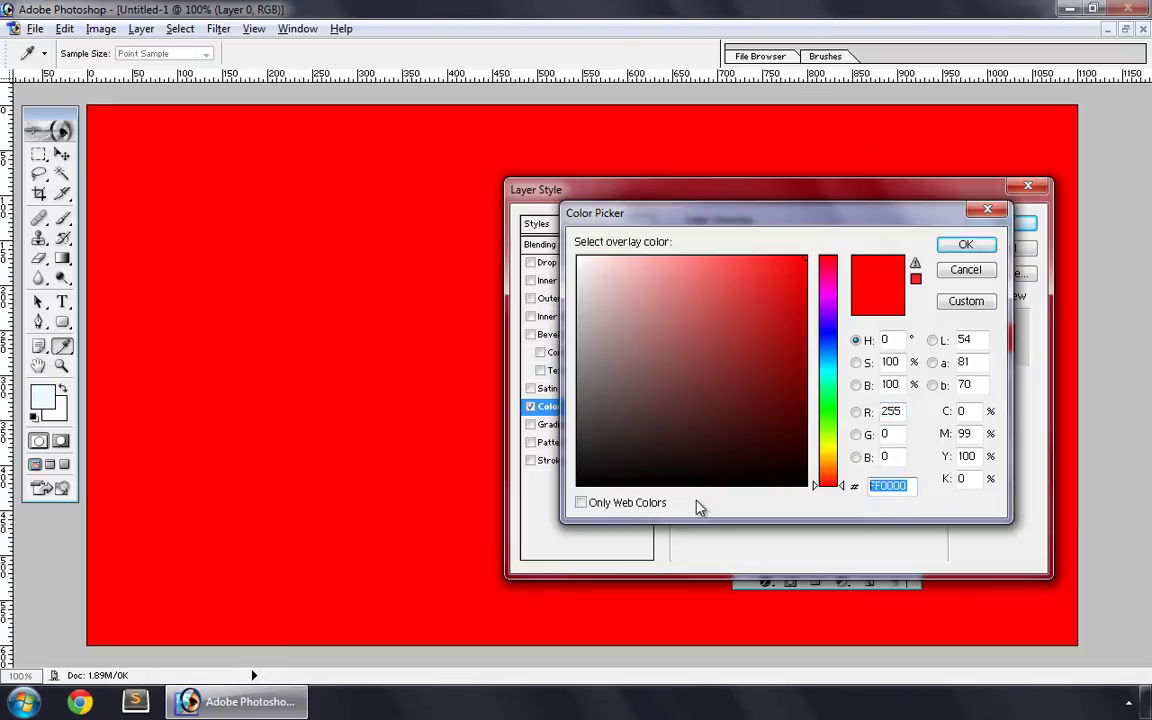
type("37")
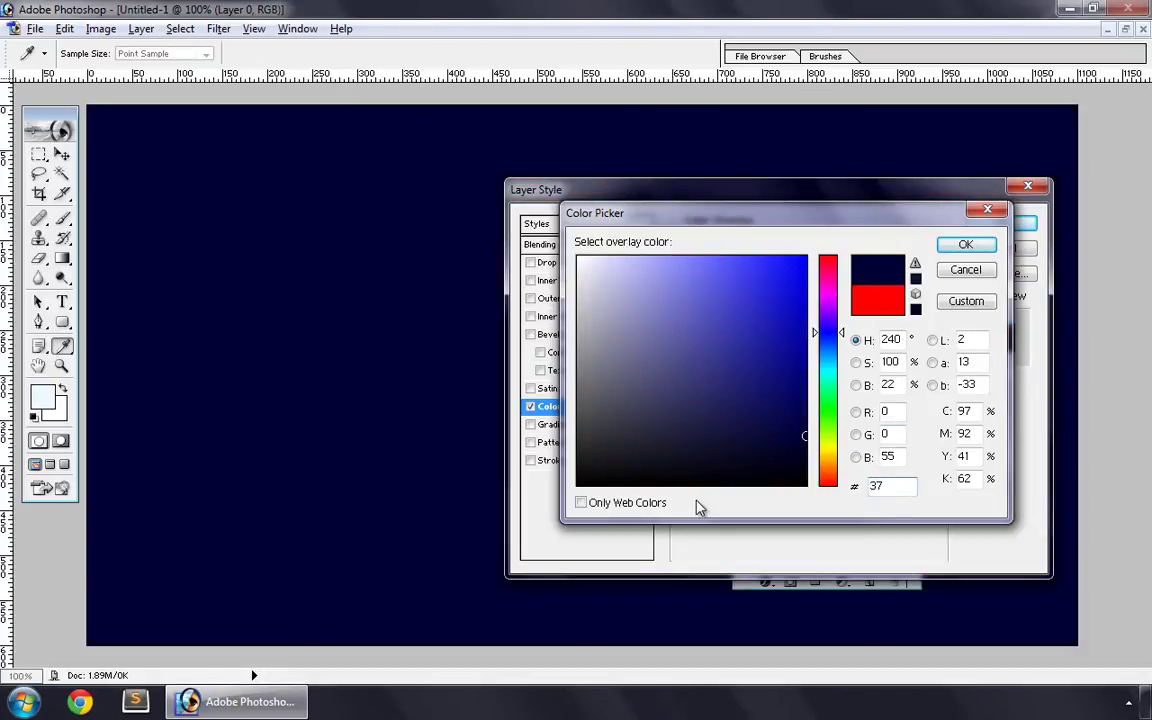
type("64")
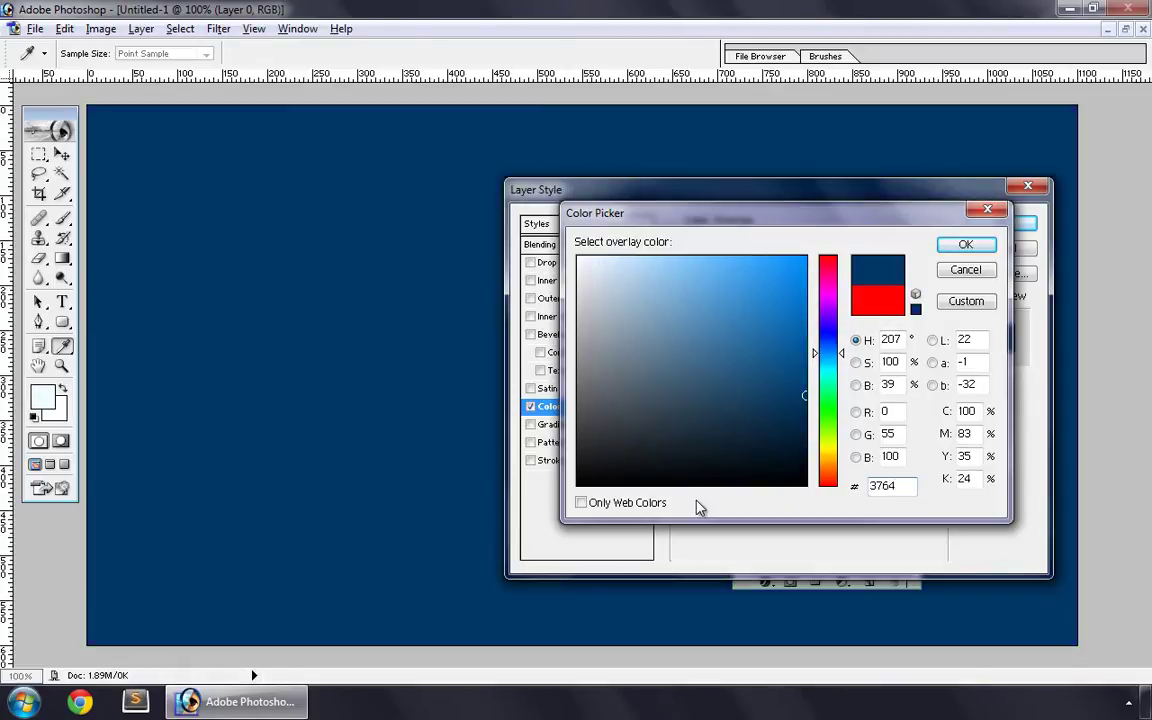
type("75")
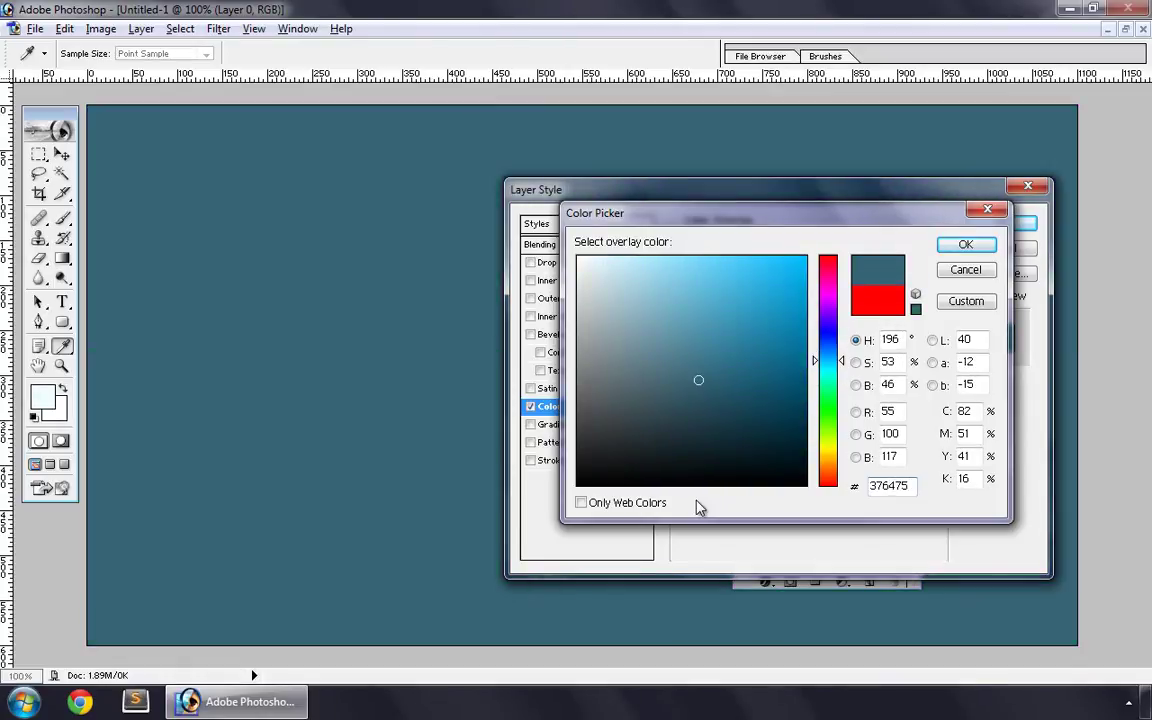
left_click(968, 248)
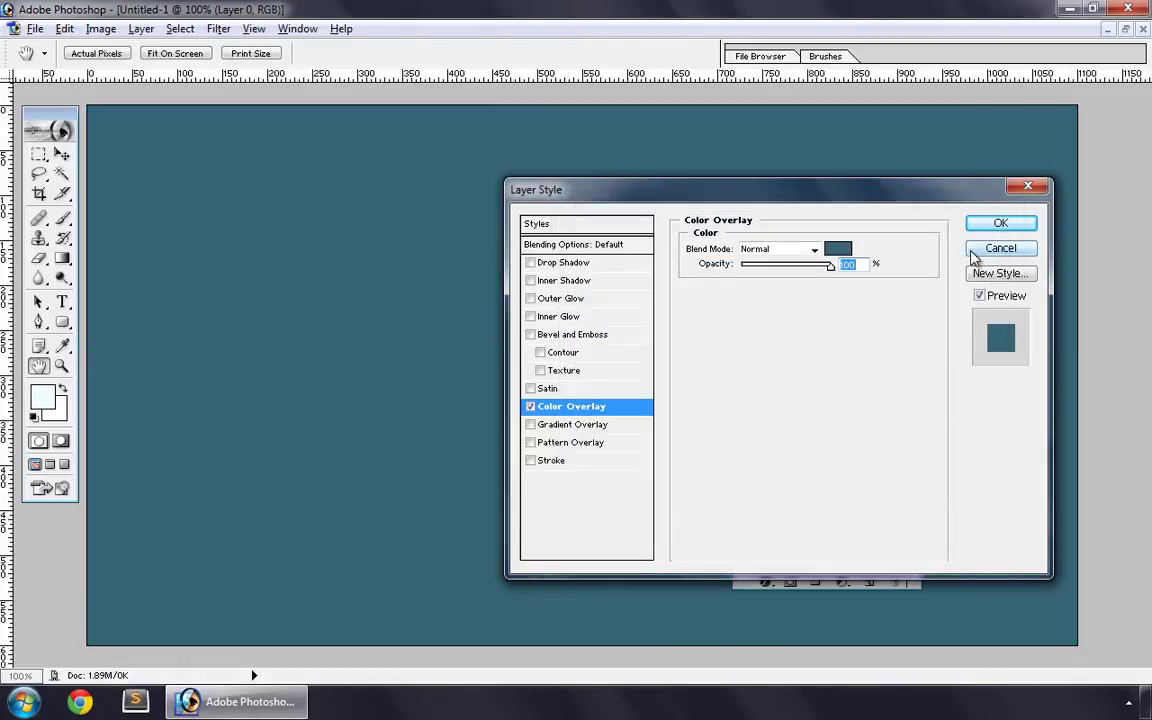
left_click(985, 229)
key("v")
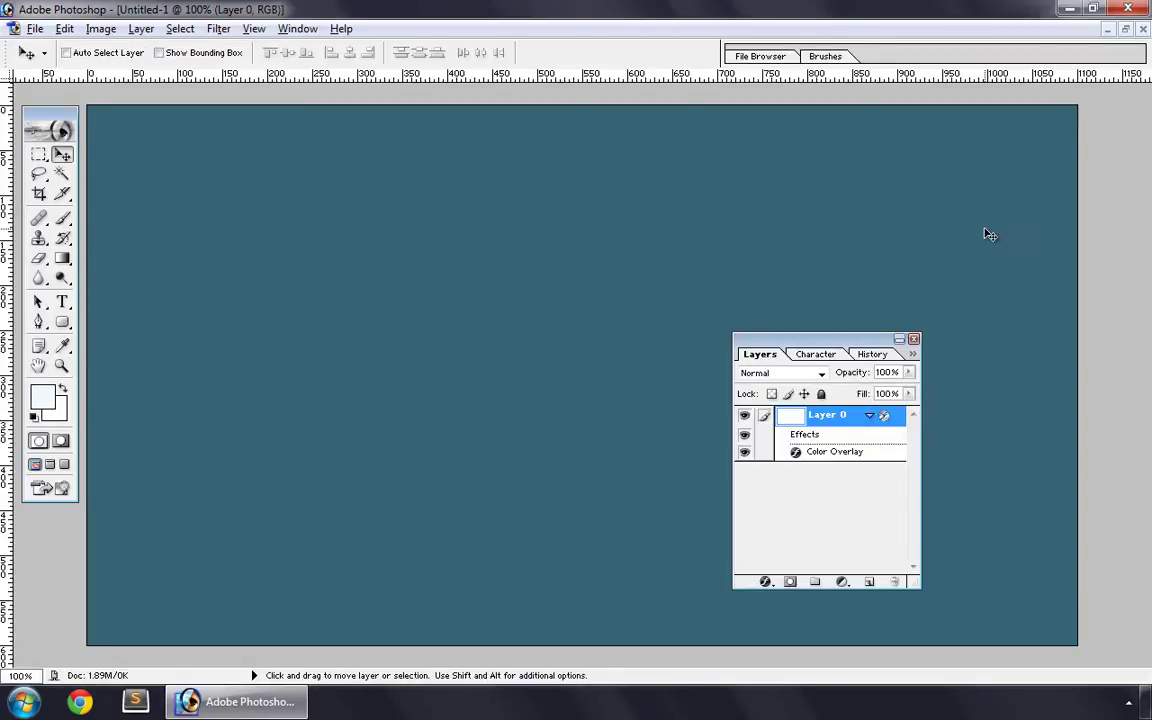
- Draw a large plain rectangle across the canvas and clear its layer style
left_click(62, 323)
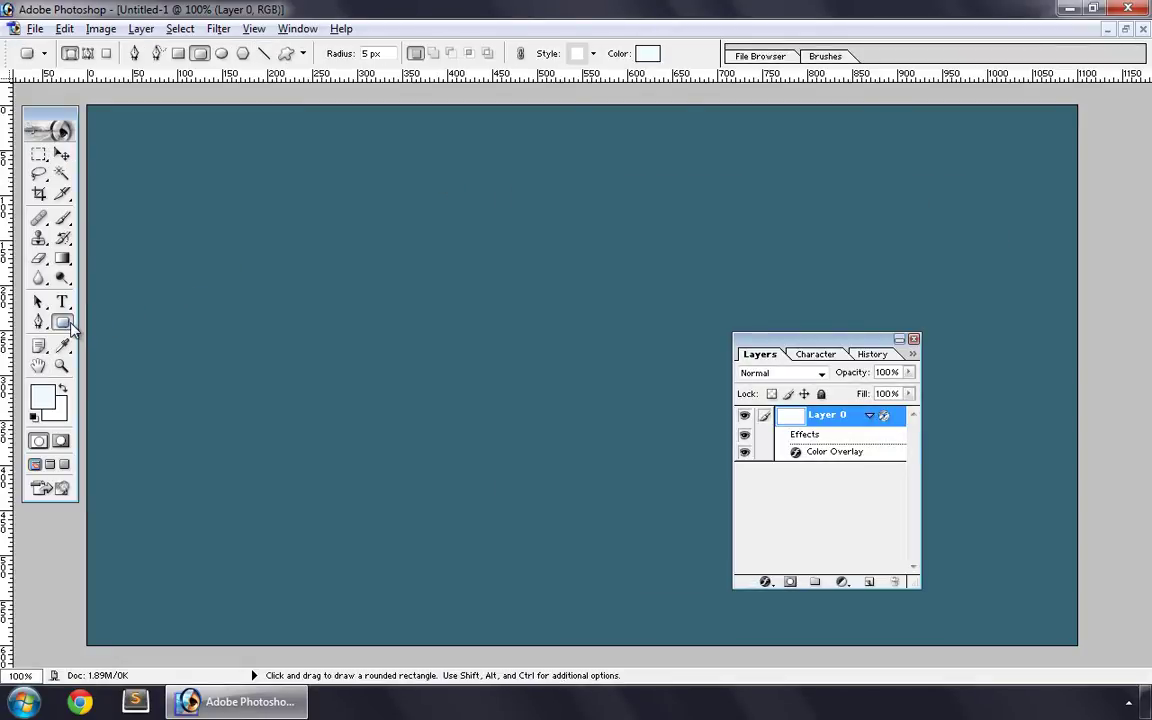
left_click(178, 53)
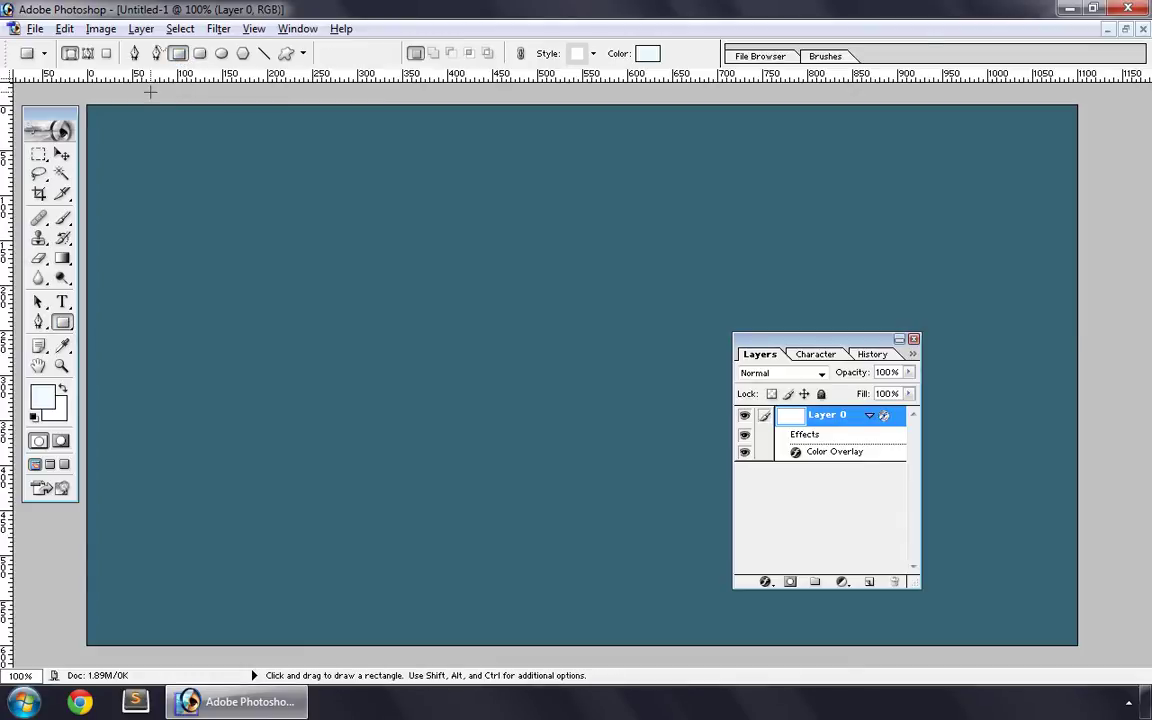
left_click_drag(150, 93, 1015, 660)
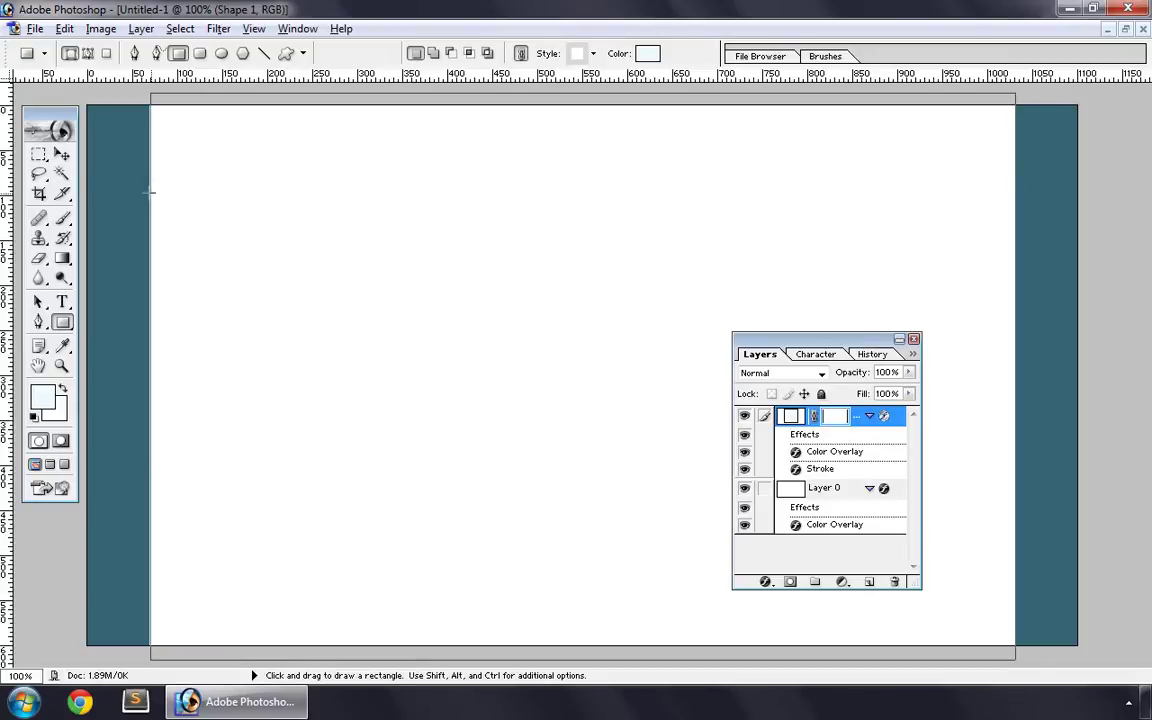
left_click(61, 156)
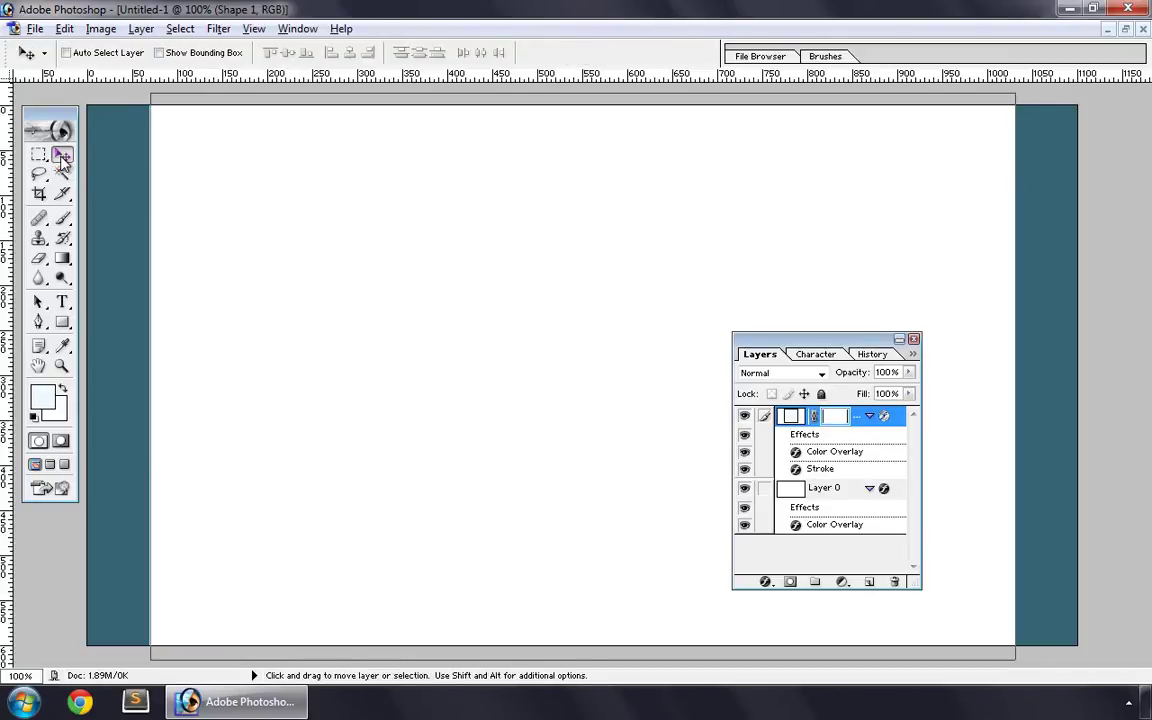
left_click(141, 28)
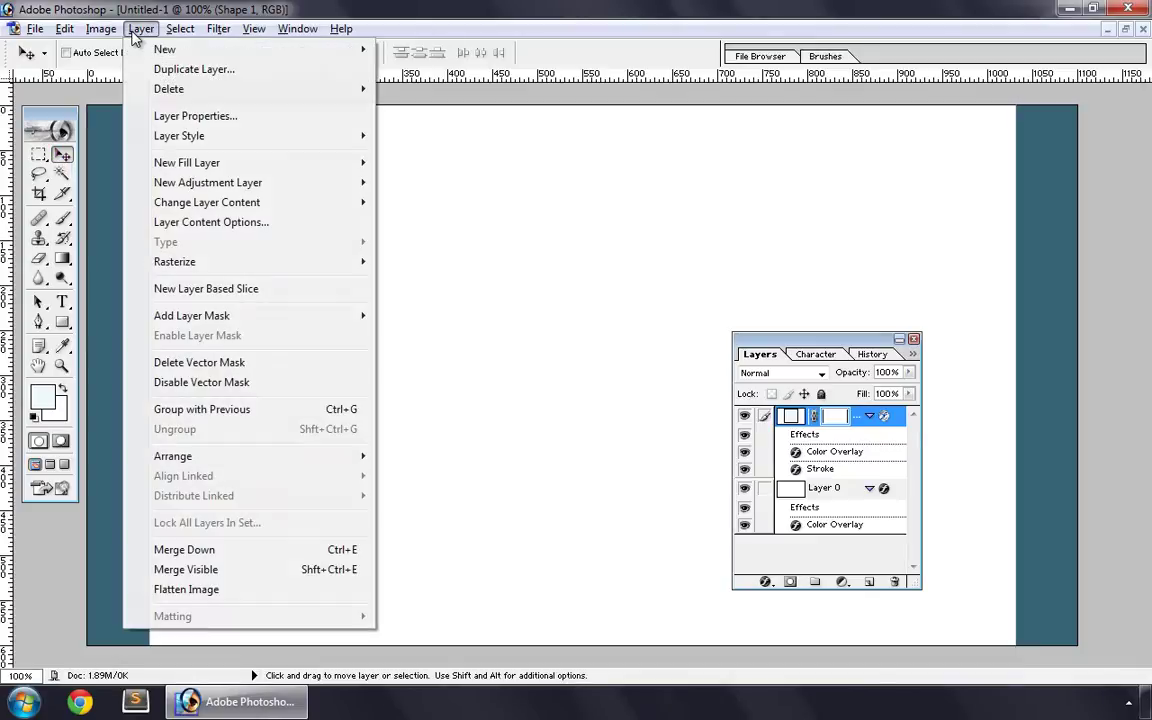
mouse_move(212, 145)
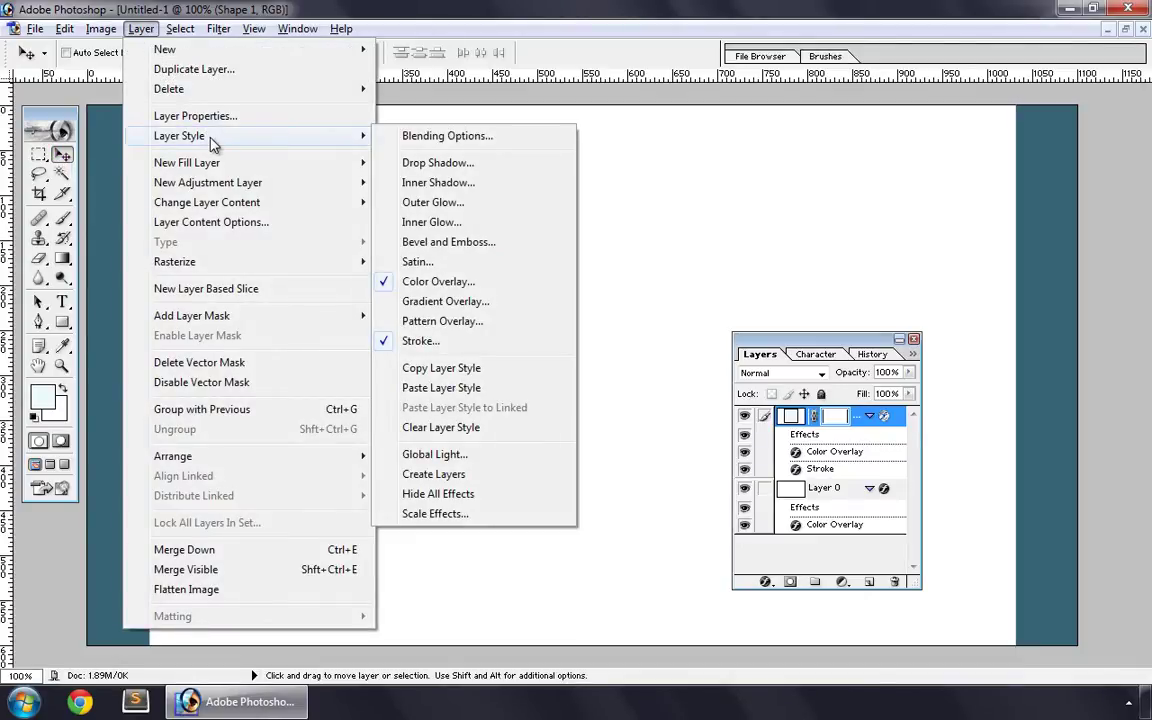
left_click(455, 430)
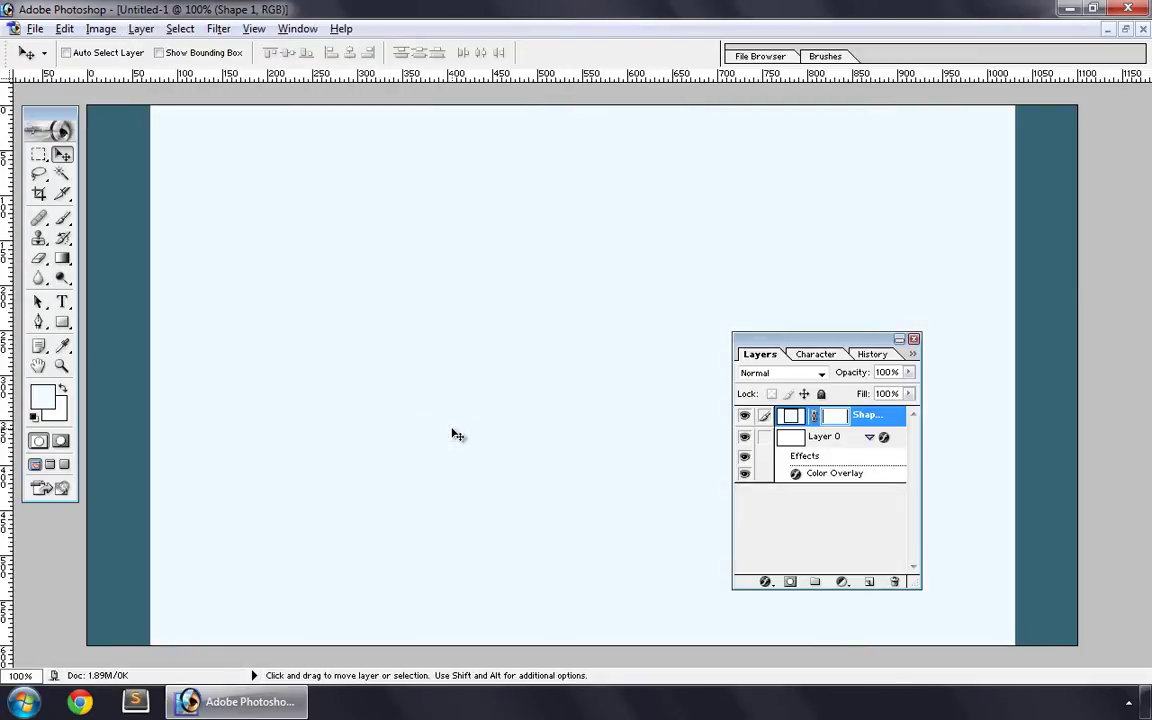
- Give the rectangle a Color Overlay in teal hex 417282
left_click(141, 28)
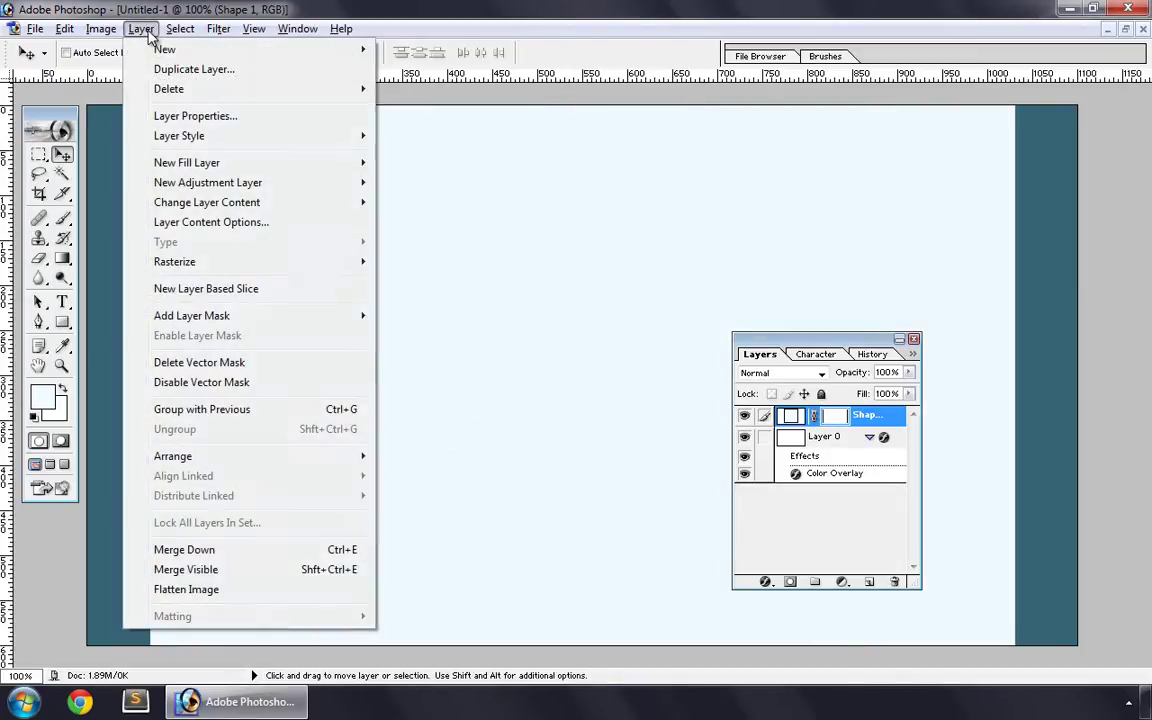
mouse_move(230, 135)
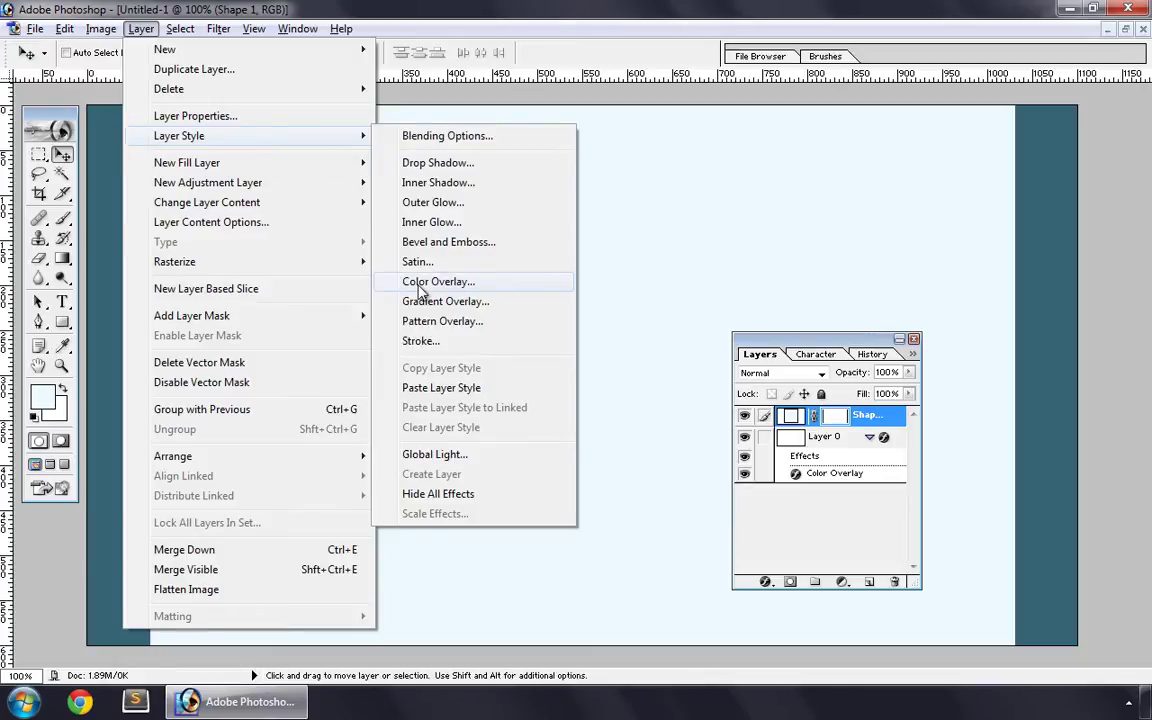
left_click(420, 288)
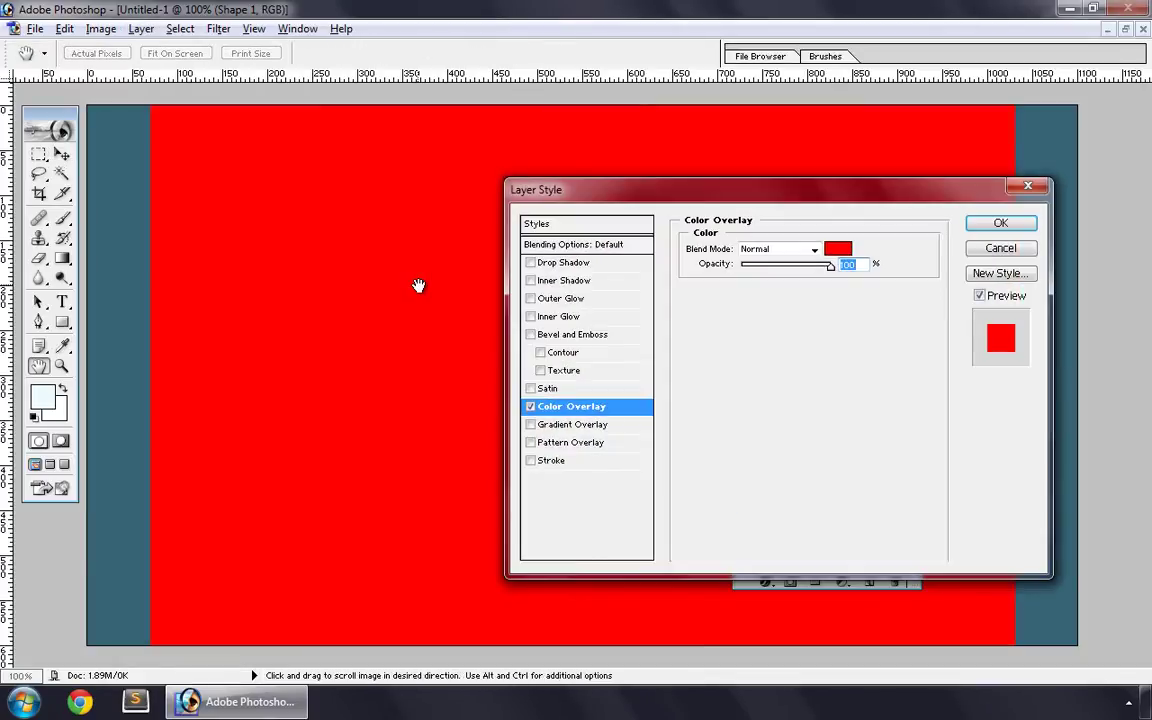
left_click(838, 249)
key("Tab")
key("Tab")
key("Tab")
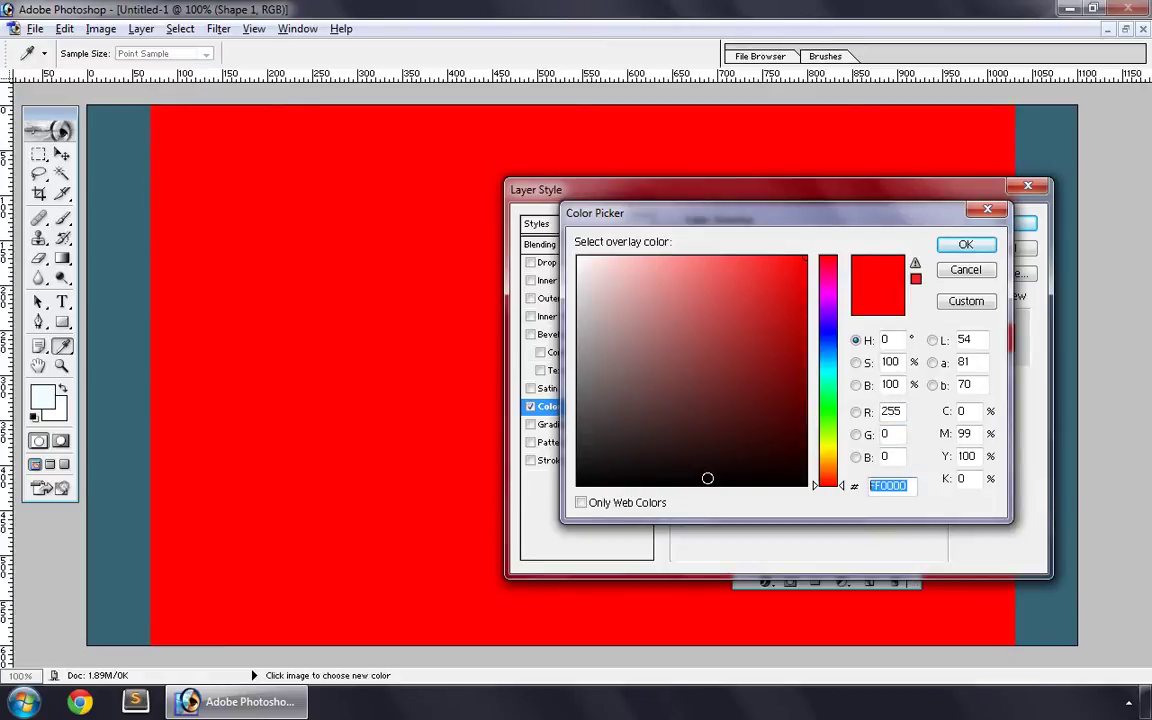
type("41")
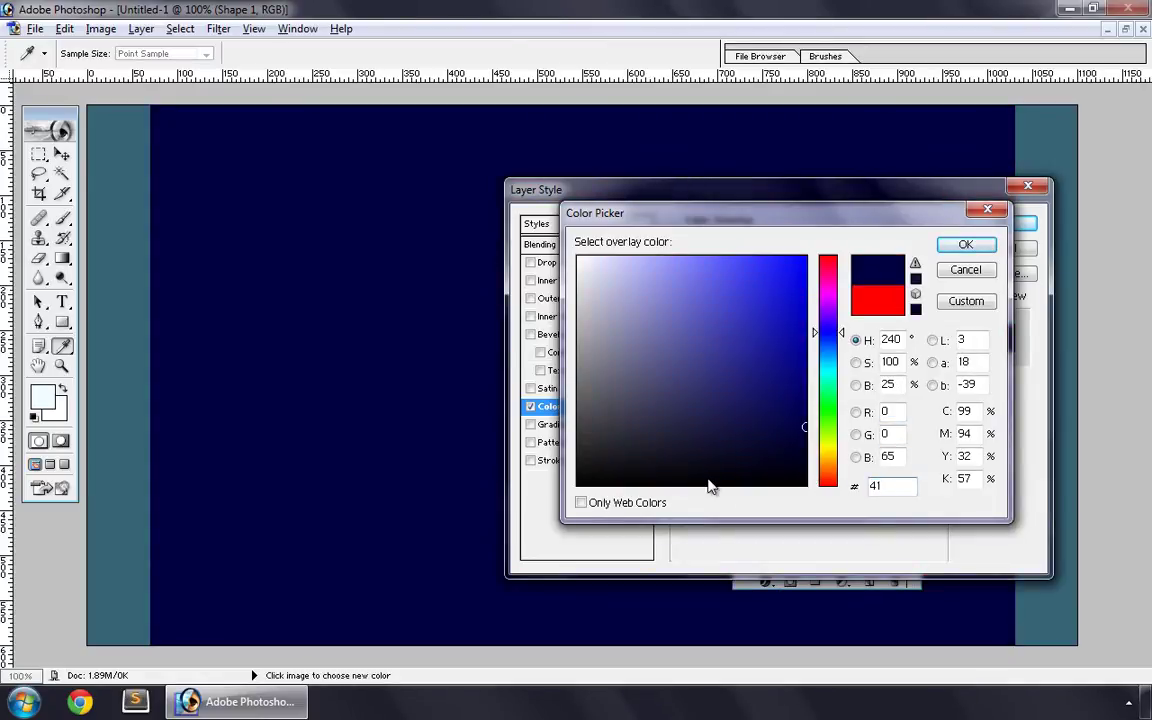
type("72")
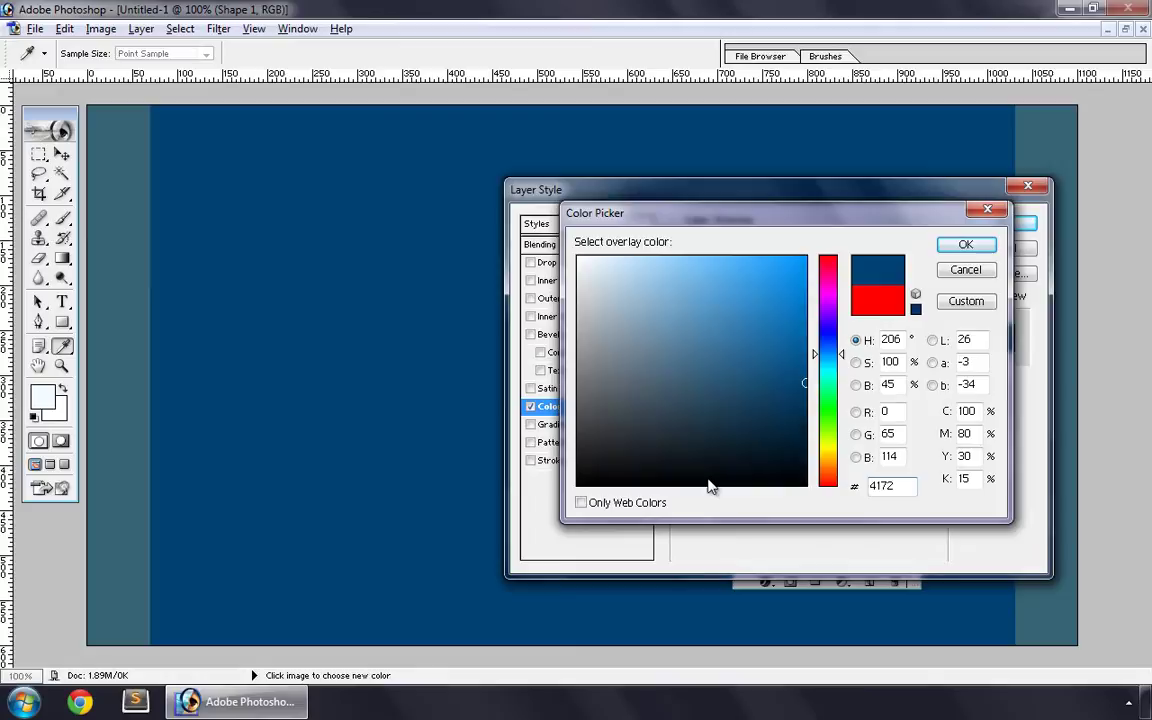
type("82")
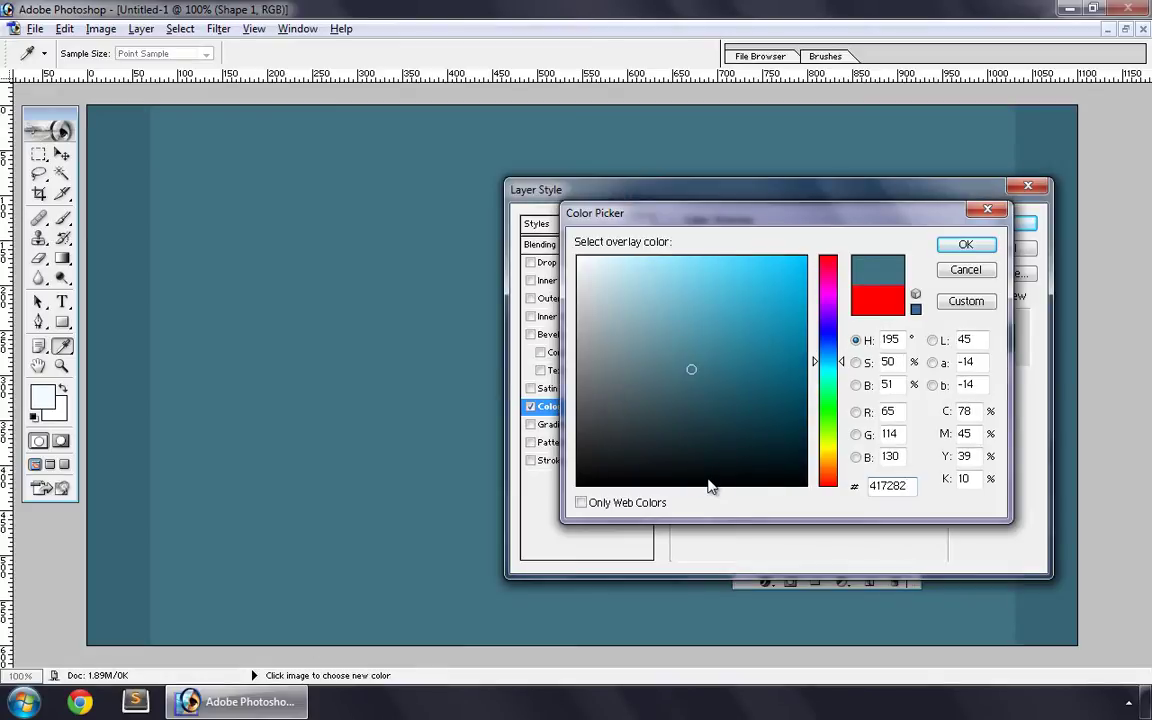
left_click(965, 244)
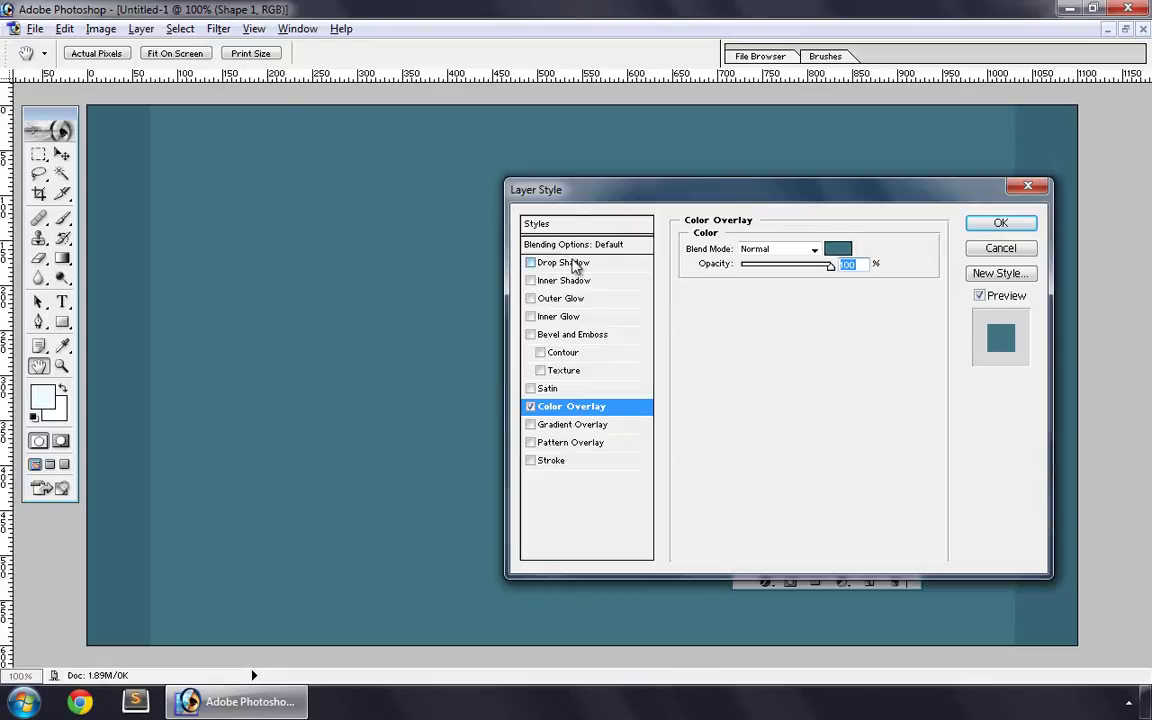
- Add a Drop Shadow at 20% opacity with 0 px distance and apply the style
left_click(574, 264)
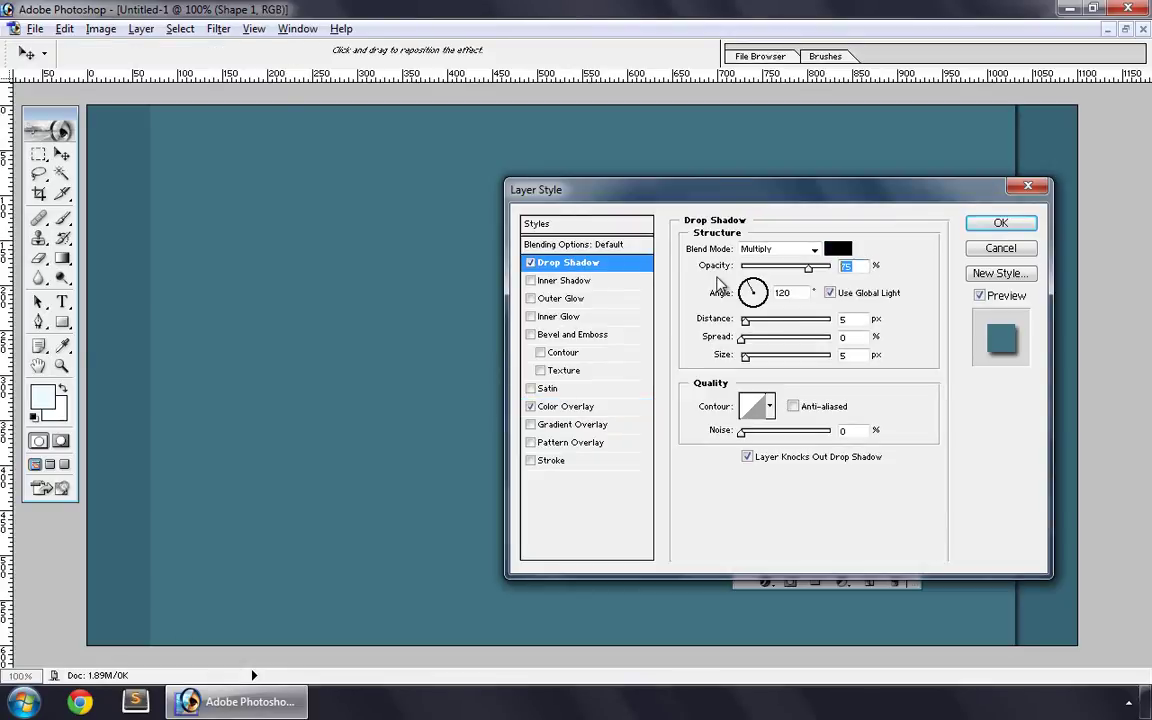
type("20")
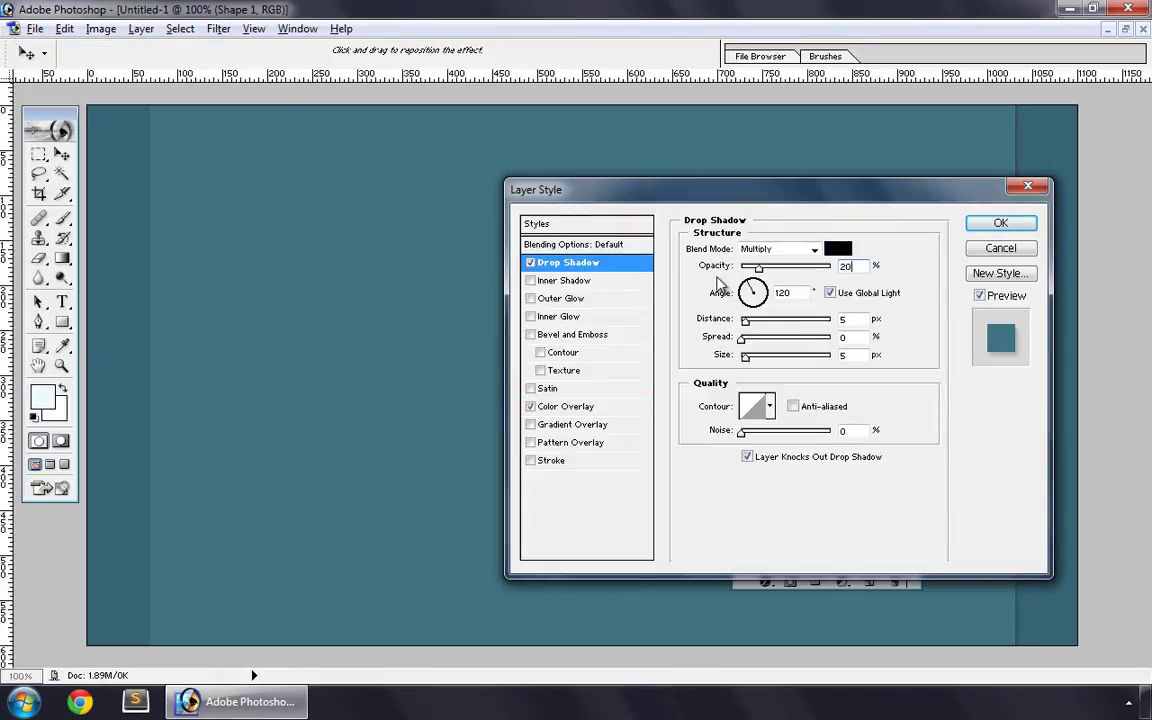
key("Tab")
key("Tab")
type("0")
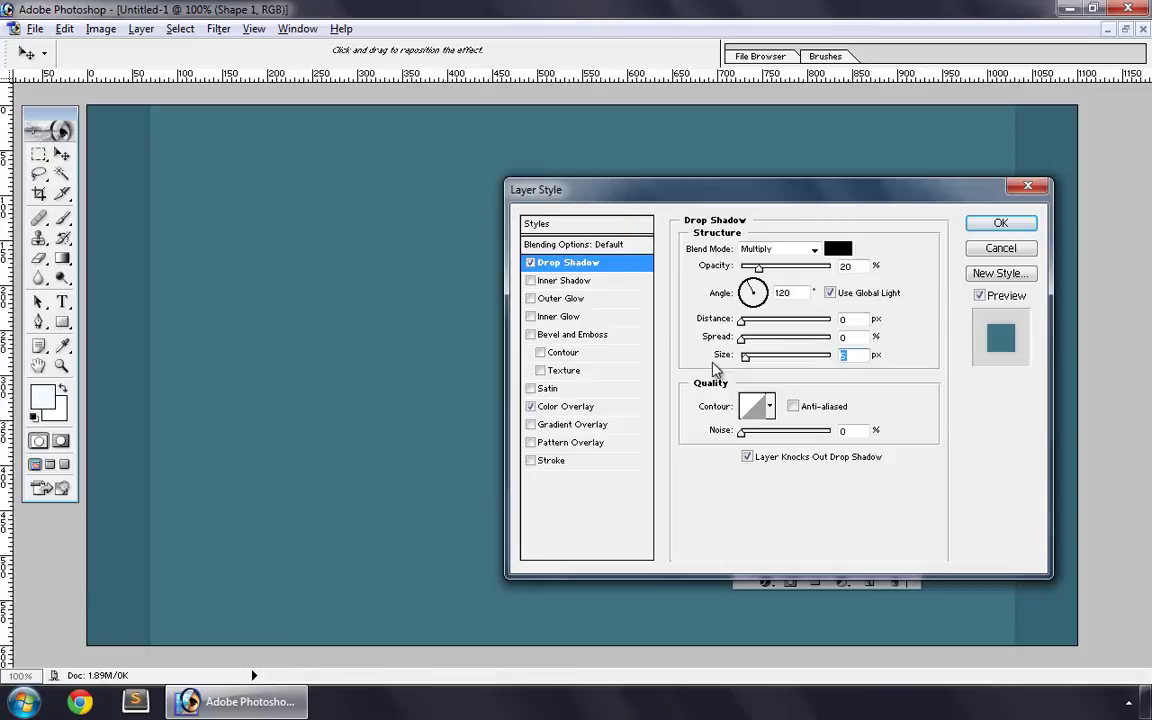
left_click(1003, 224)
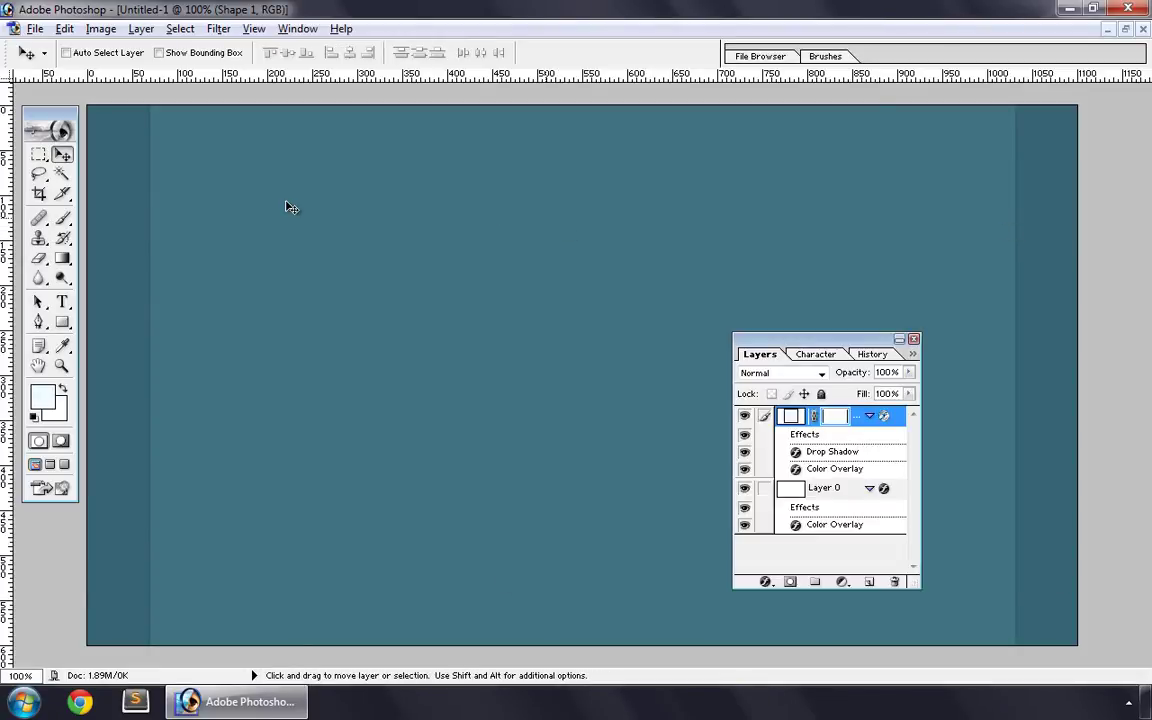
- Type 'CakePHPforum.com' near the panel's top-left and commit the text layer
left_click(62, 303)
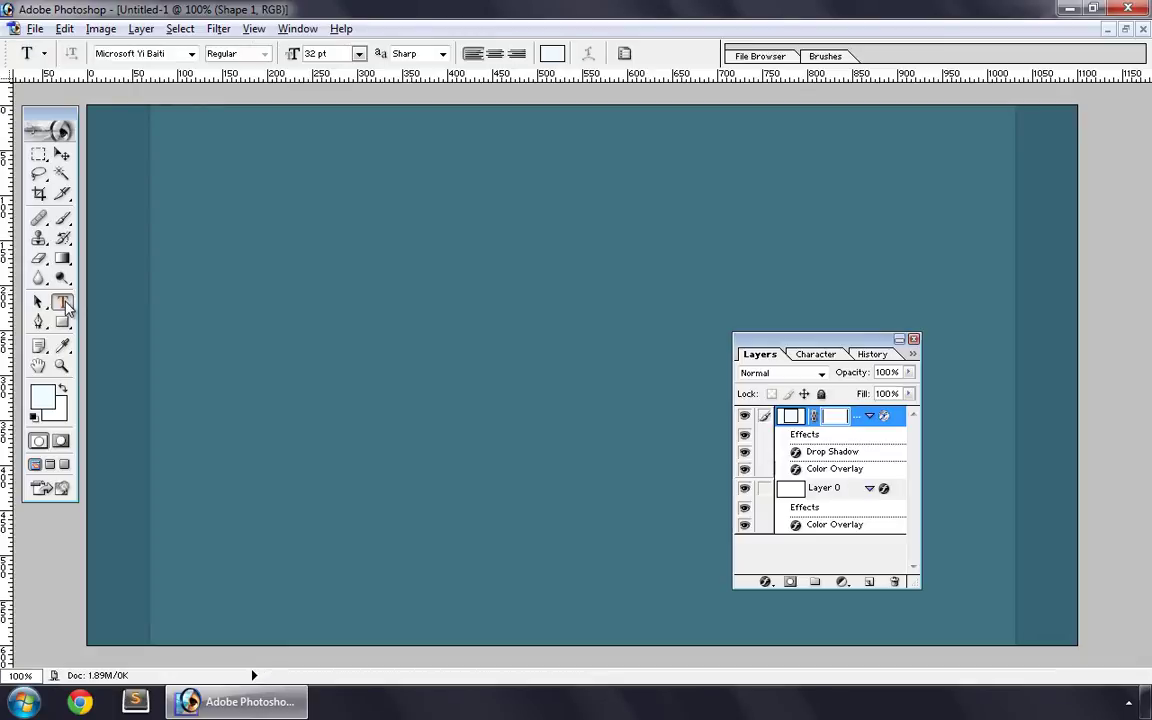
left_click(260, 186)
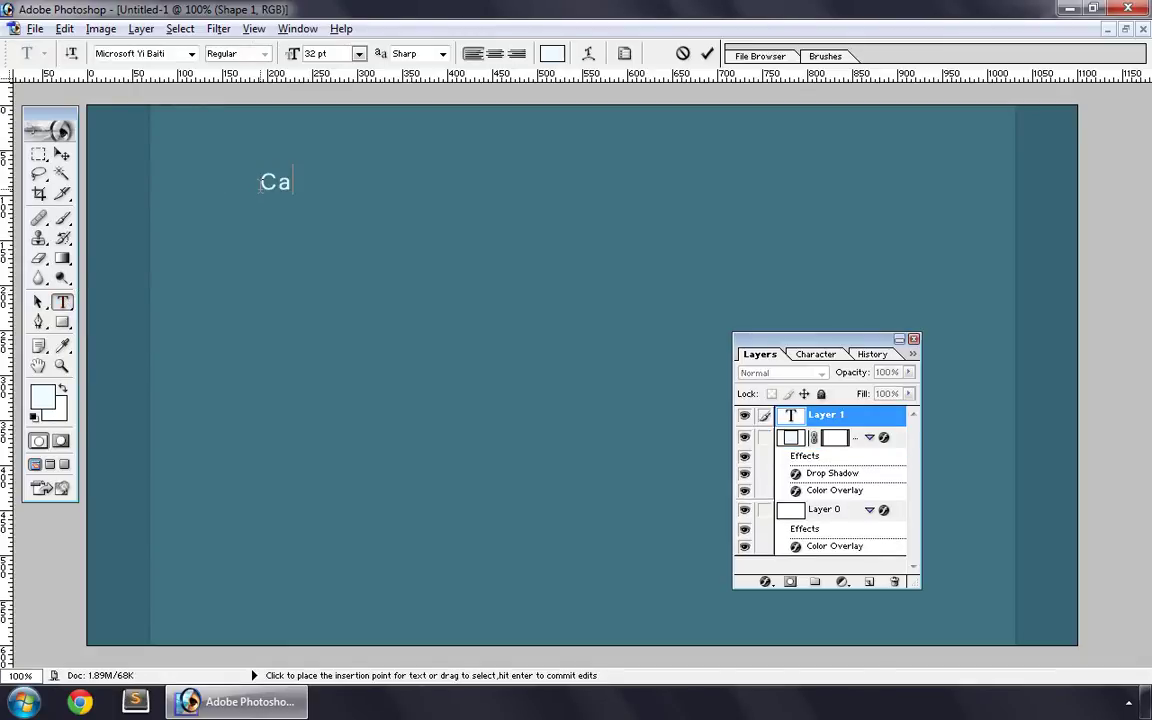
type("CakePHPforum.com")
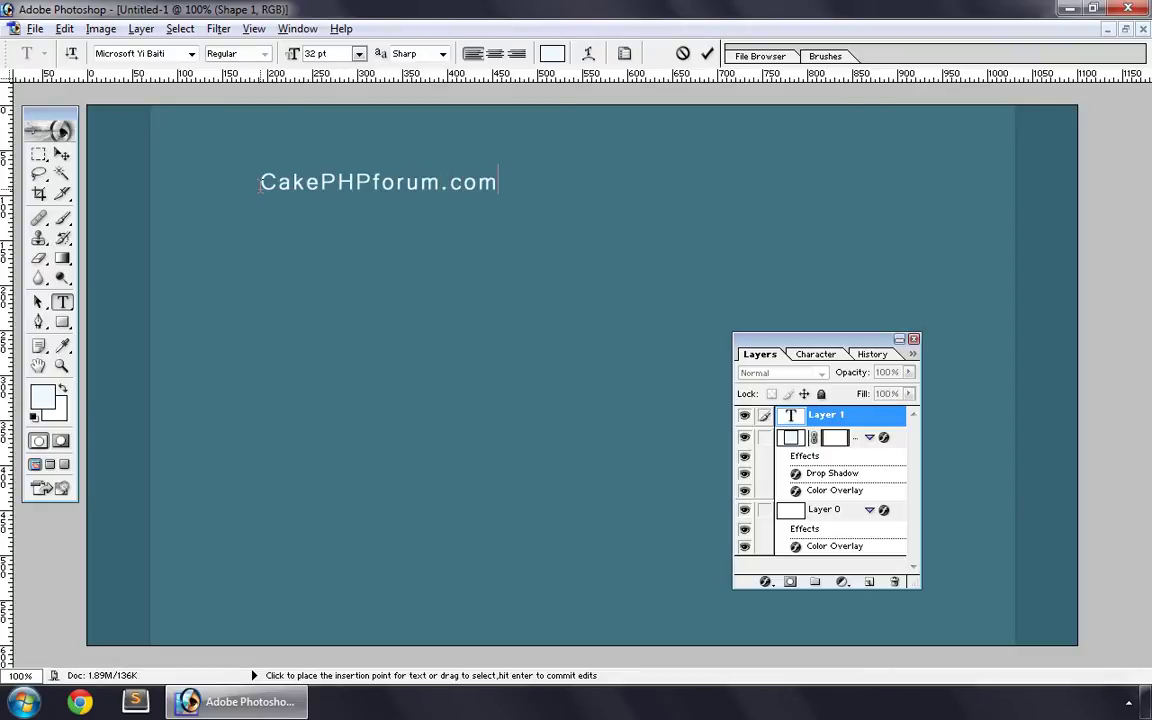
left_click(63, 155)
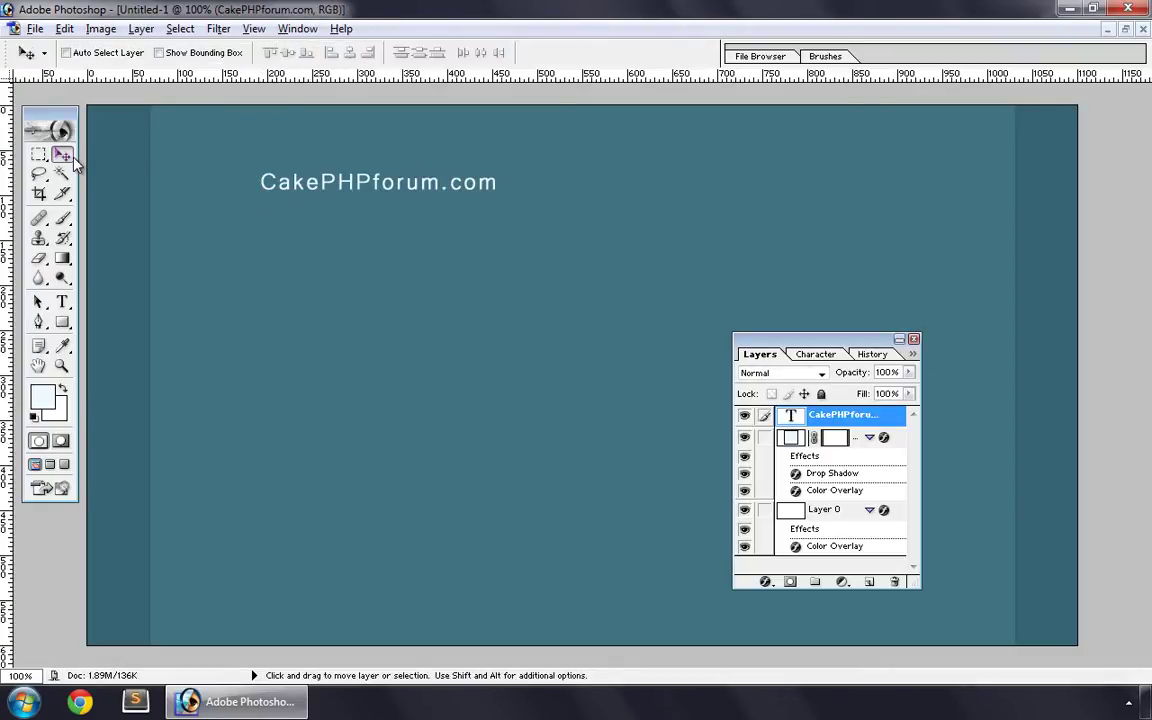
- Draw a 5 px rounded rectangle around the heading and move the text layer above it
left_click(62, 323)
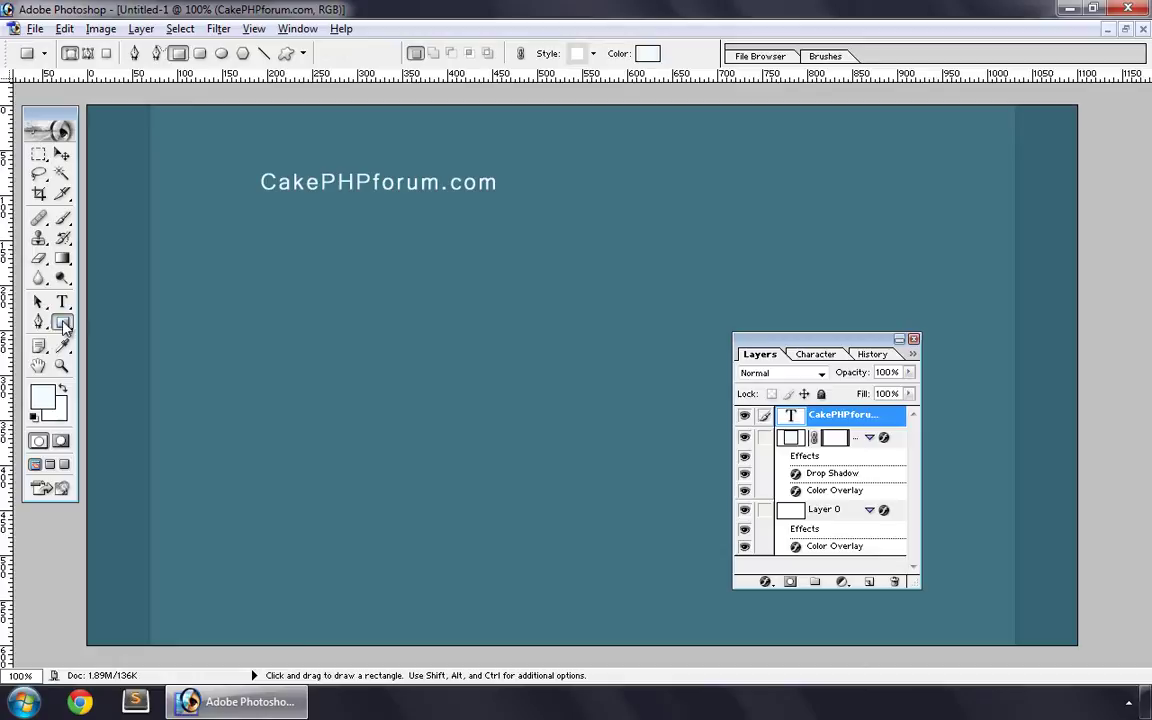
left_click(200, 54)
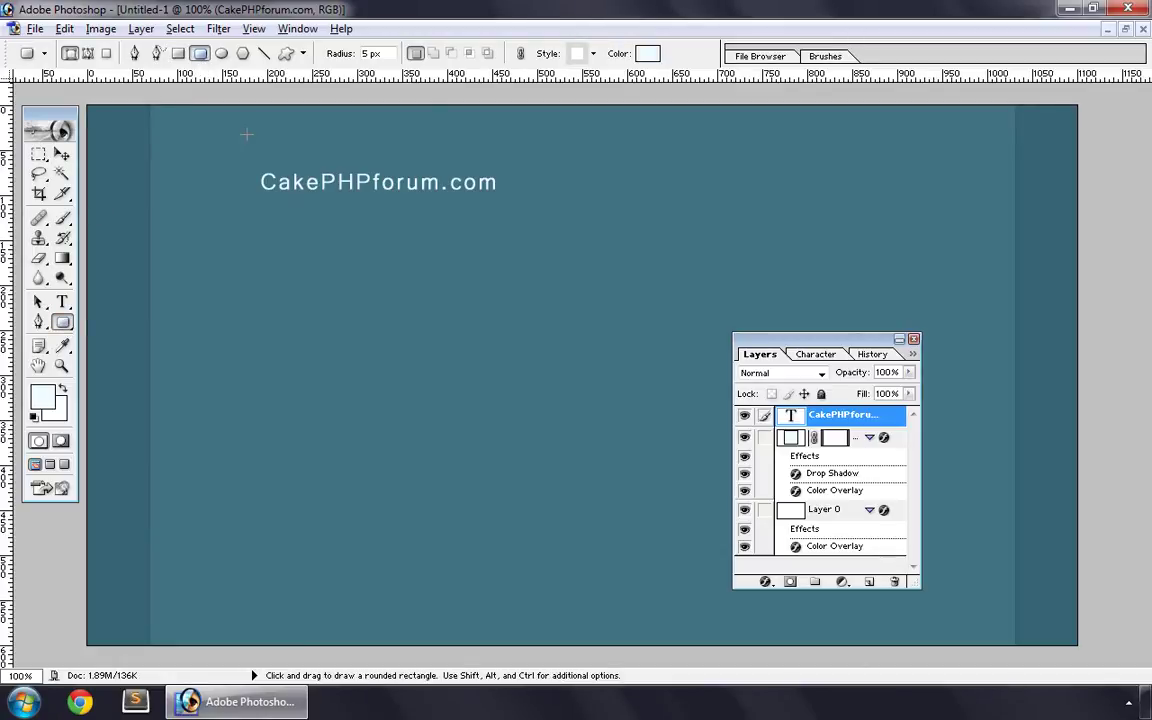
left_click_drag(248, 151, 509, 204)
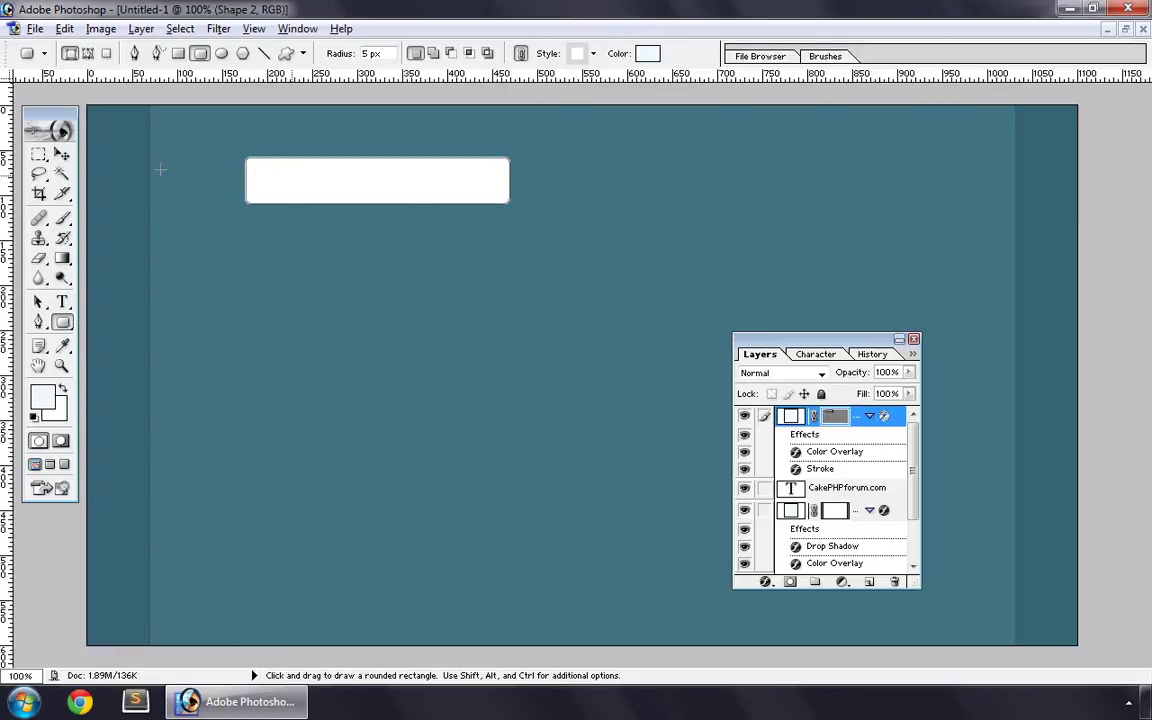
left_click(68, 158)
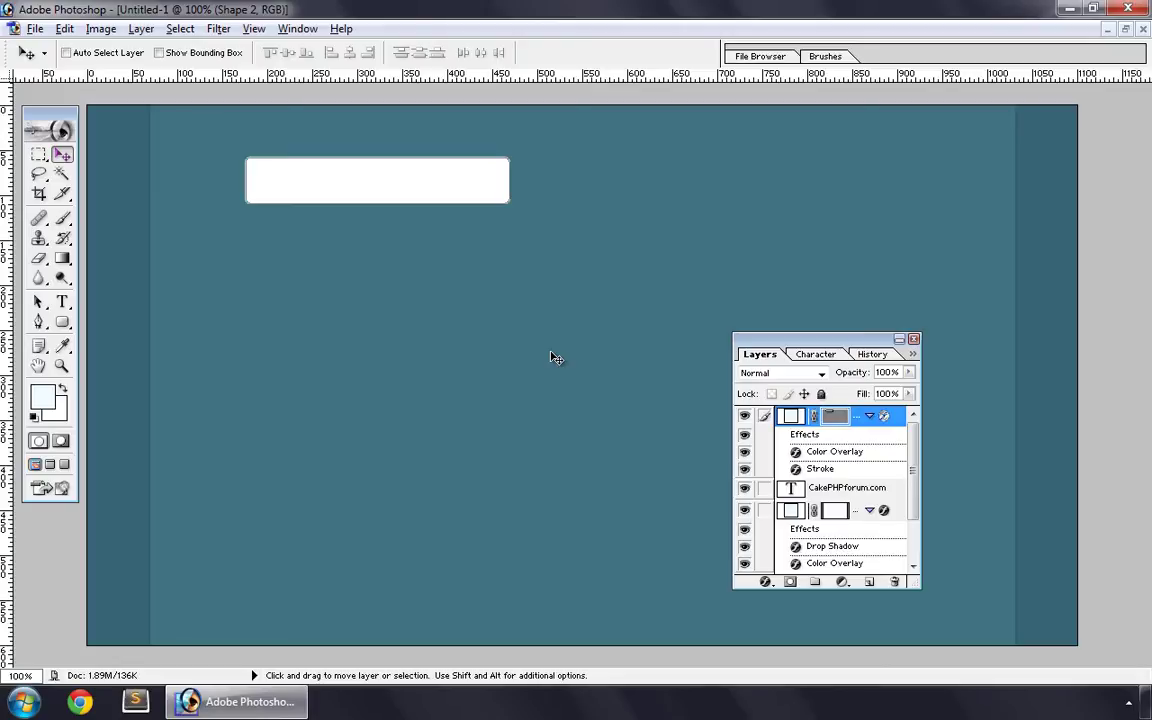
left_click_drag(848, 416, 859, 505)
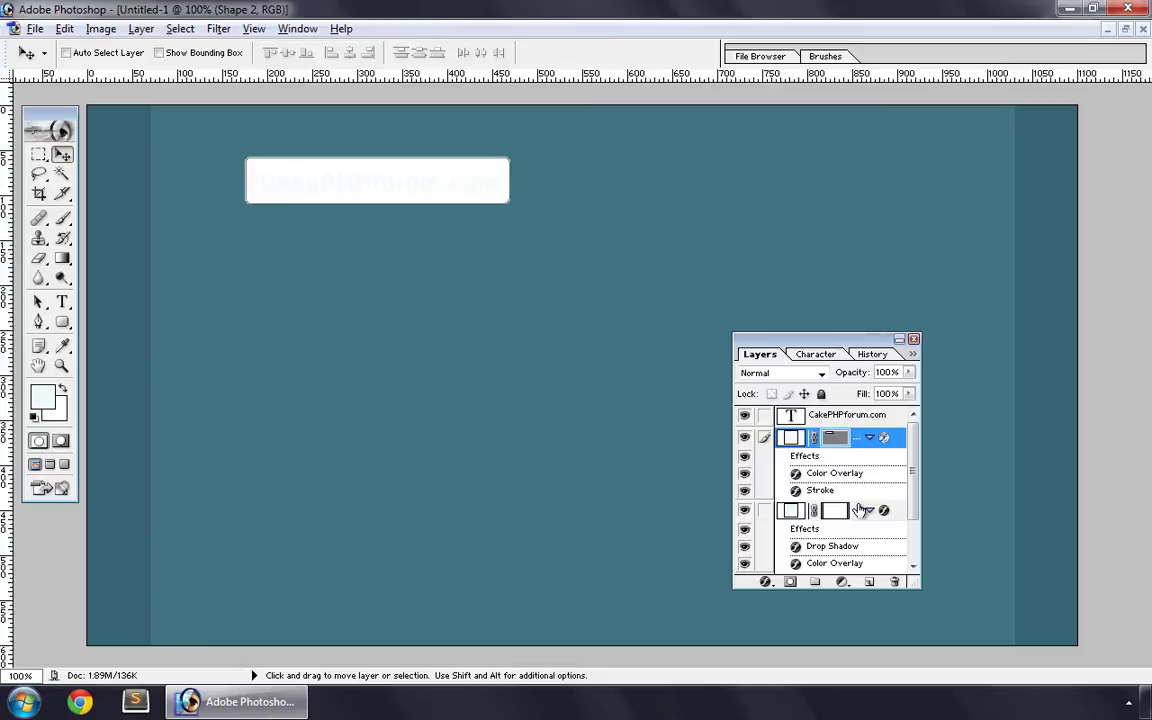
- Clear the rounded rectangle's existing style and add a Gradient Overlay
left_click(141, 30)
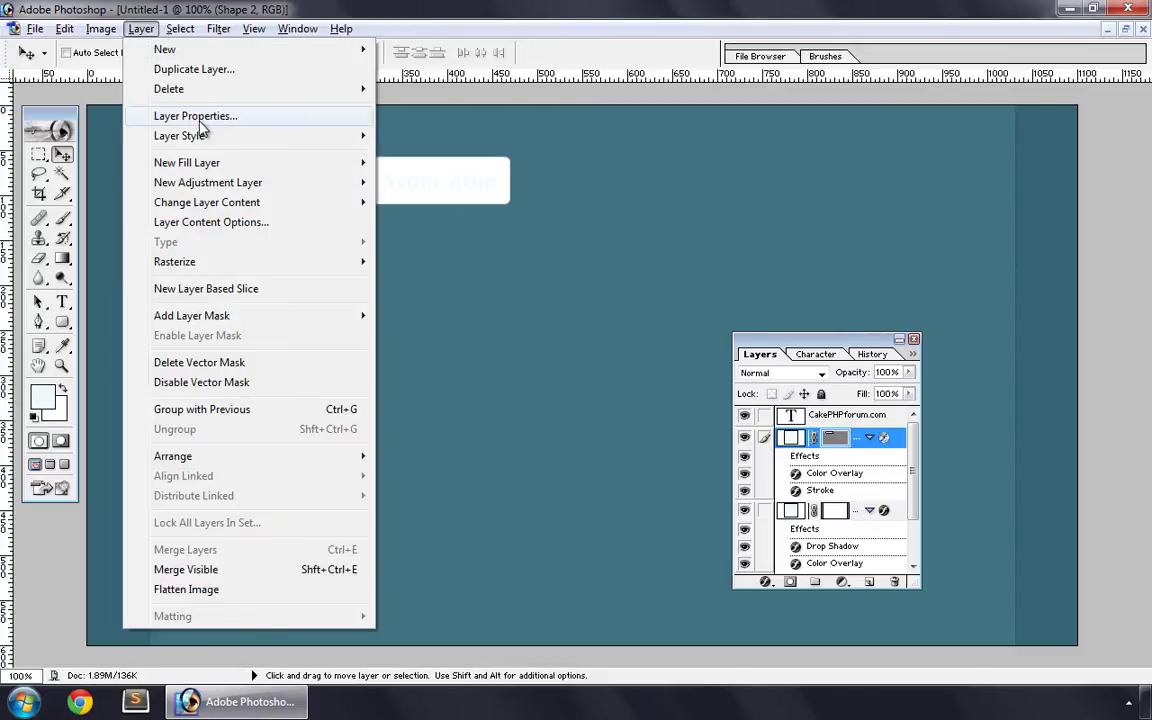
mouse_move(180, 135)
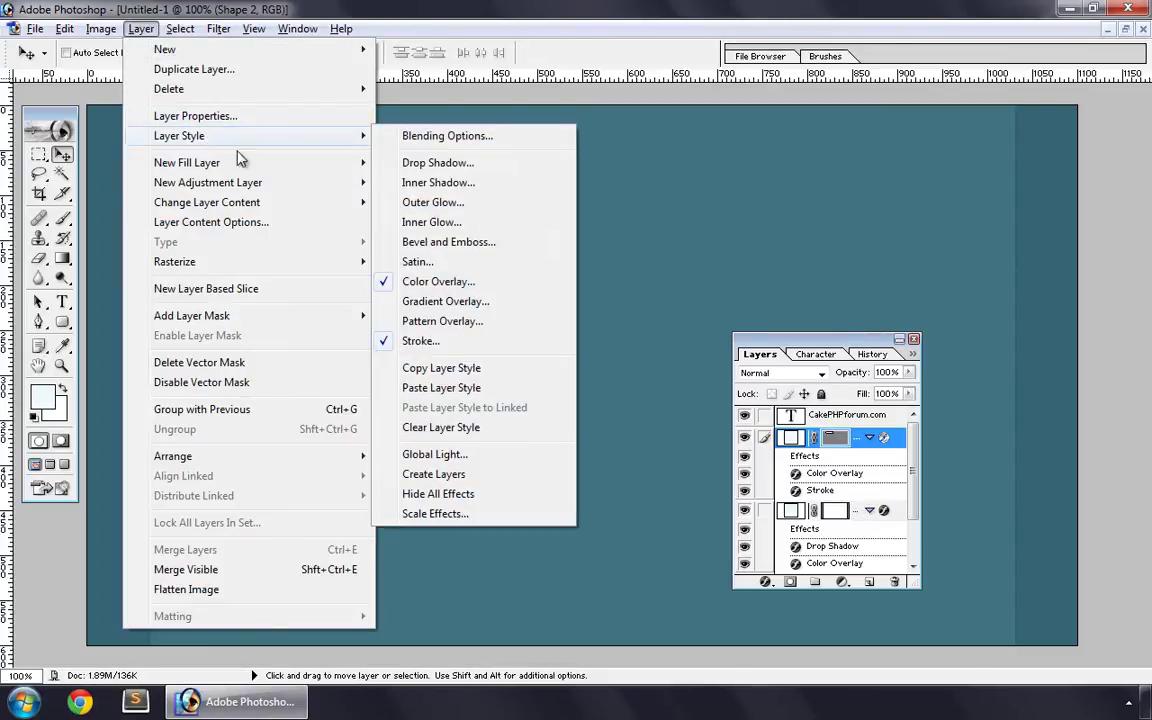
left_click(507, 430)
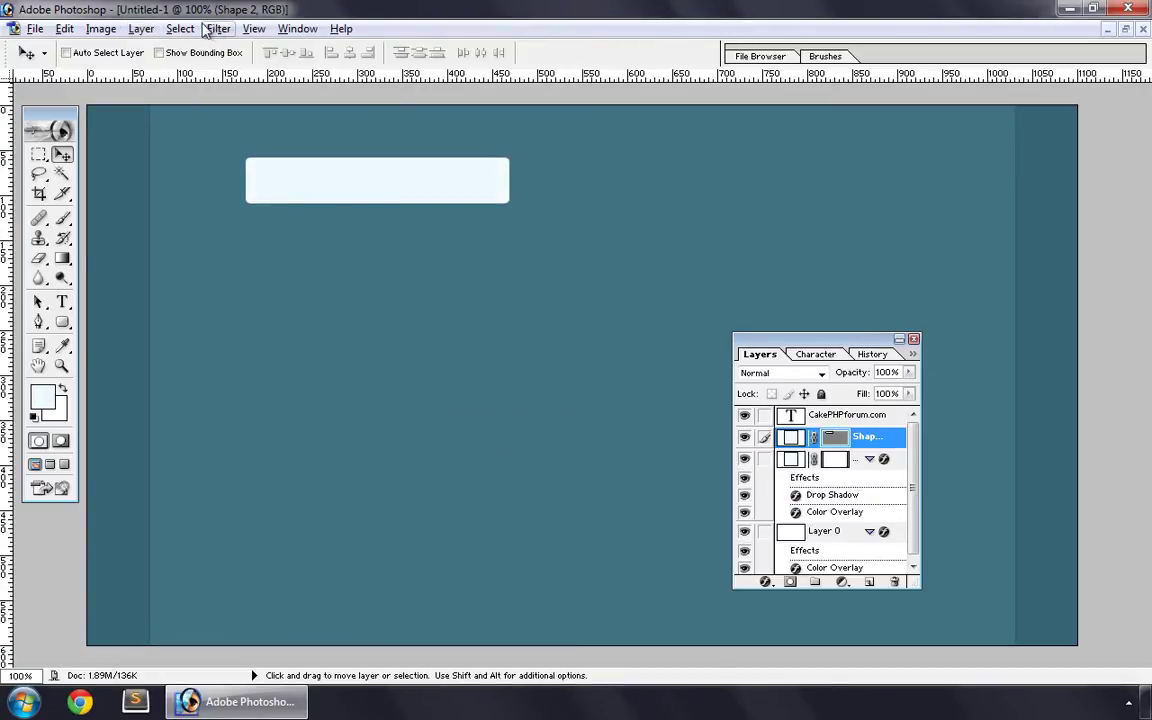
left_click(141, 29)
mouse_move(255, 145)
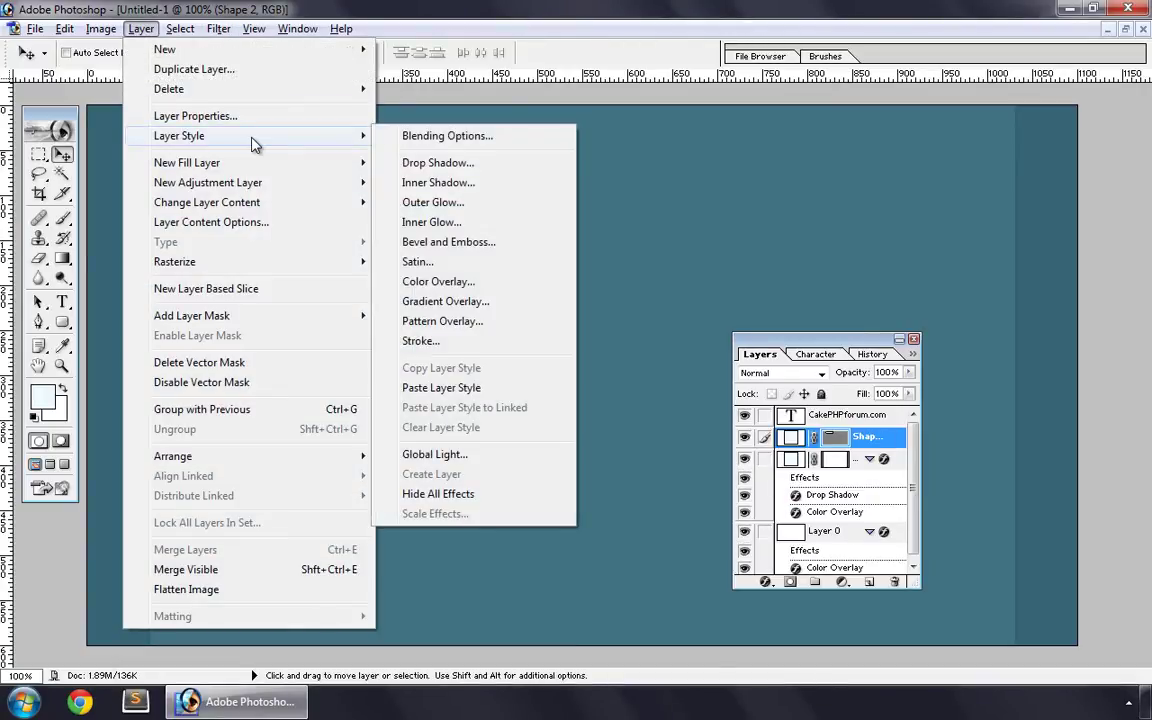
left_click(422, 302)
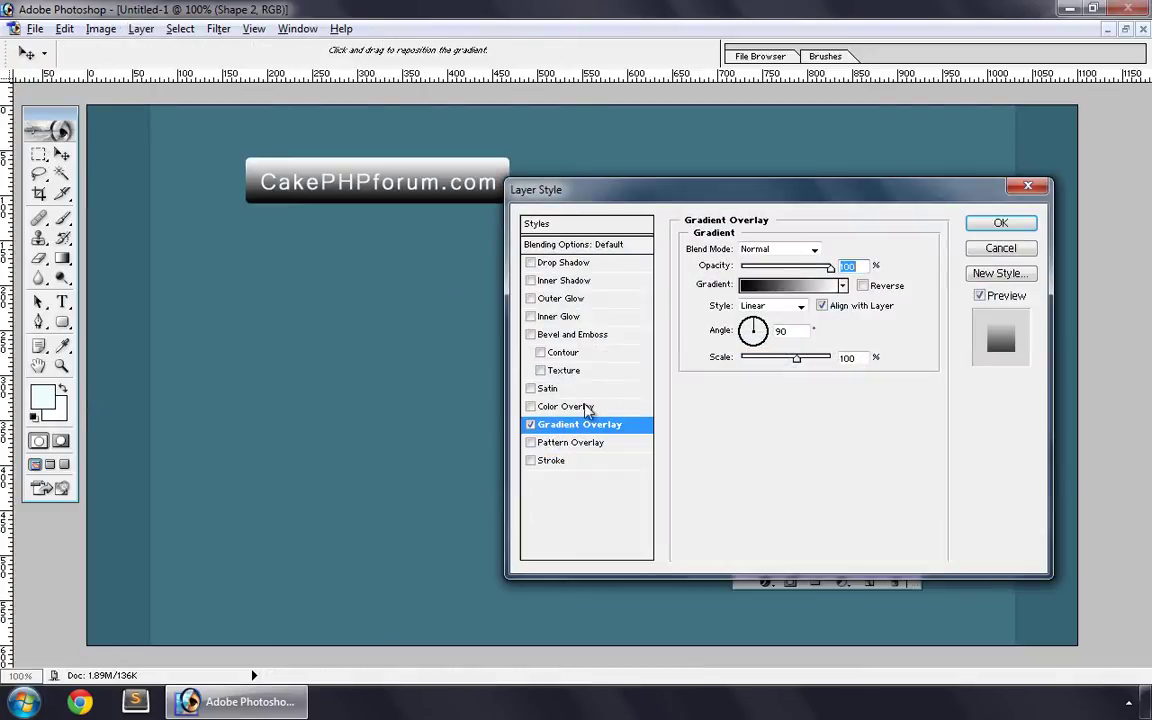
- Add a Color Overlay in deep red hex c82334
left_click(587, 410)
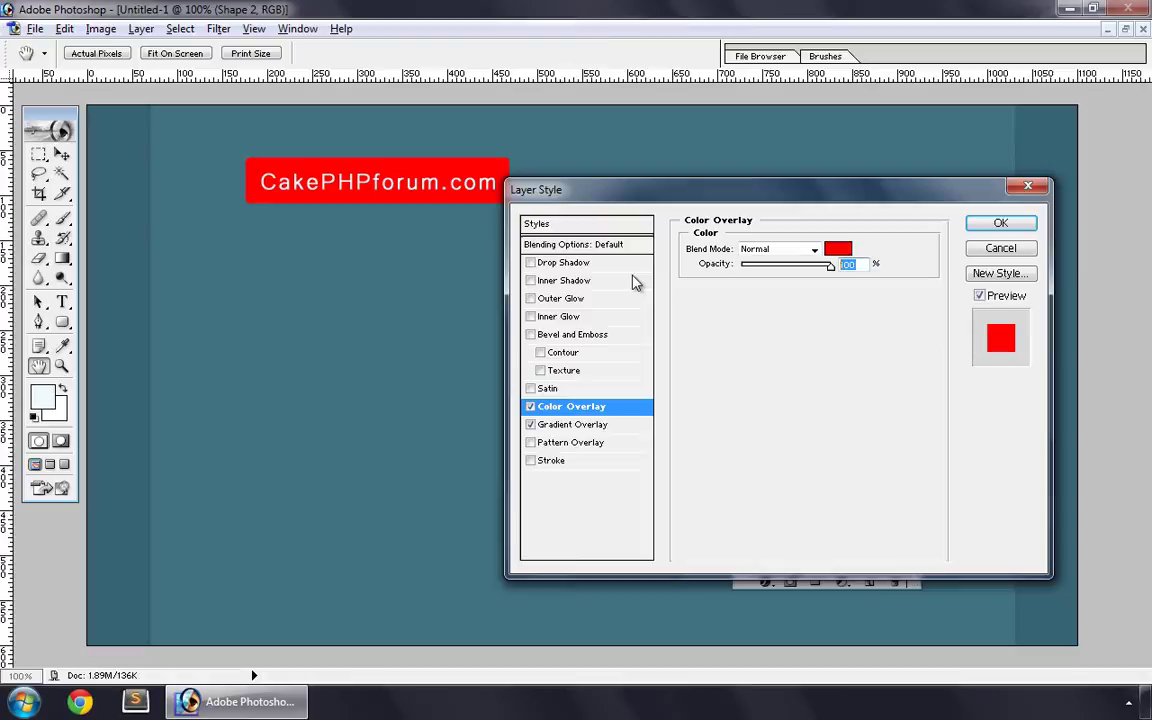
left_click(838, 249)
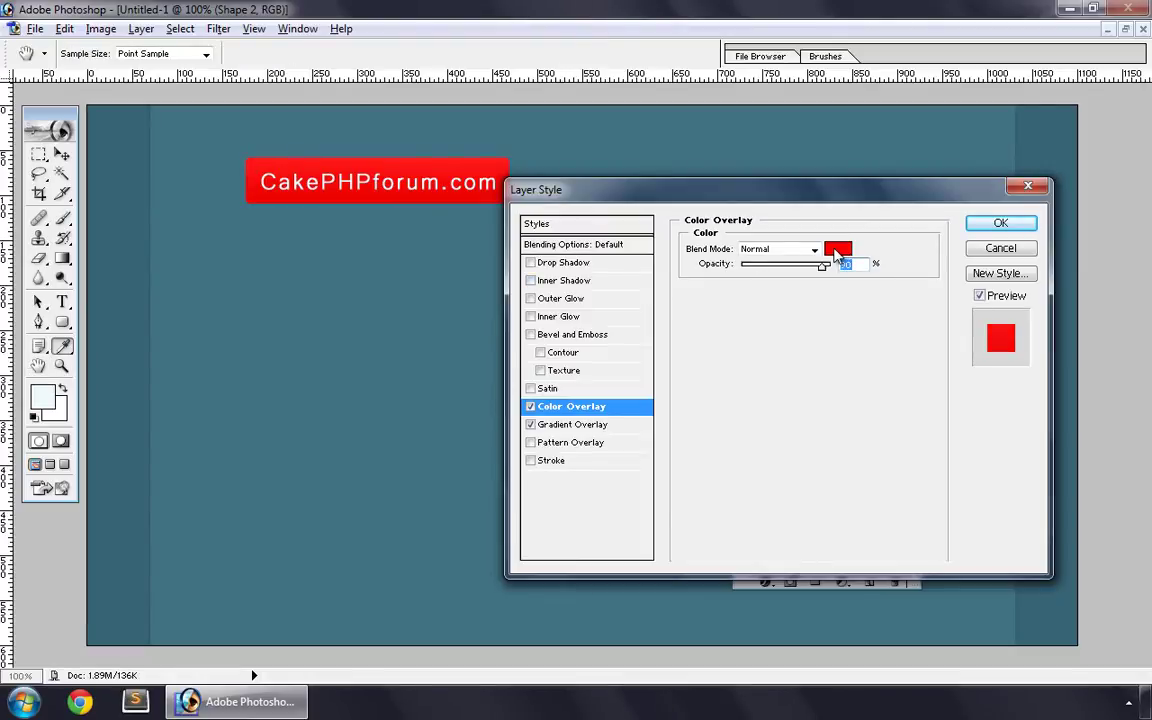
type("c")
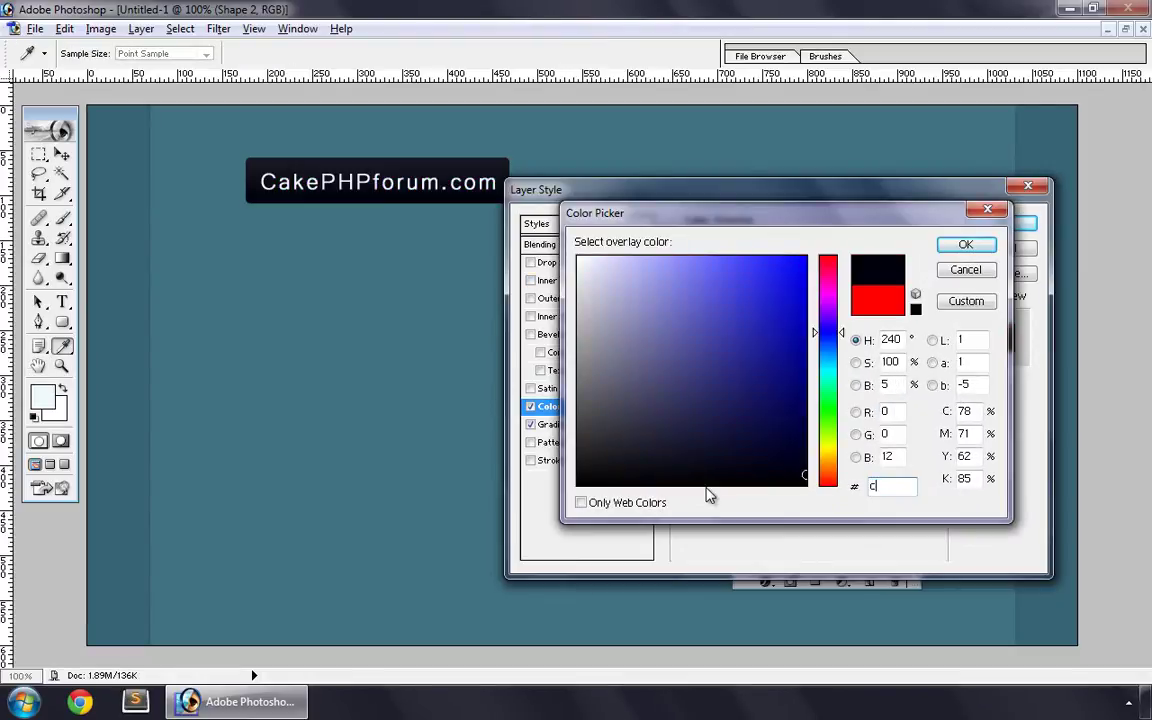
type("823")
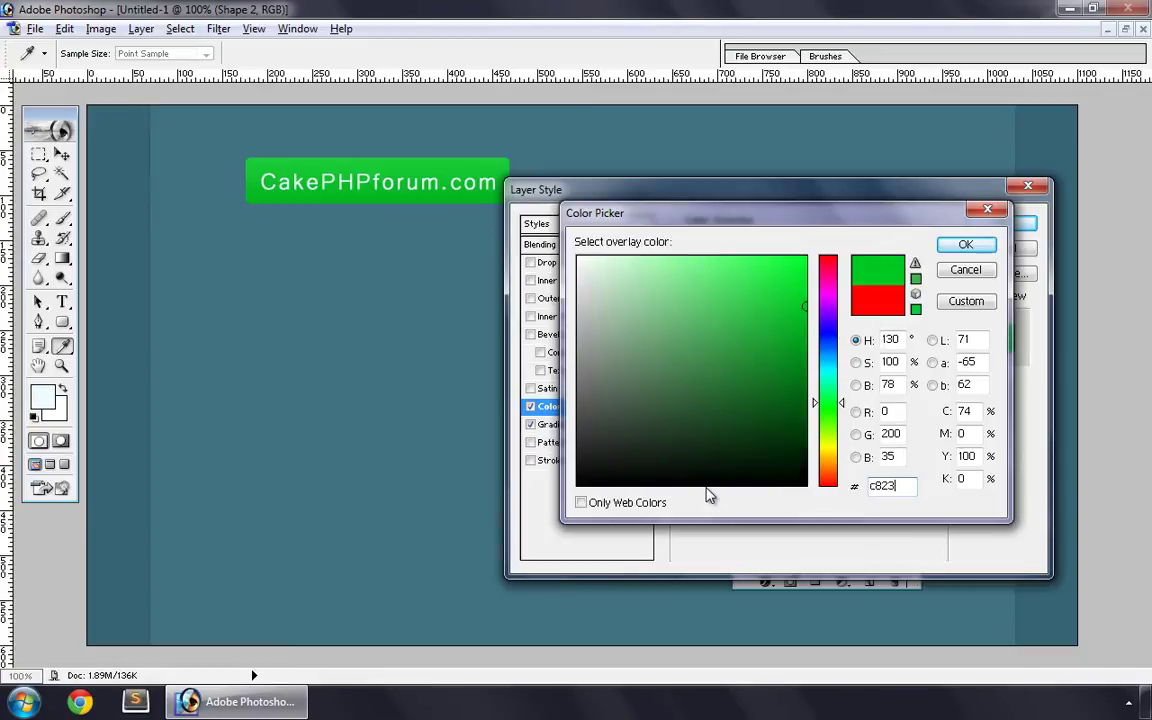
type("34")
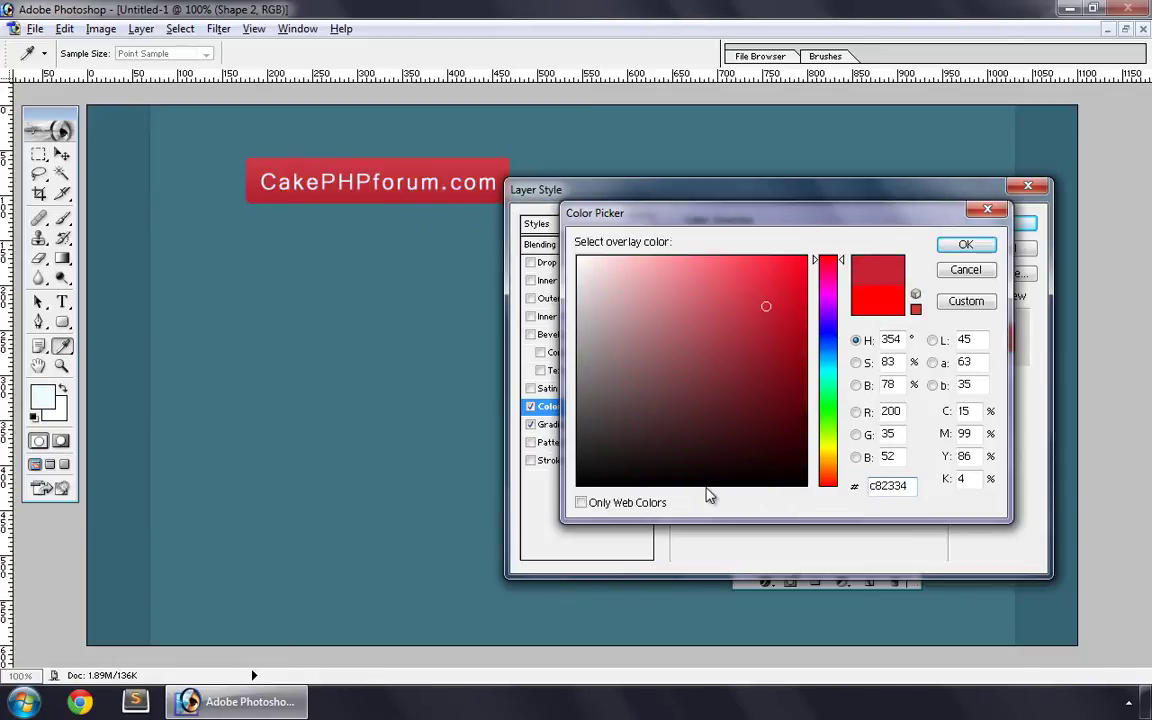
left_click(968, 245)
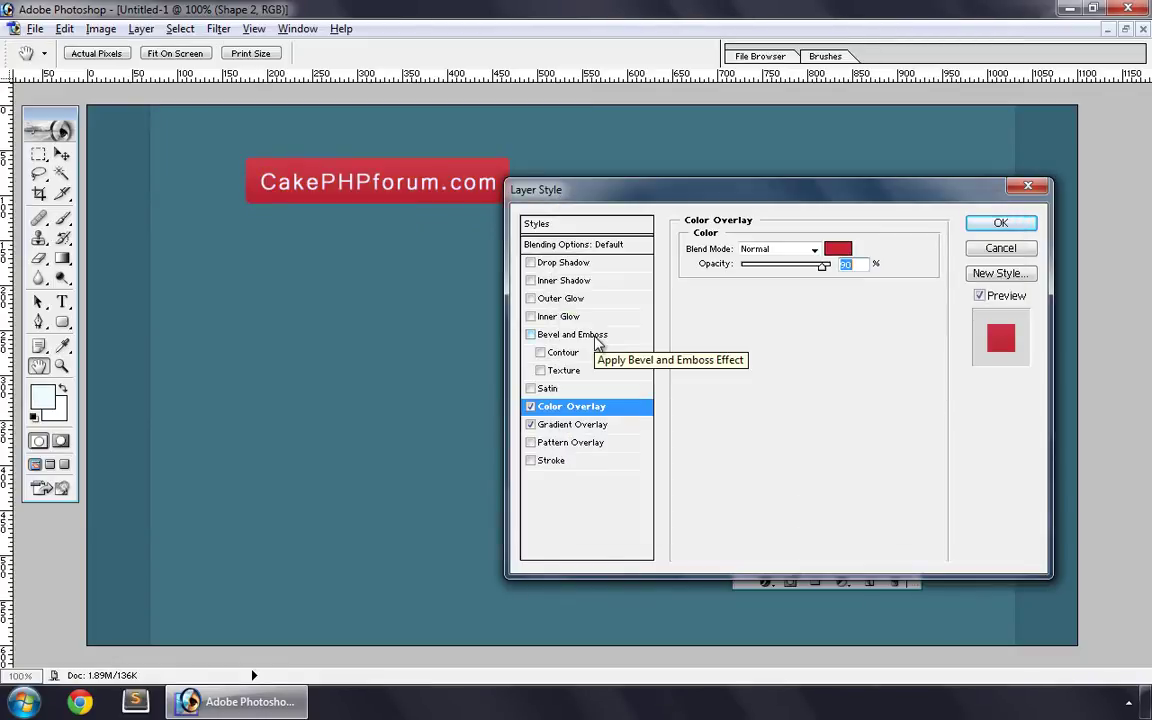
- Add Bevel and Emboss with a value of 0 and a white shadow colour
left_click(596, 336)
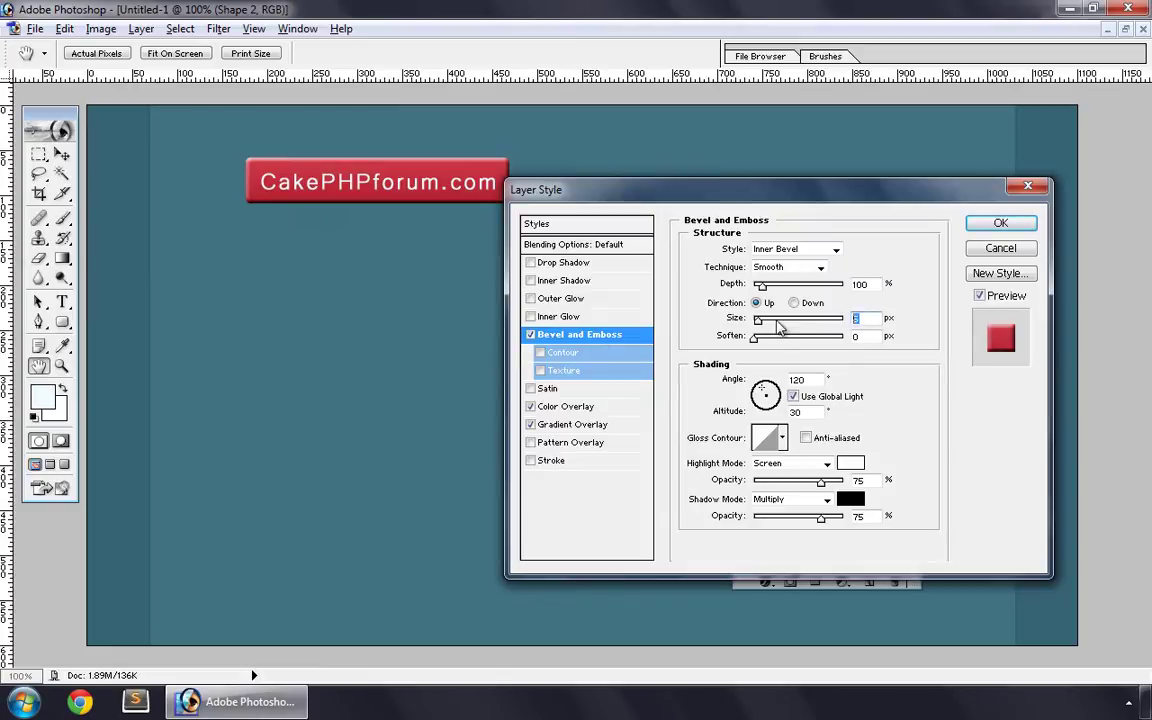
type("0")
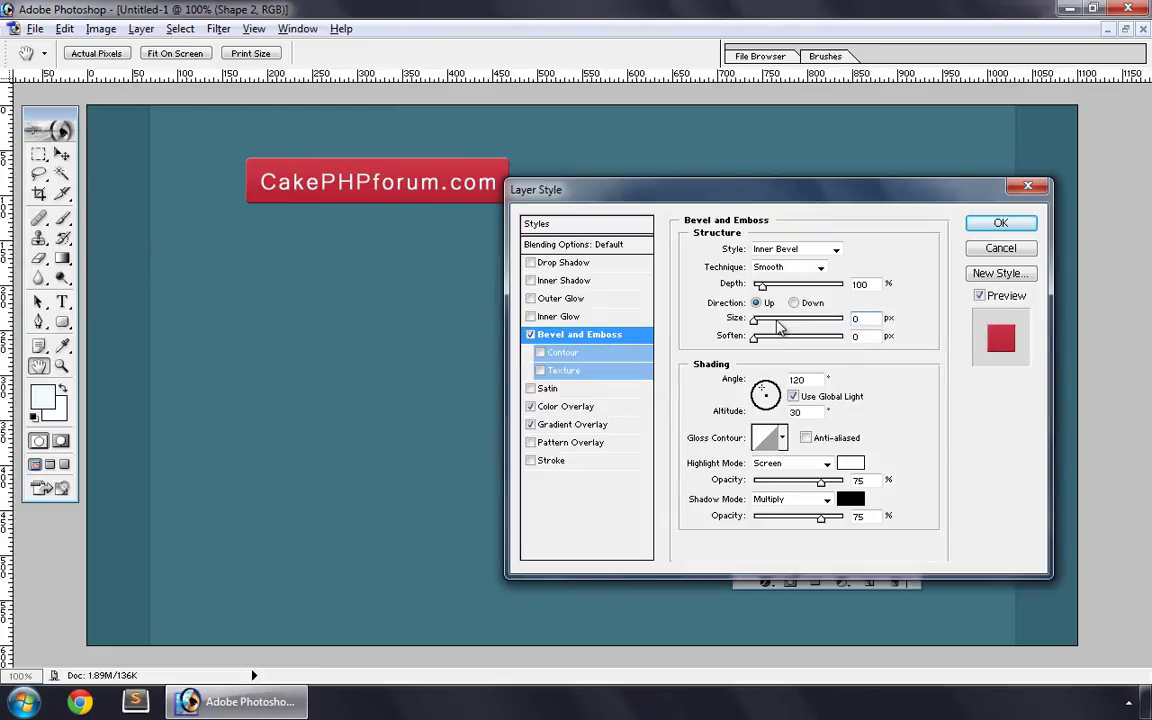
left_click(851, 499)
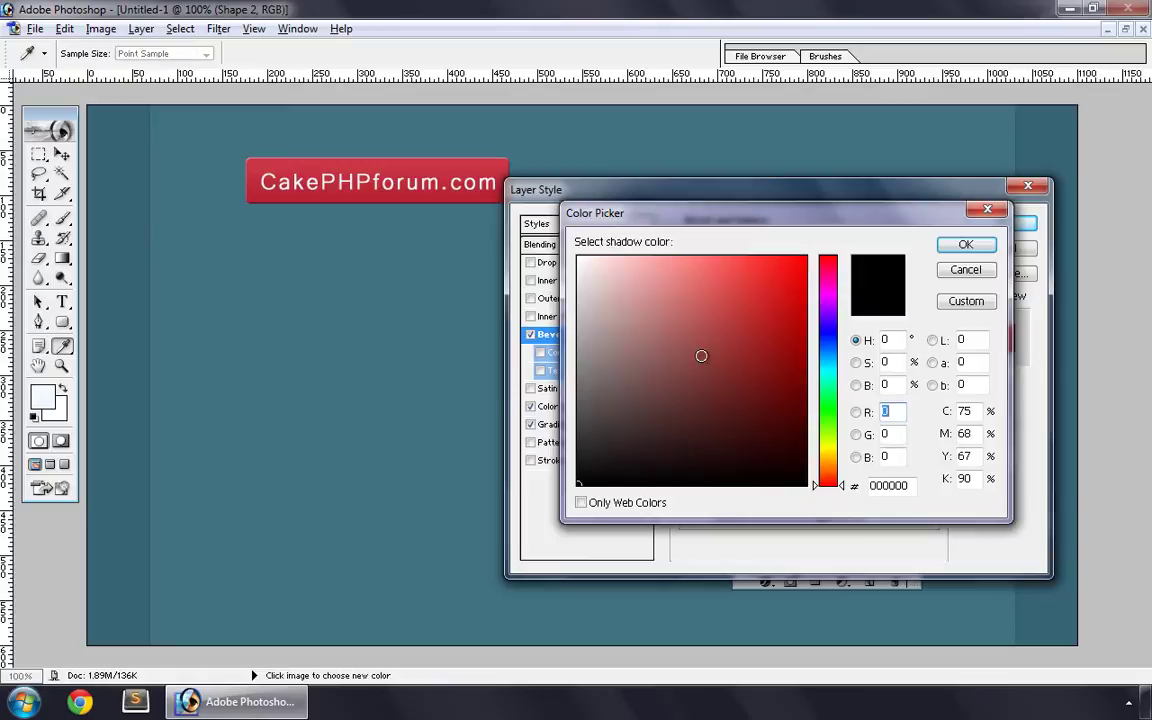
left_click_drag(617, 283, 429, 134)
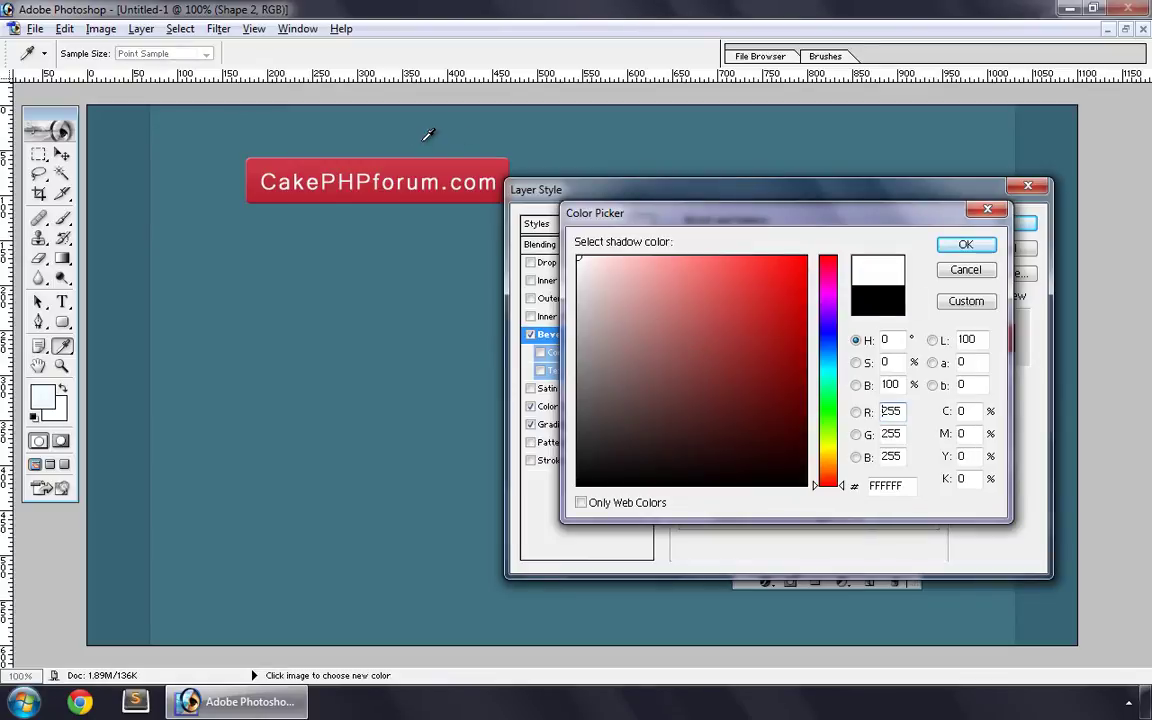
left_click(965, 244)
- Add a Drop Shadow at 40% opacity with 2 px distance and apply the style
left_click(589, 264)
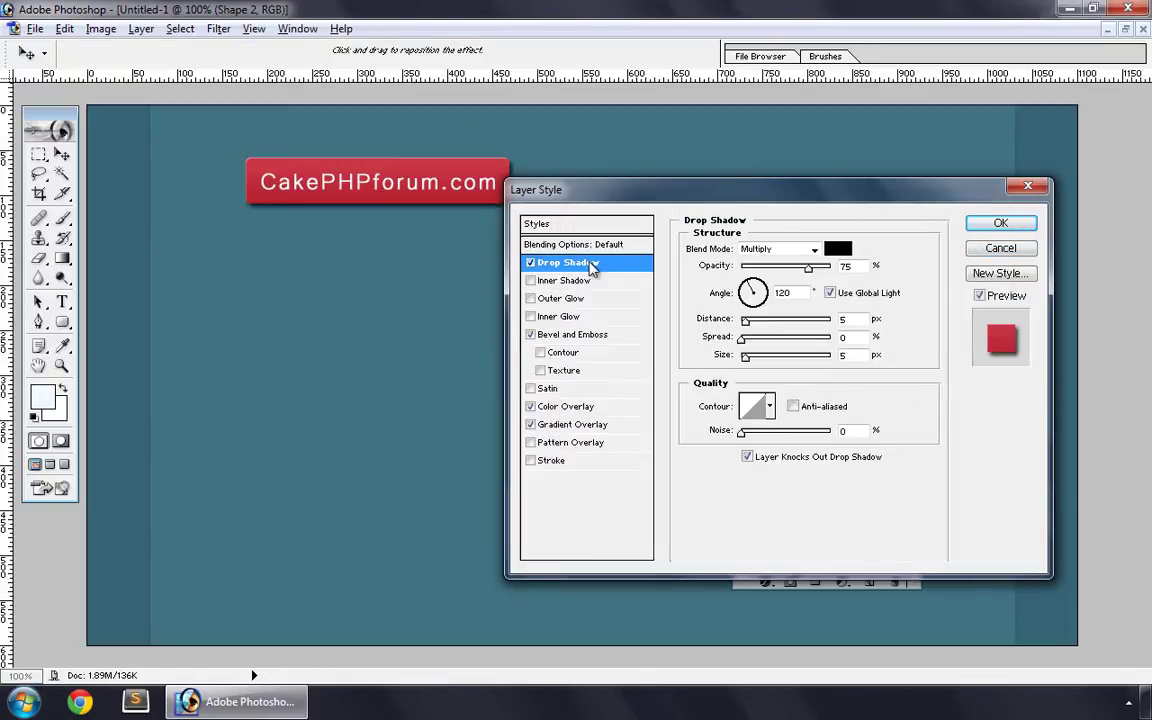
type("40")
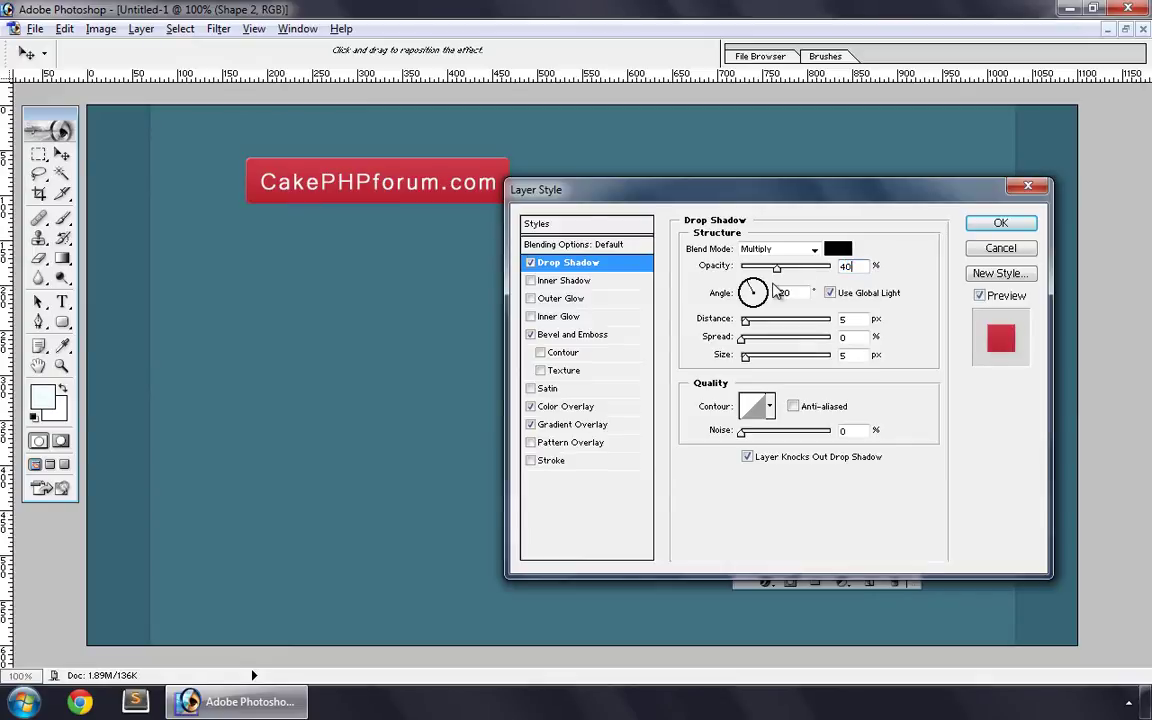
key("Tab")
key("Tab")
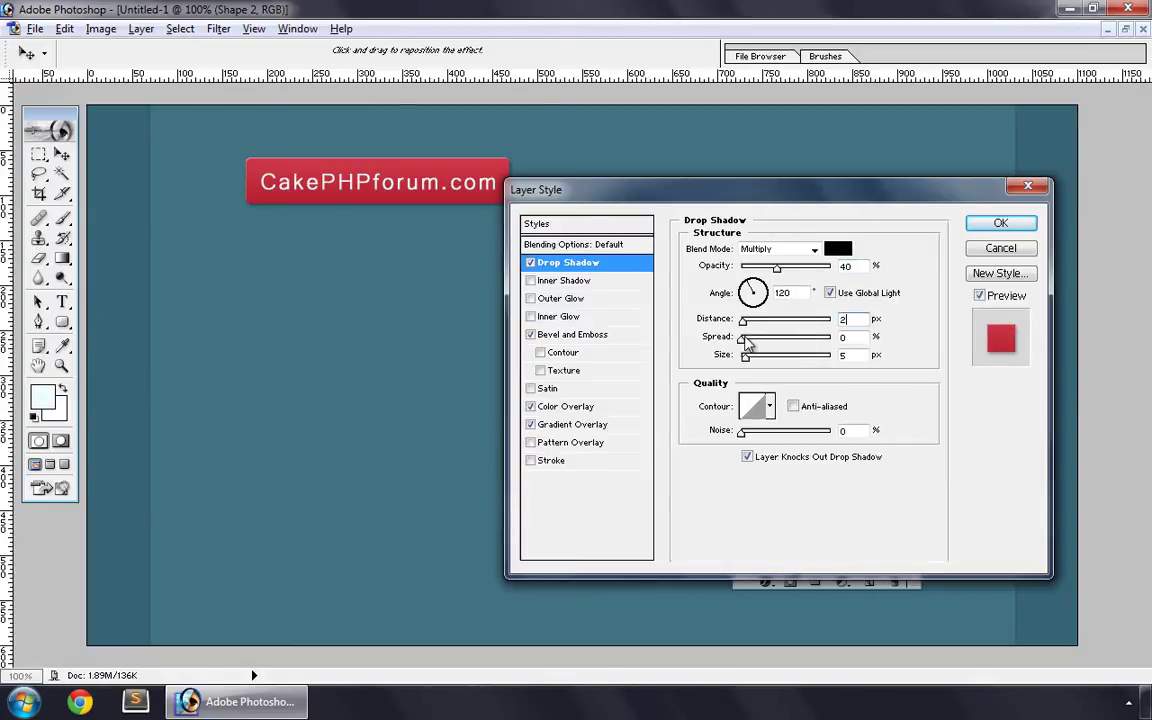
key("Tab")
key("Tab")
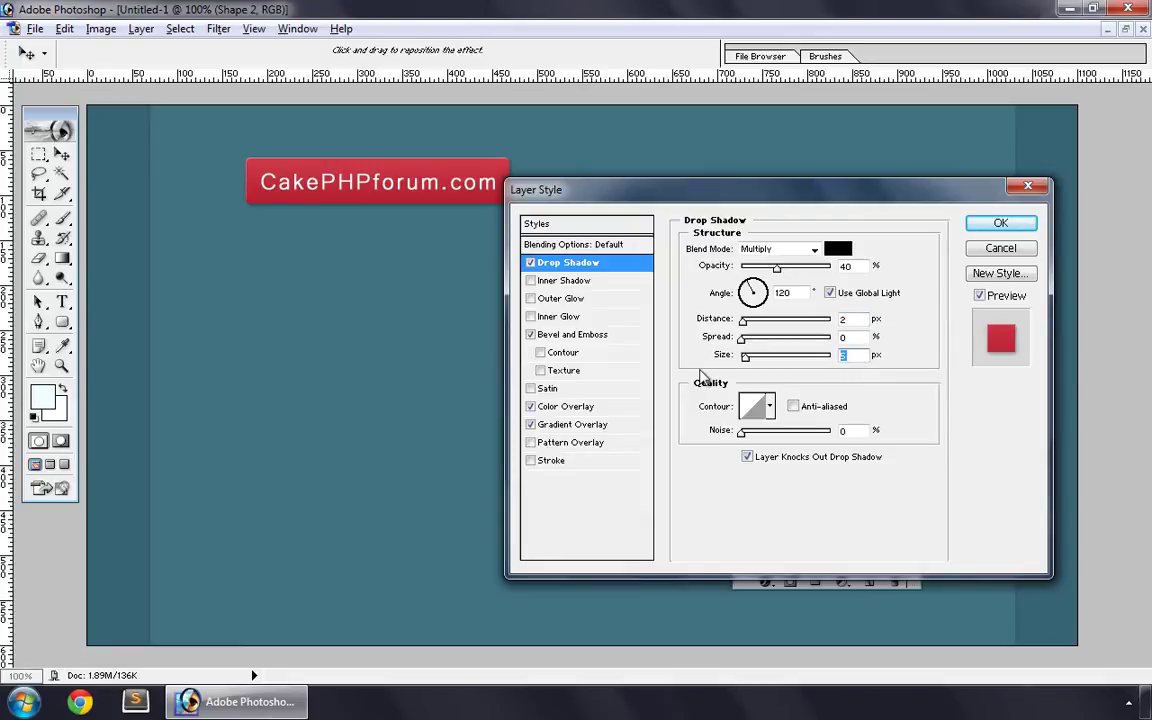
left_click(998, 223)
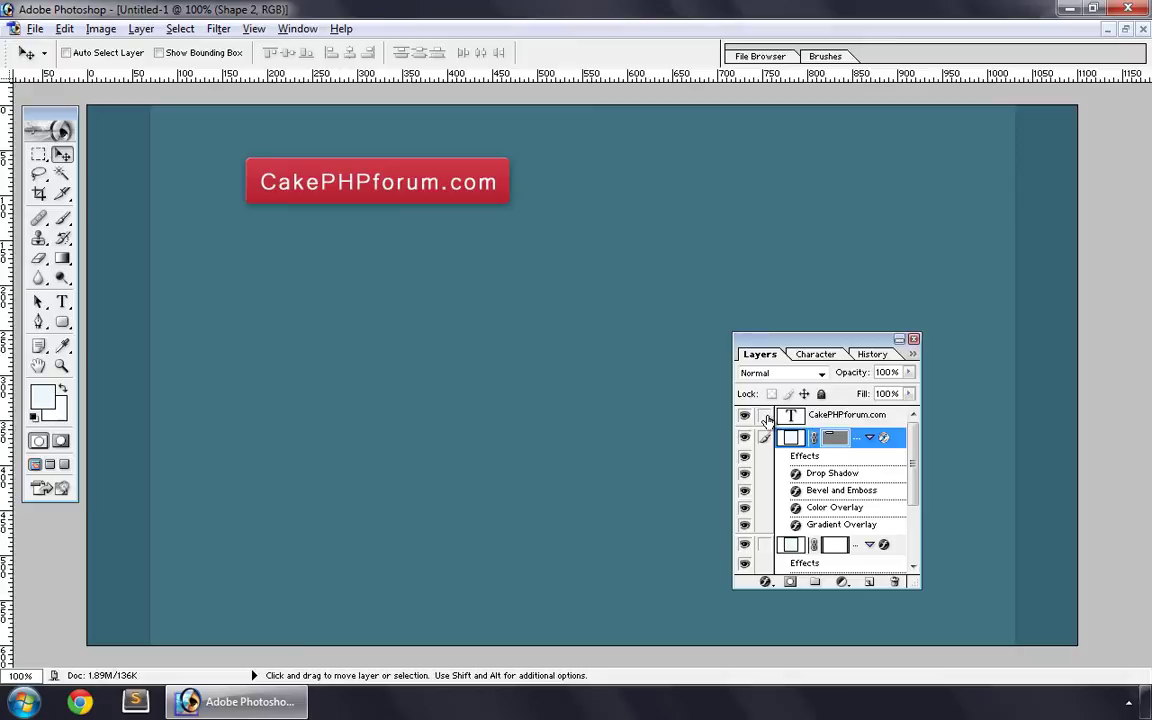
- Link the logo text to its red button and move the logo toward the top-left corner
left_click(765, 415)
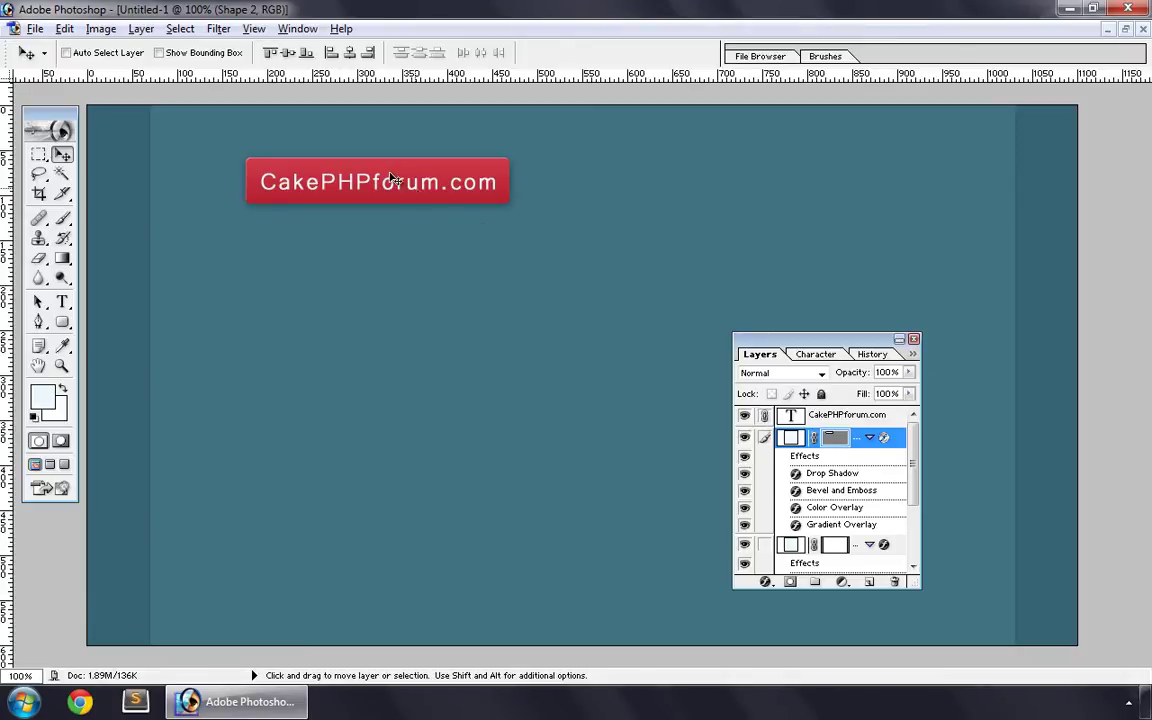
left_click_drag(409, 170, 282, 134)
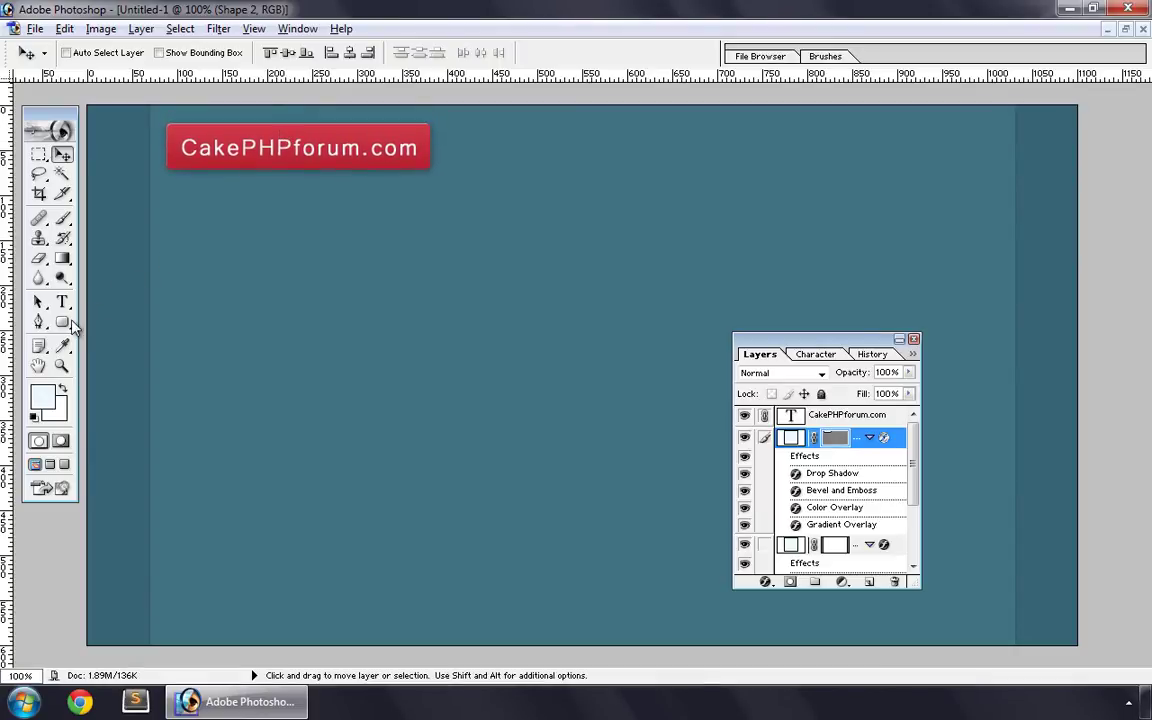
left_click(63, 323)
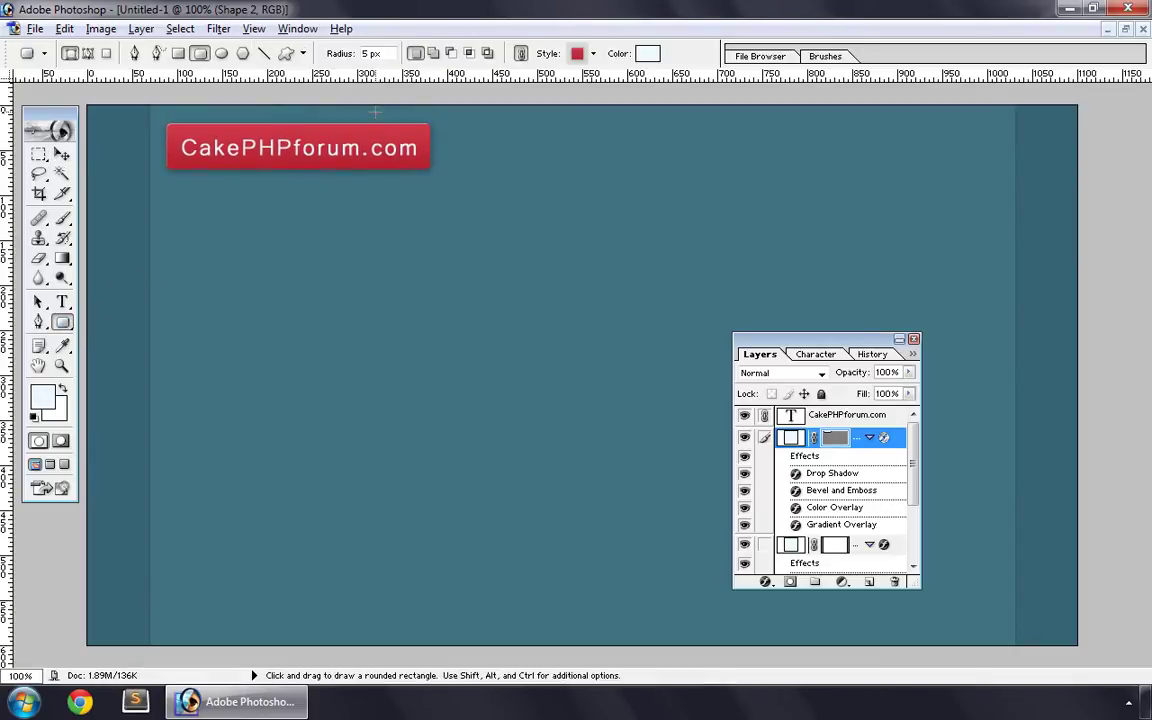
- Add a new layer and set up the Rounded Rectangle tool: 10 px radius, no style, EDFAFF fill
key("v")
left_click(845, 414)
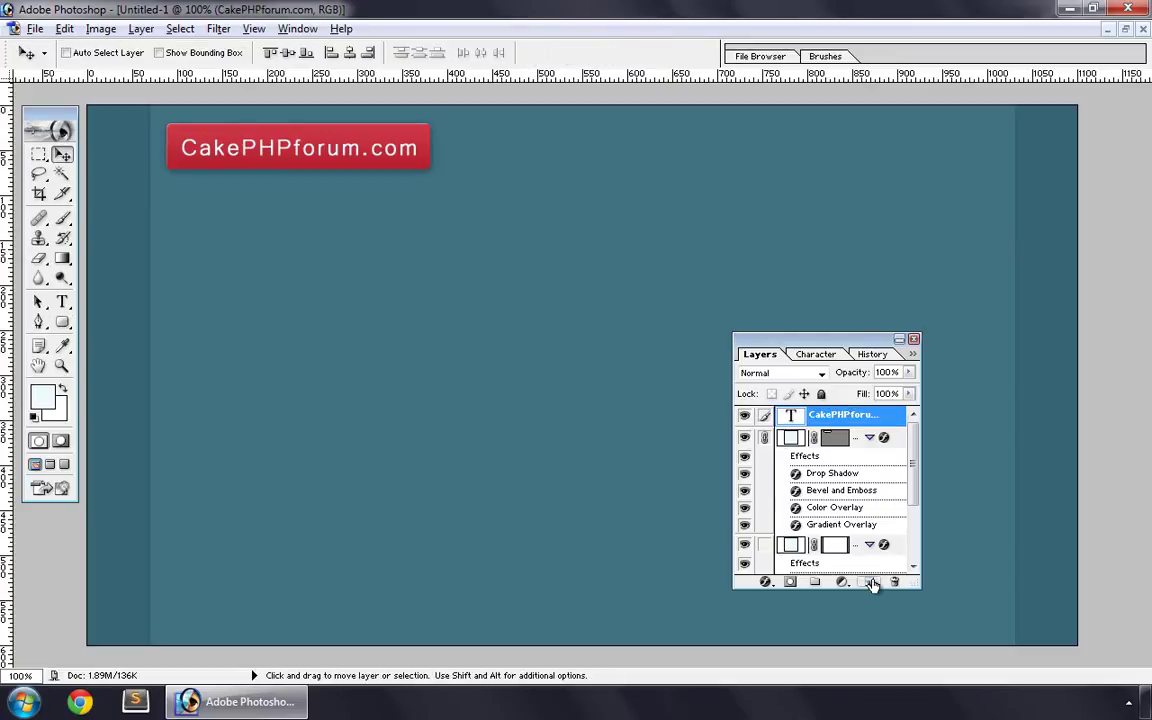
left_click(870, 583)
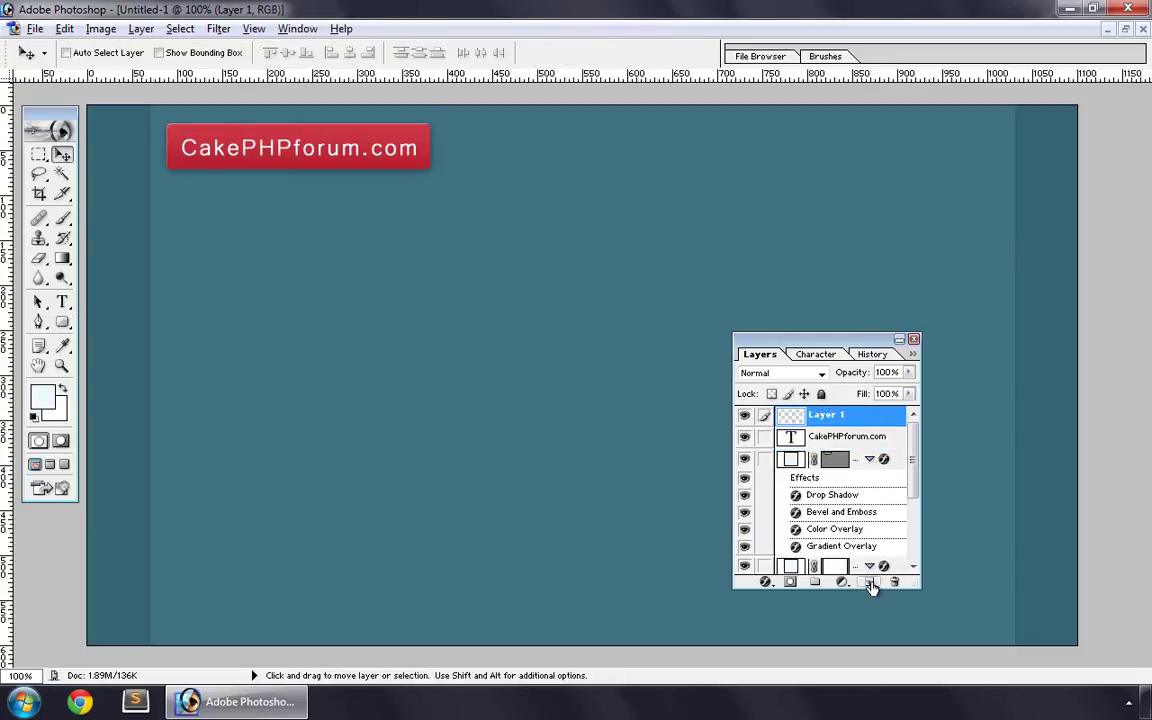
left_click(62, 323)
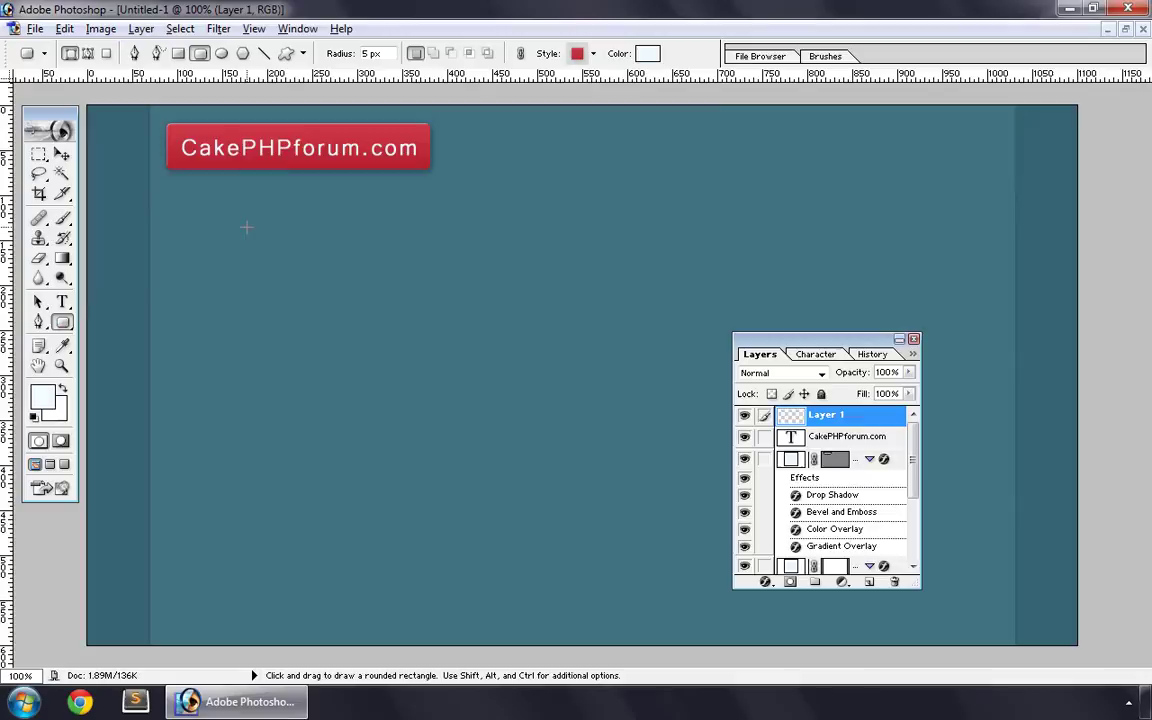
left_click(365, 52)
type("10")
left_click(593, 54)
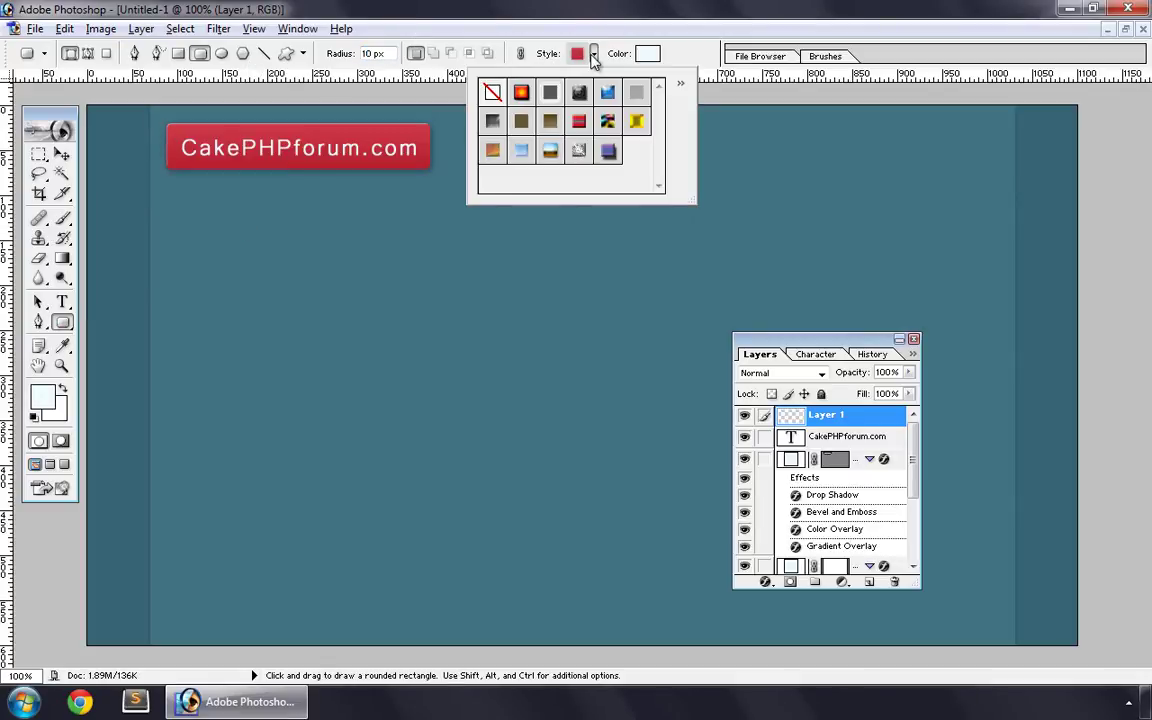
left_click(494, 94)
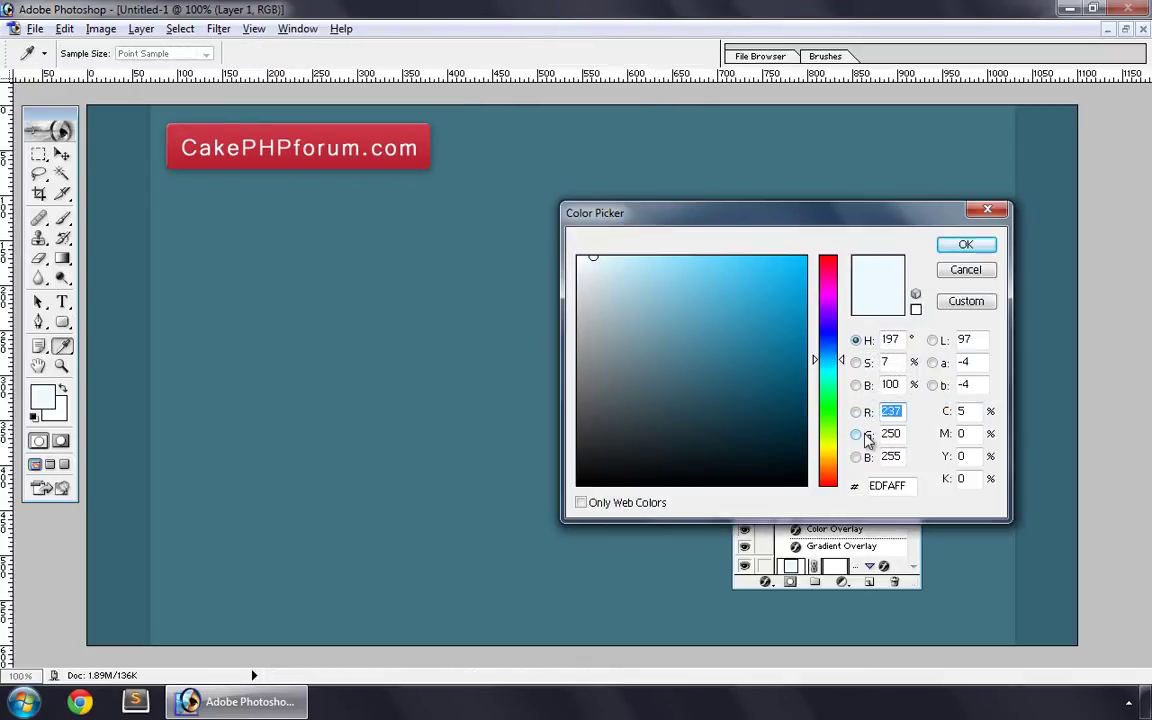
left_click(900, 487)
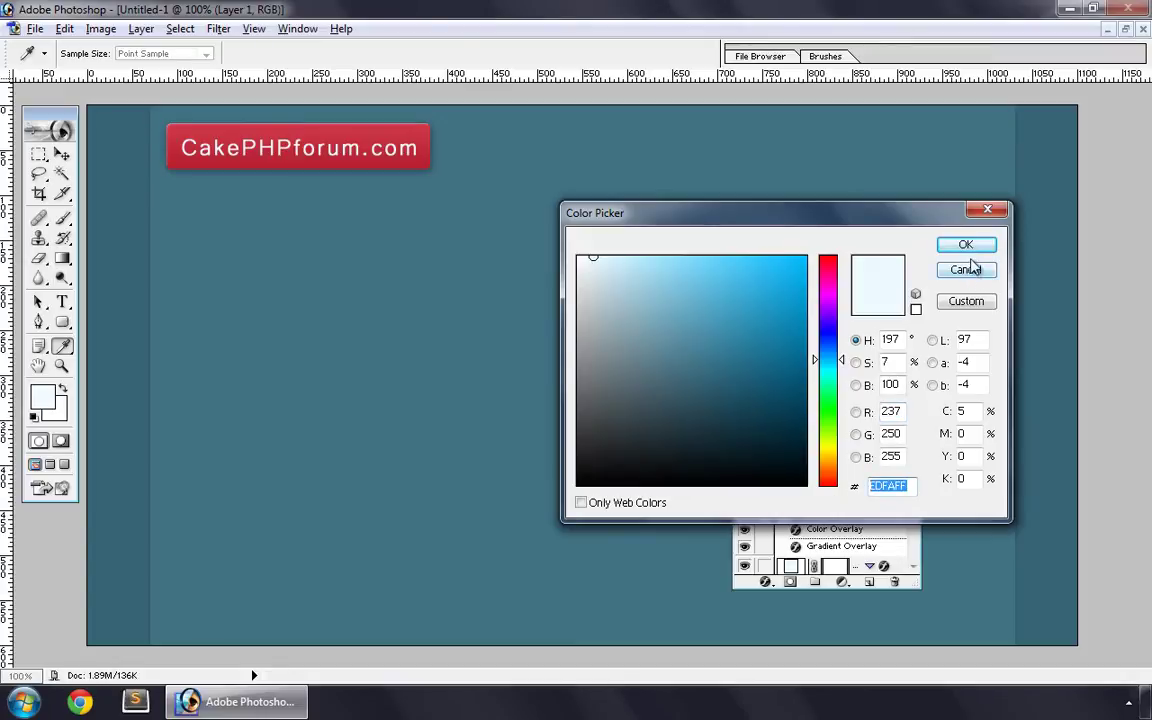
left_click(966, 242)
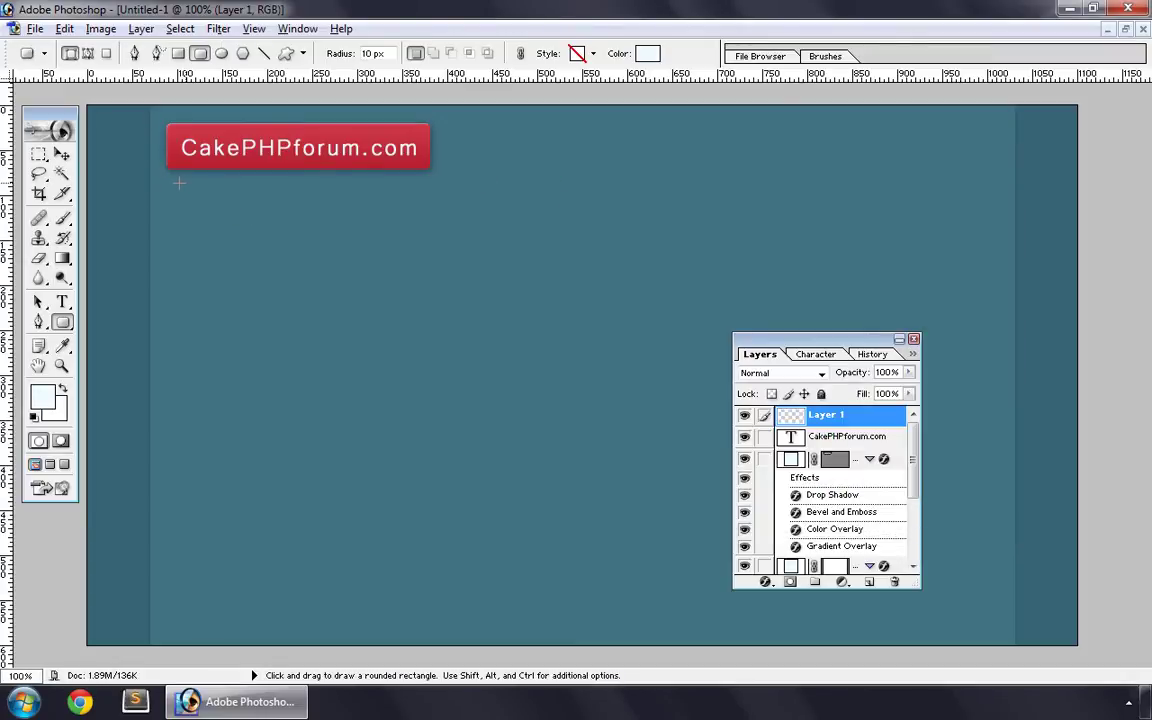
- Draw a large pale rounded panel below the logo and rasterize it
left_click_drag(170, 187, 994, 628)
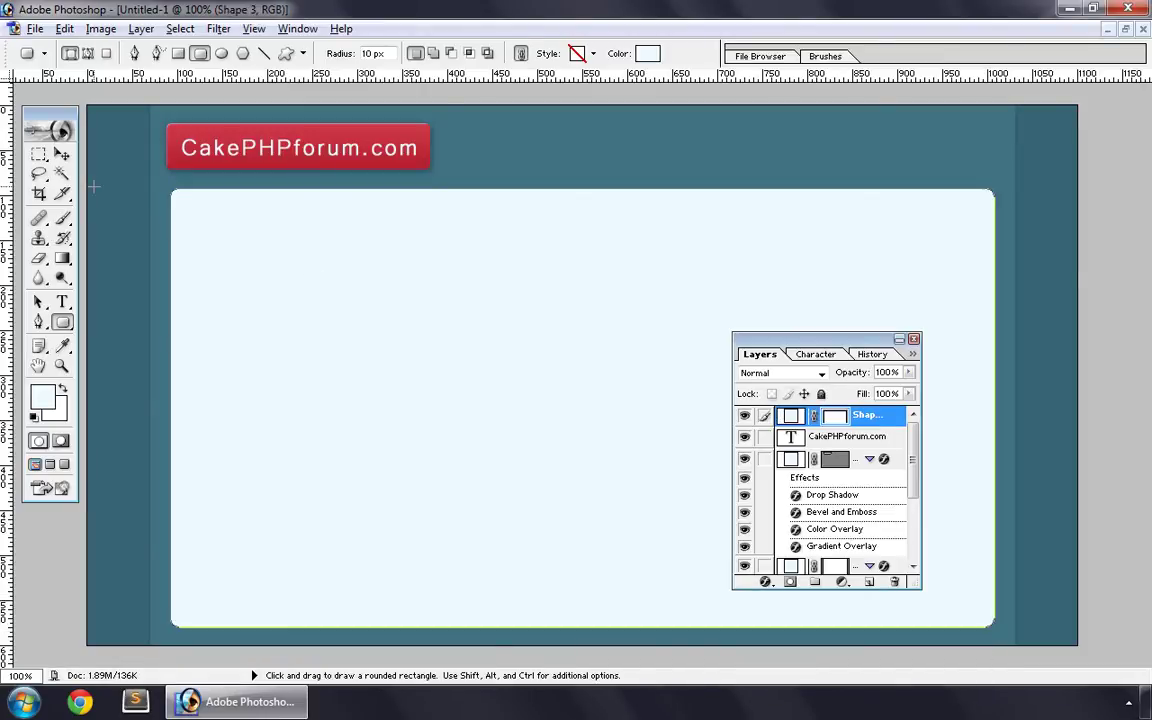
left_click(61, 156)
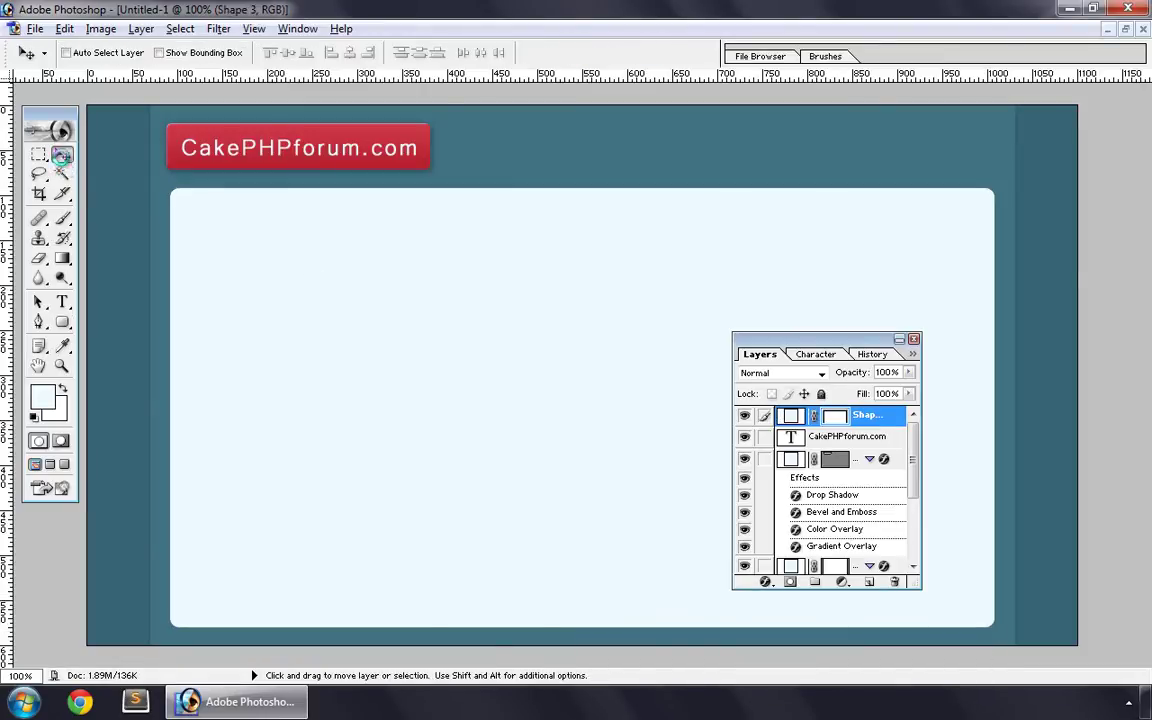
right_click(866, 420)
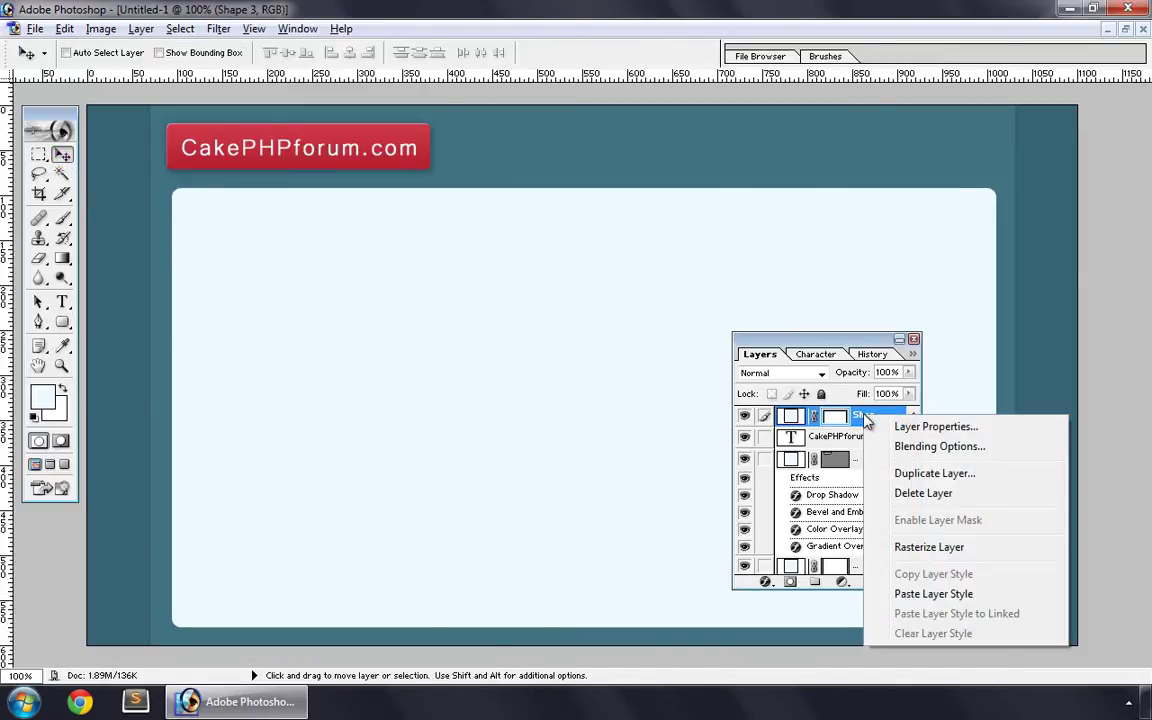
left_click(938, 547)
- Select the panel's top strip and separate it onto its own new layer
key("m")
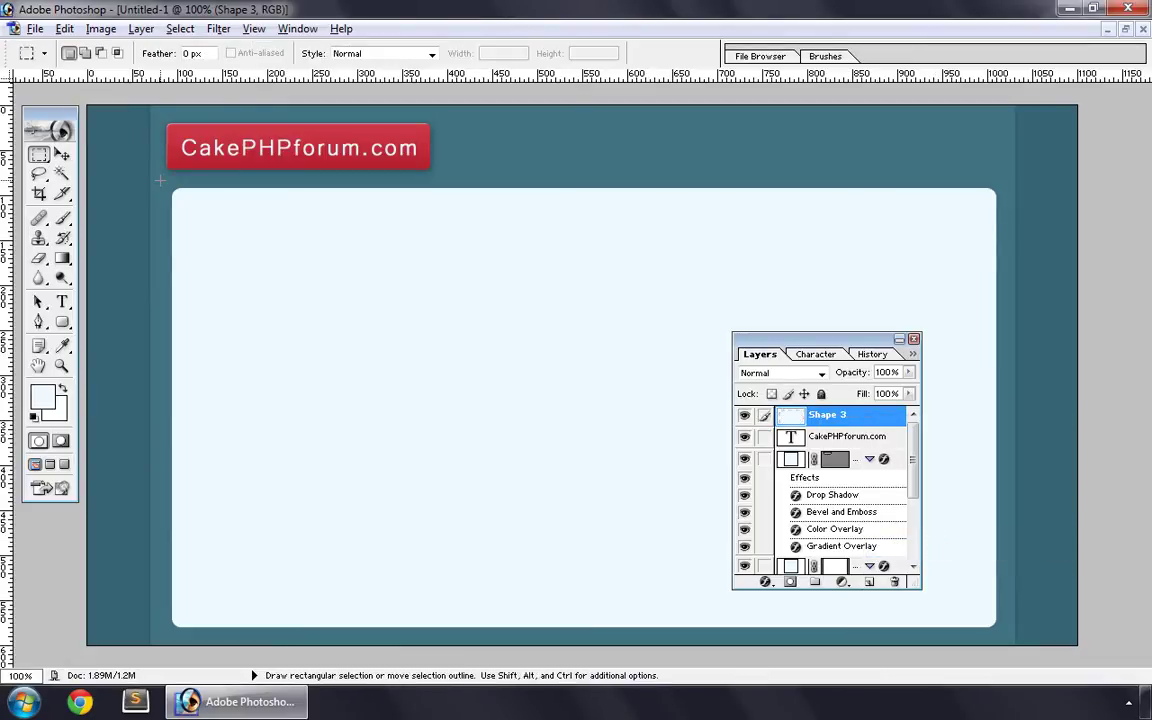
left_click_drag(460, 246, 1007, 232)
key("Delete")
key("ctrl+d")
key("v")
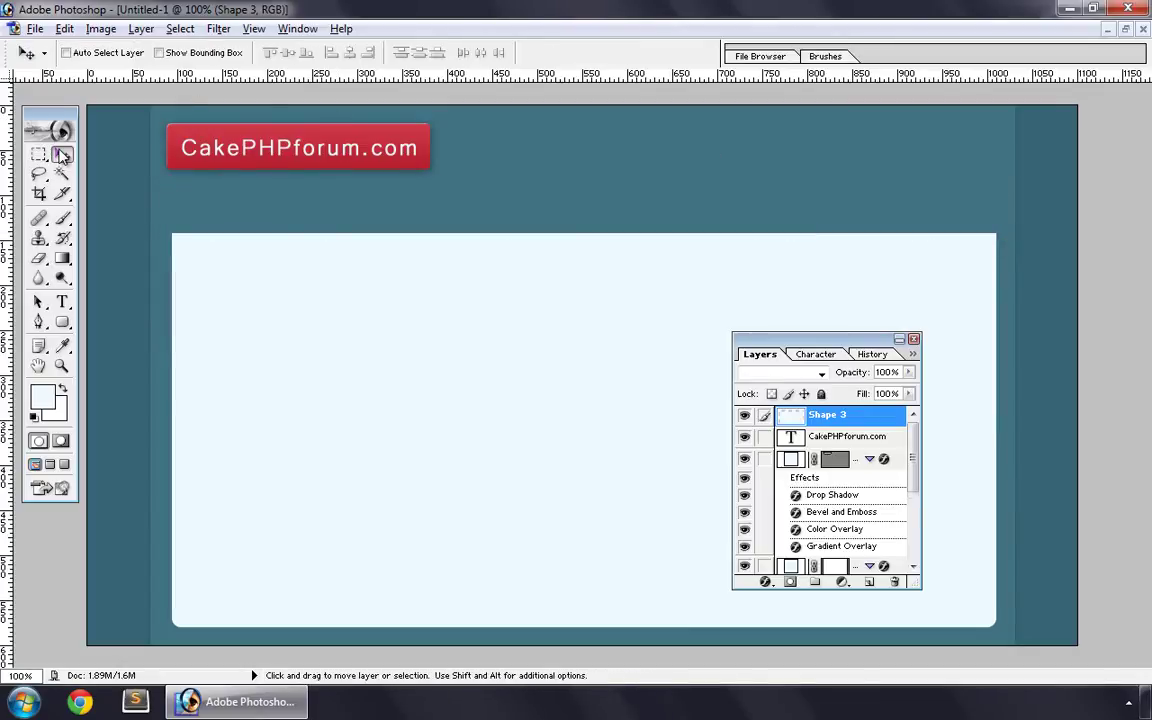
key("ctrl+shift+alt+n")
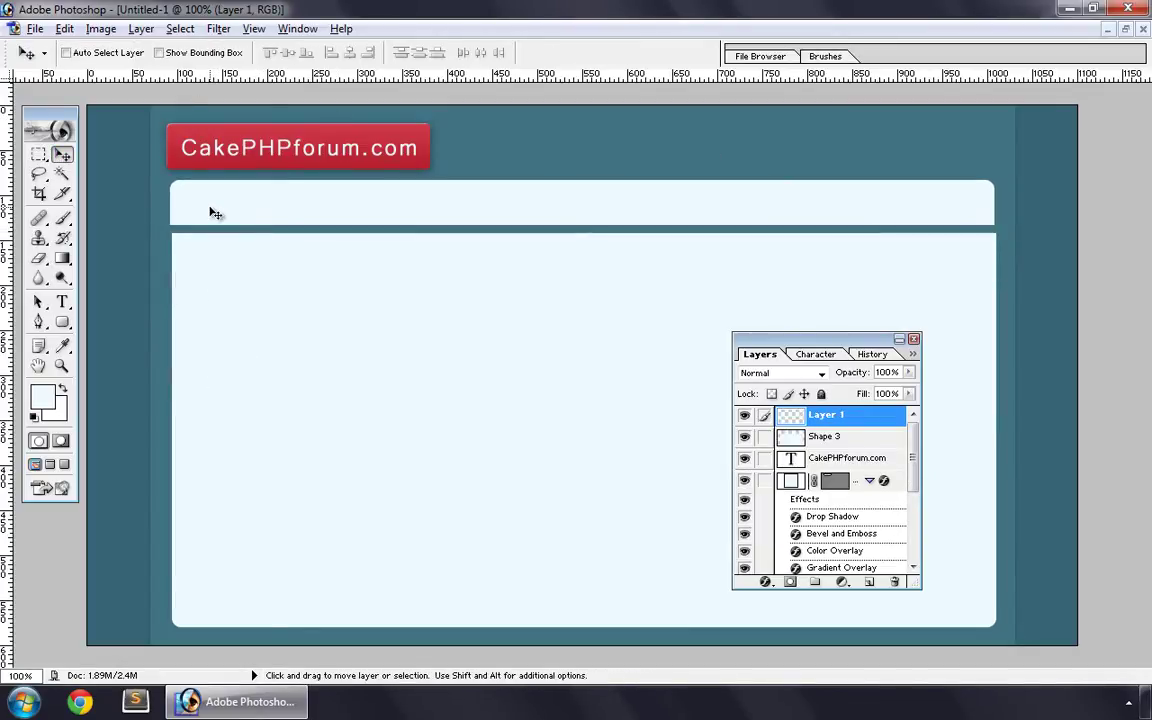
- Nudge the top strip flush with the panel at close zoom, then return to 100%
key("z")
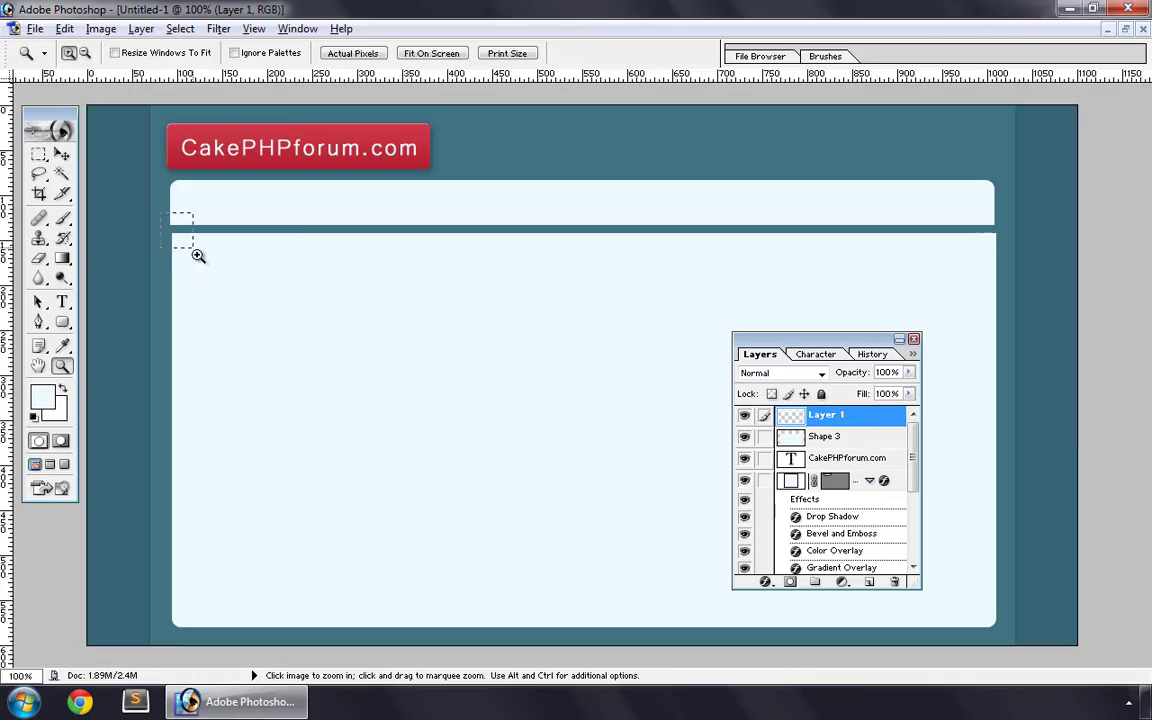
left_click_drag(175, 221, 190, 248)
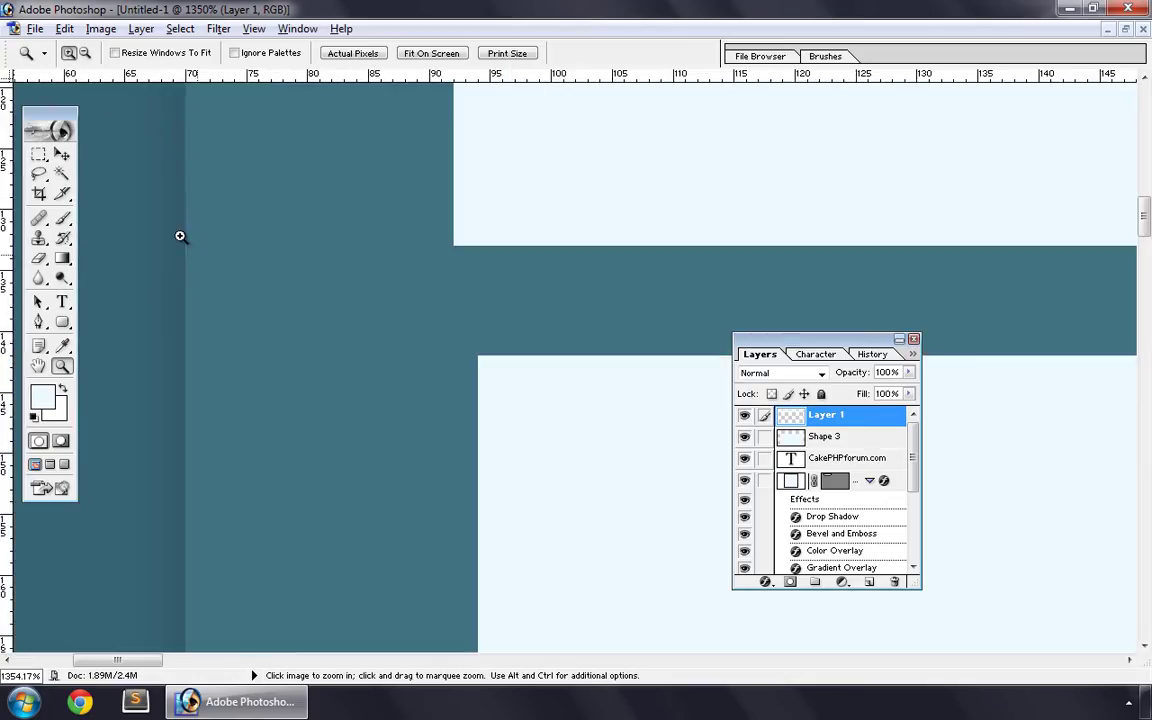
left_click(61, 155)
key("shift+Down")
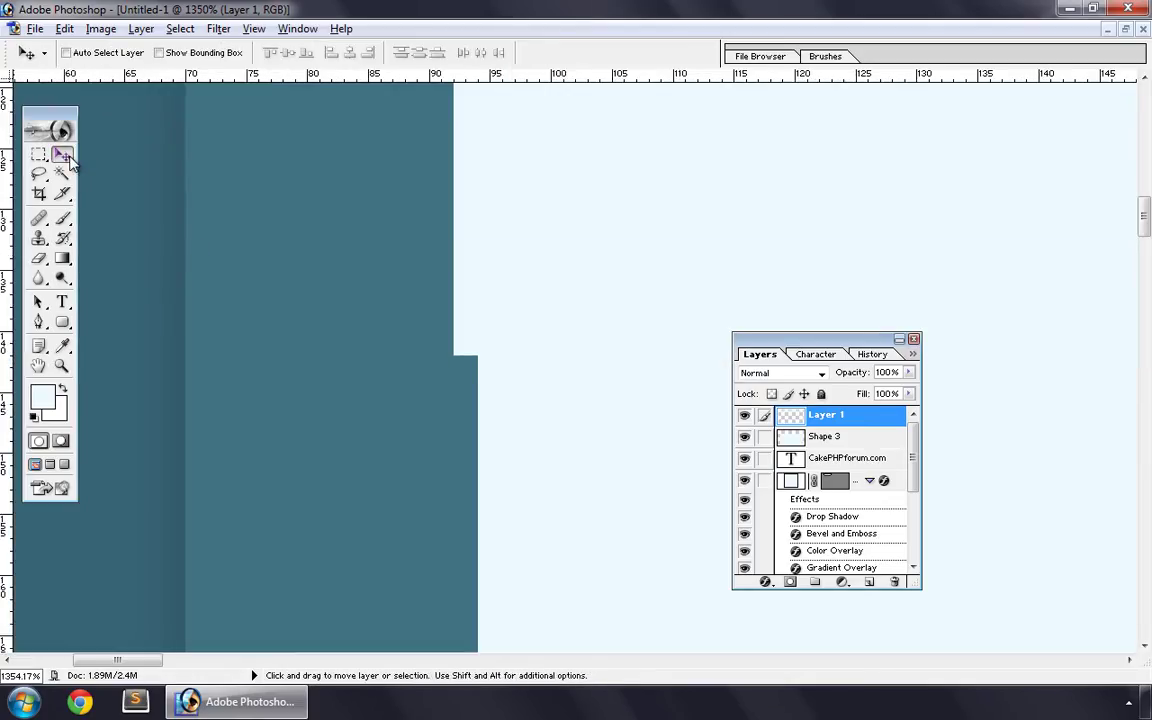
key("Up")
key("Right")
key("Right")
key("Down")
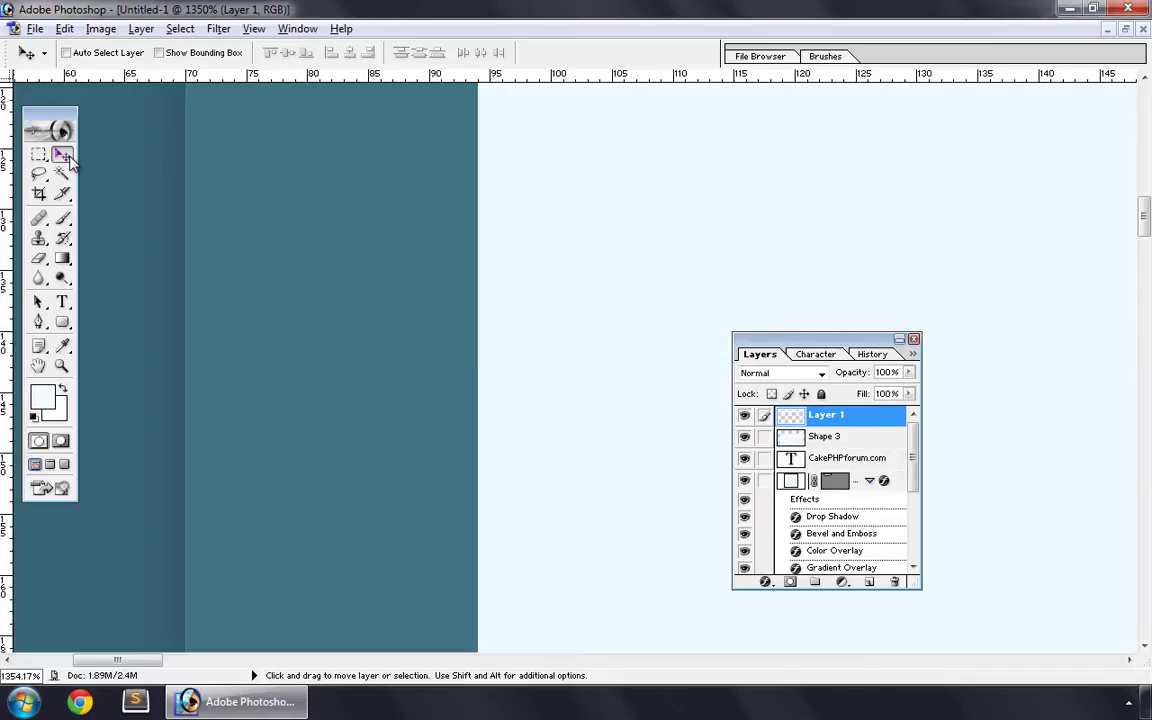
key("ctrl+alt+0")
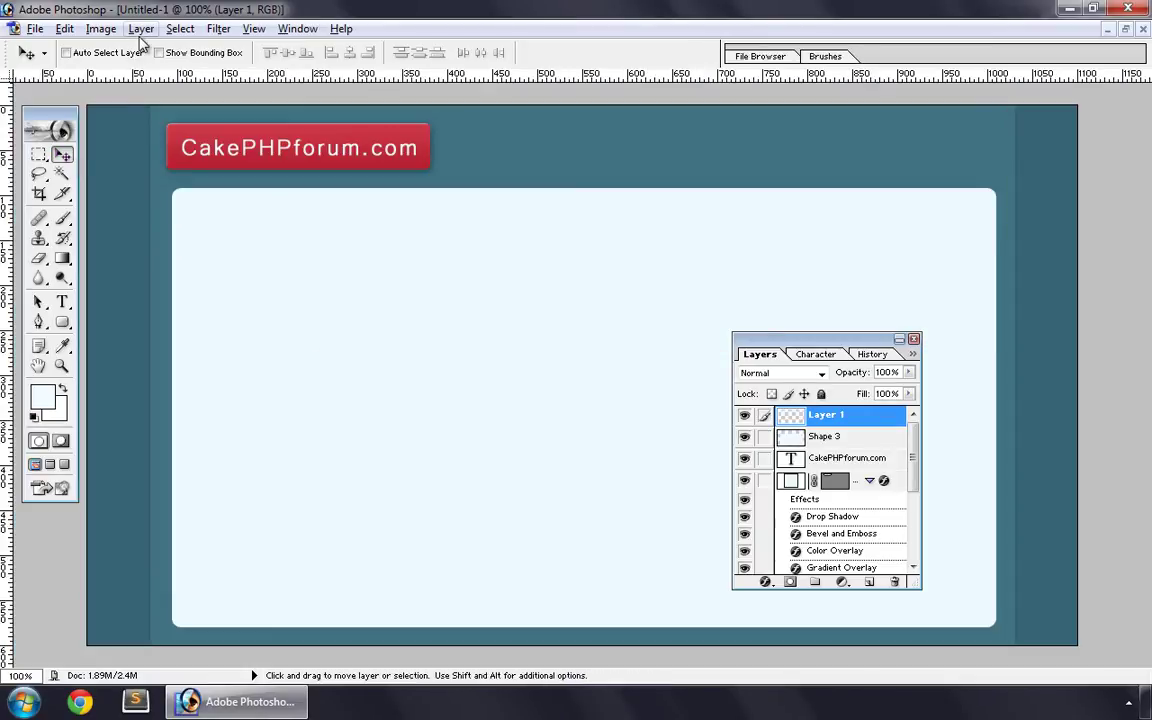
- Style the header strip with a #224B5A Color Overlay plus a Gradient Overlay
left_click(141, 29)
mouse_move(230, 136)
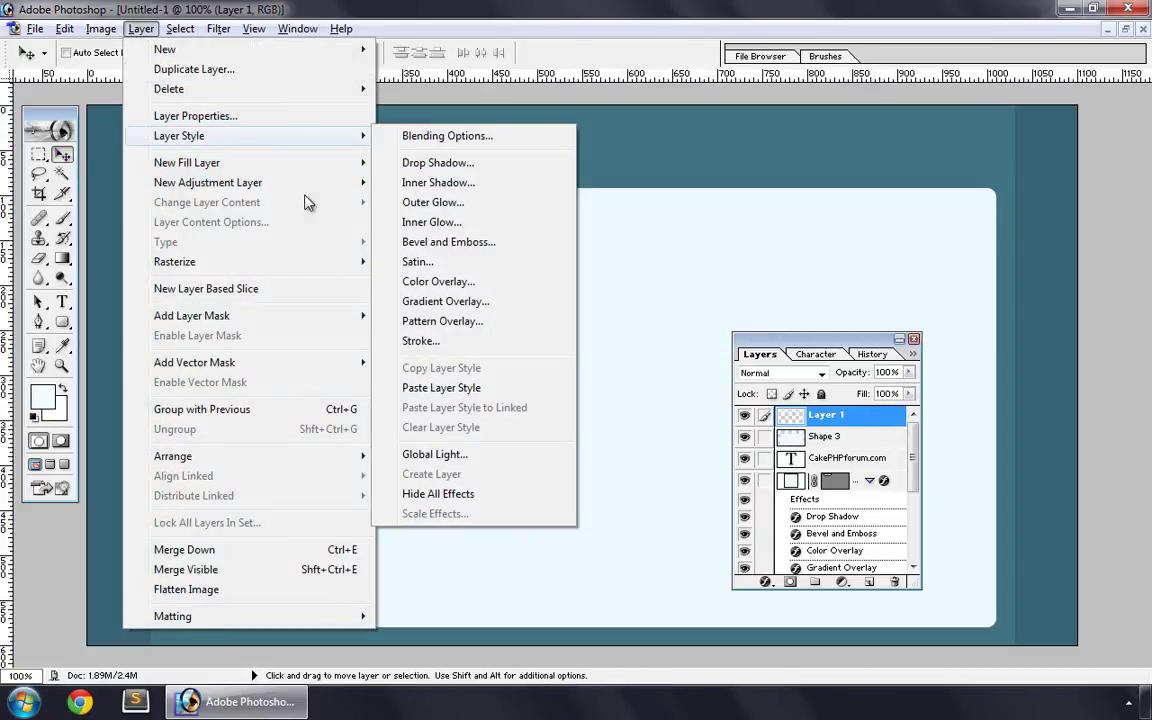
left_click(394, 284)
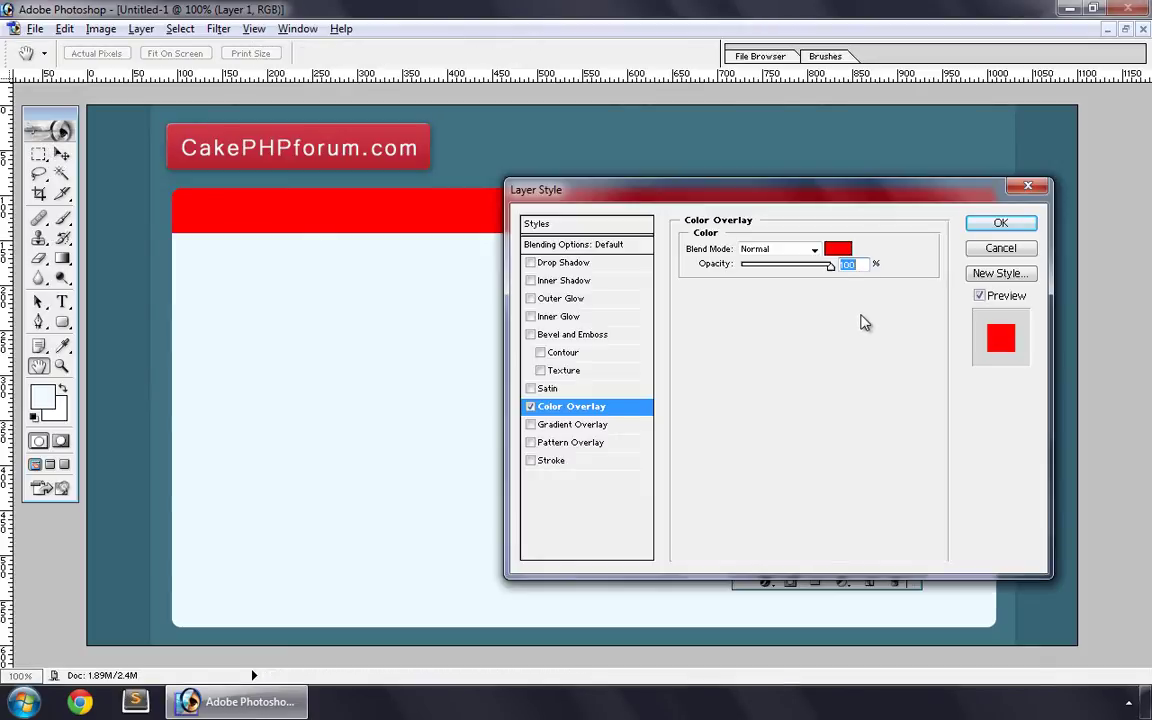
left_click(838, 249)
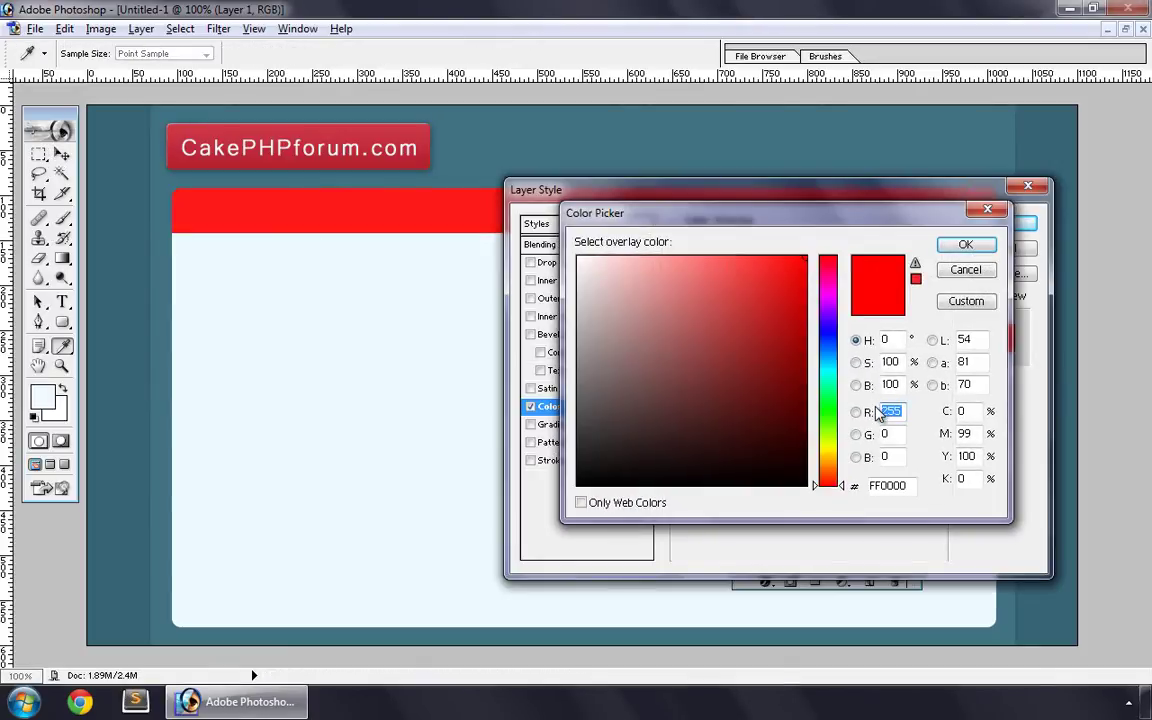
key("Tab")
key("Tab")
key("Tab")
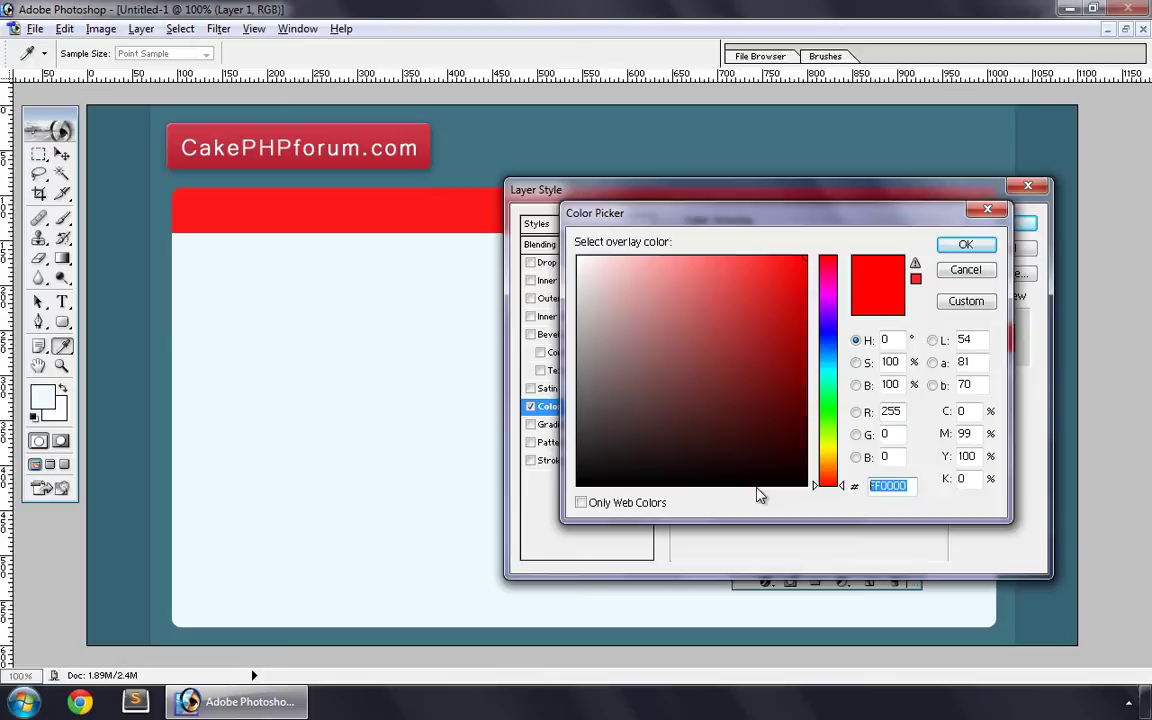
type("224B")
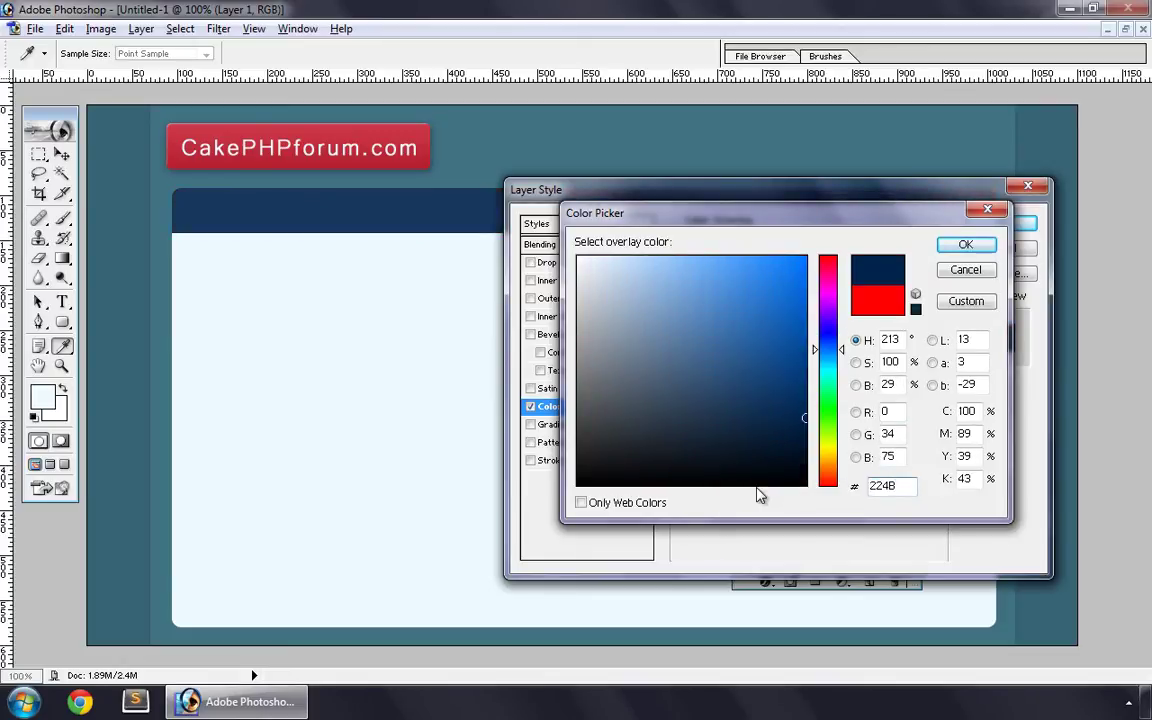
type("5A")
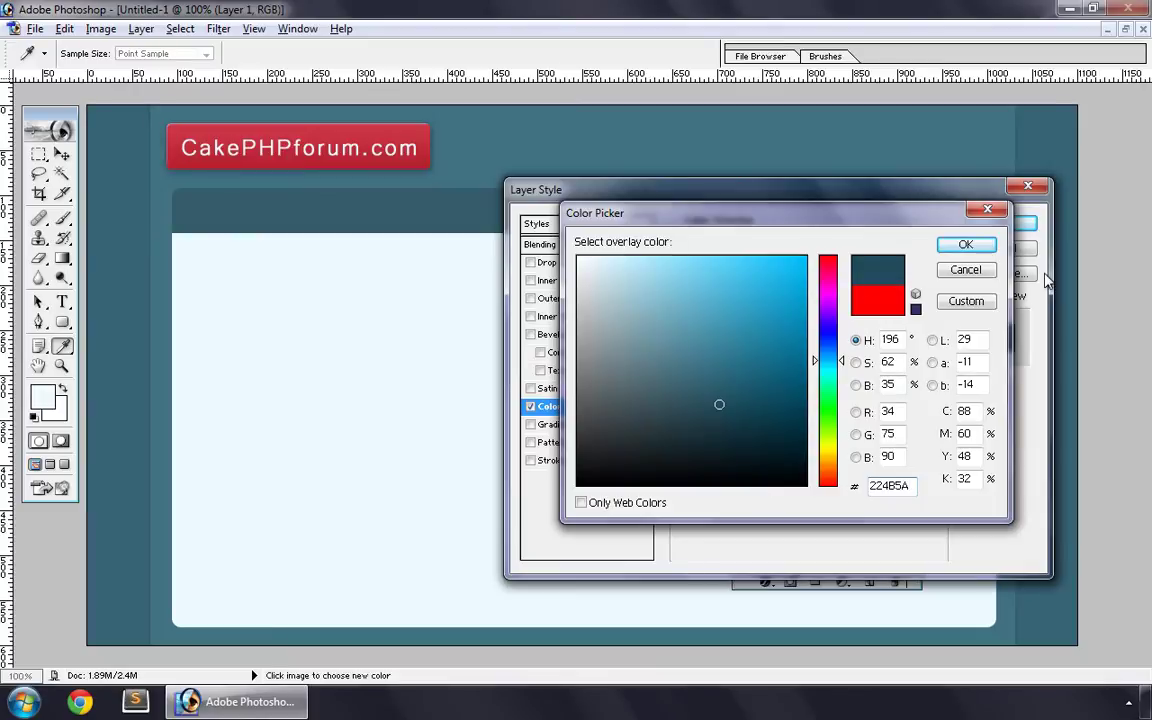
left_click(970, 246)
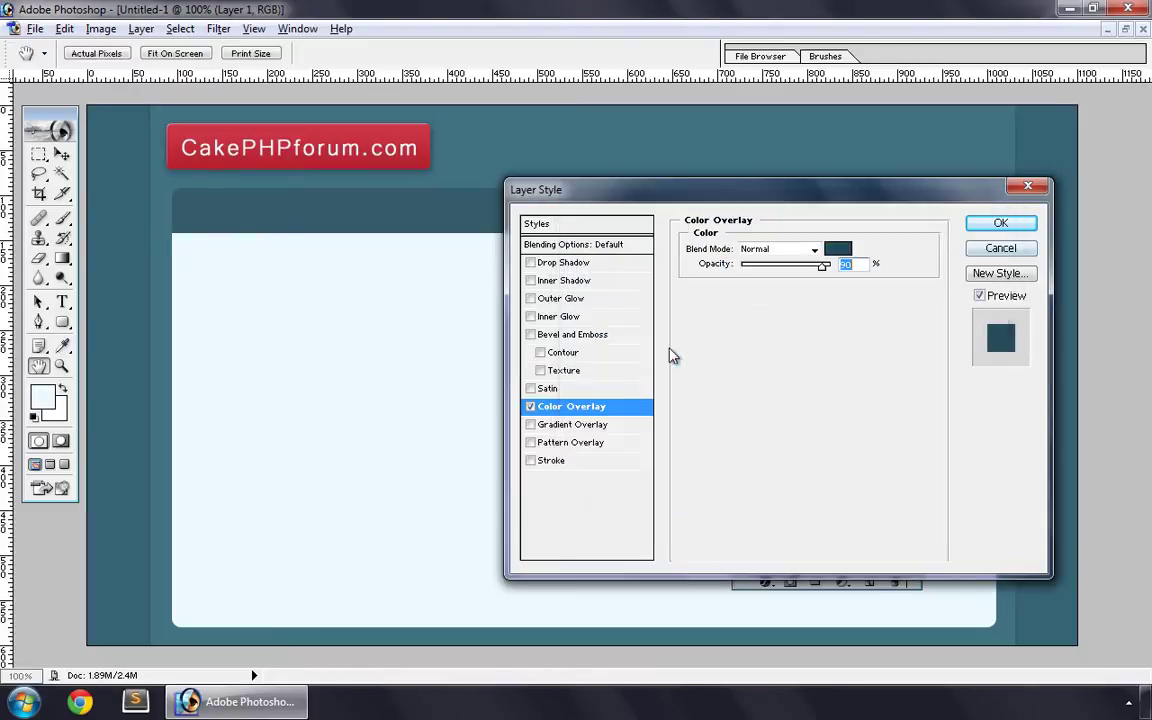
left_click(559, 428)
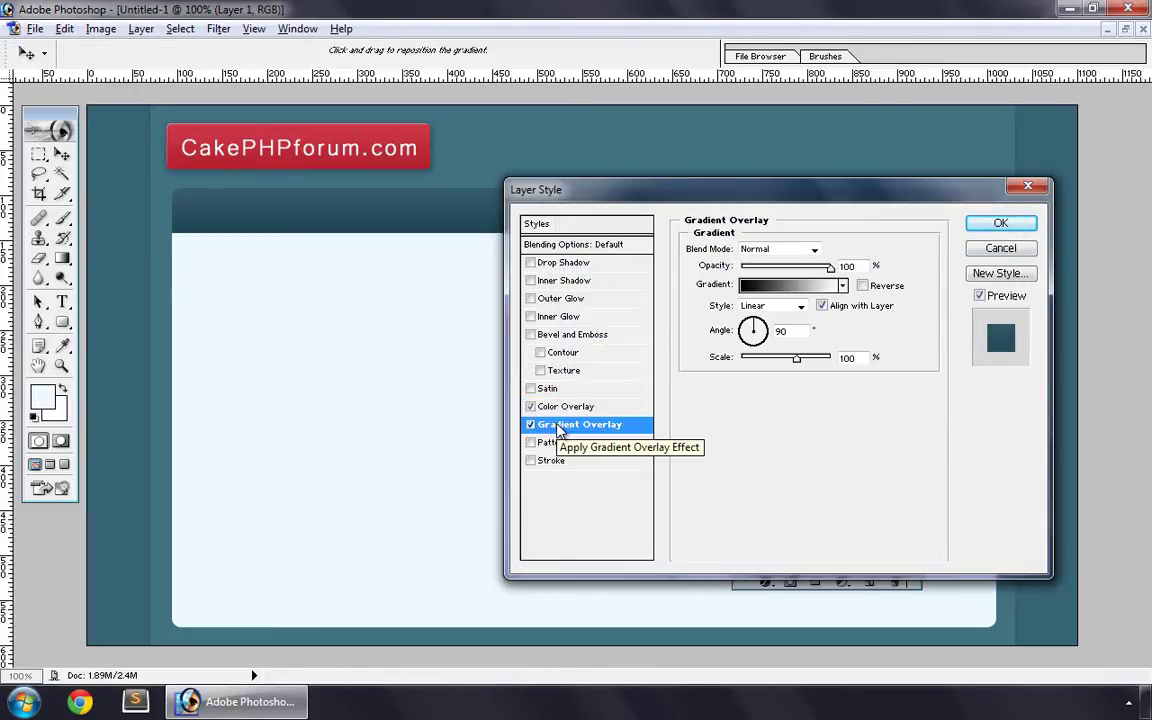
left_click(1000, 224)
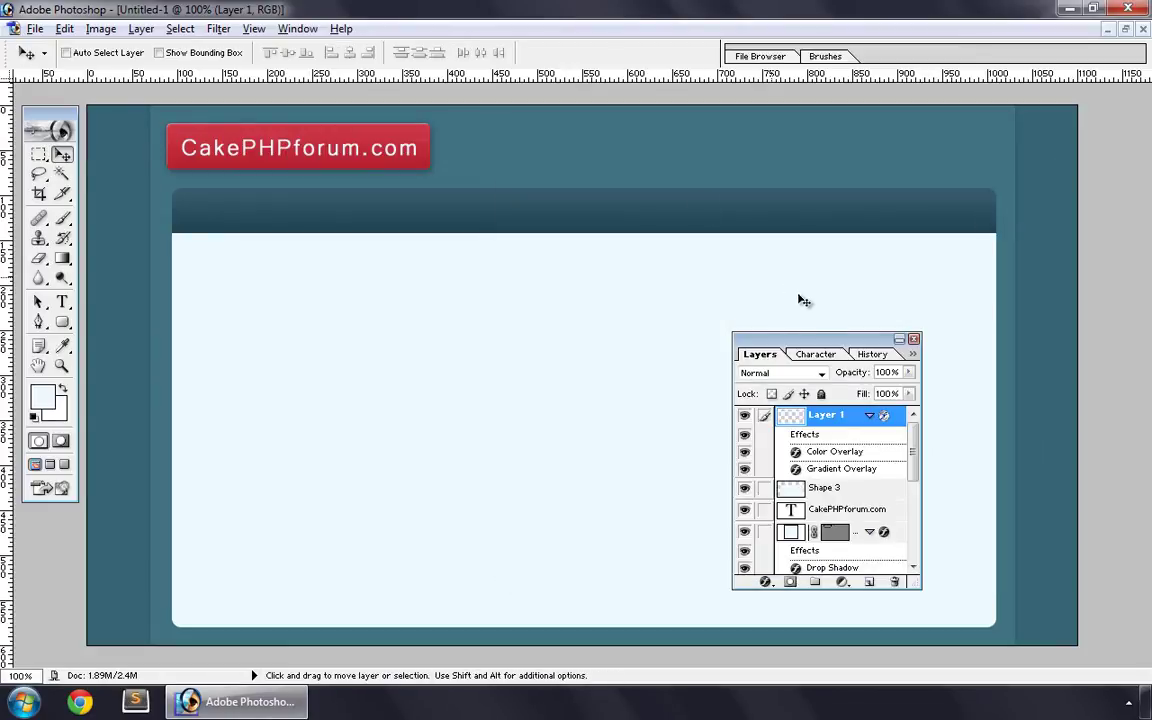
- Draw a wide plain rectangle across the pale panel just below the header bar
left_click_drag(830, 339, 910, 397)
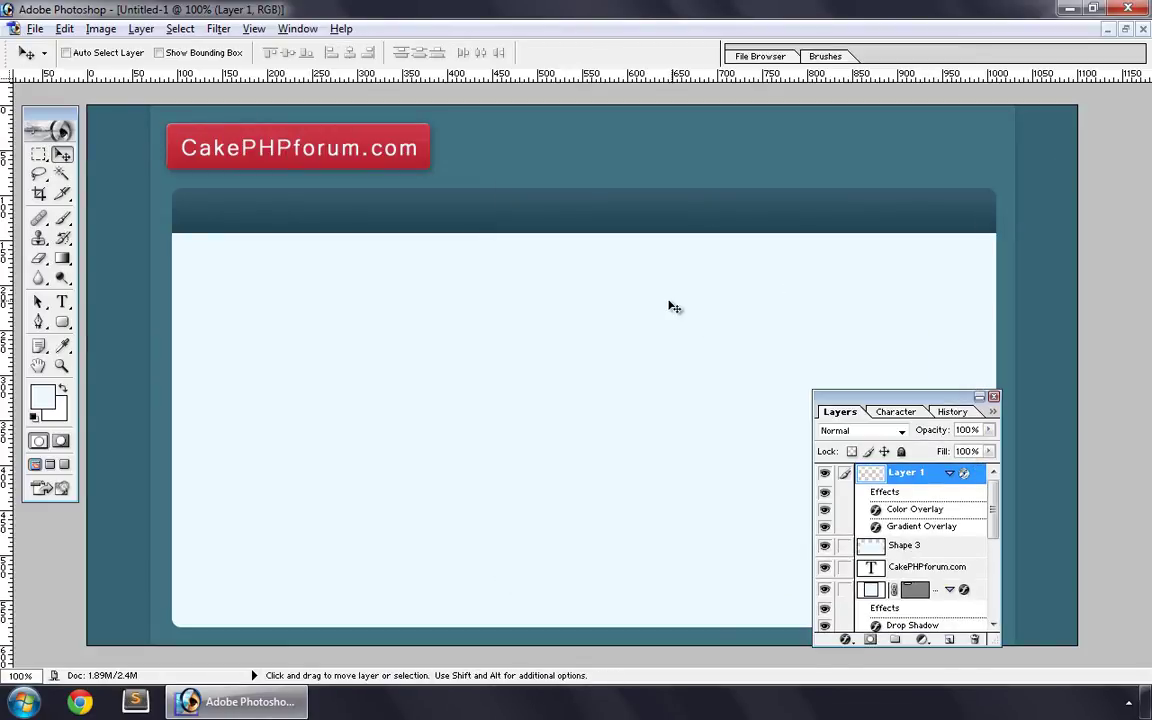
left_click(62, 322)
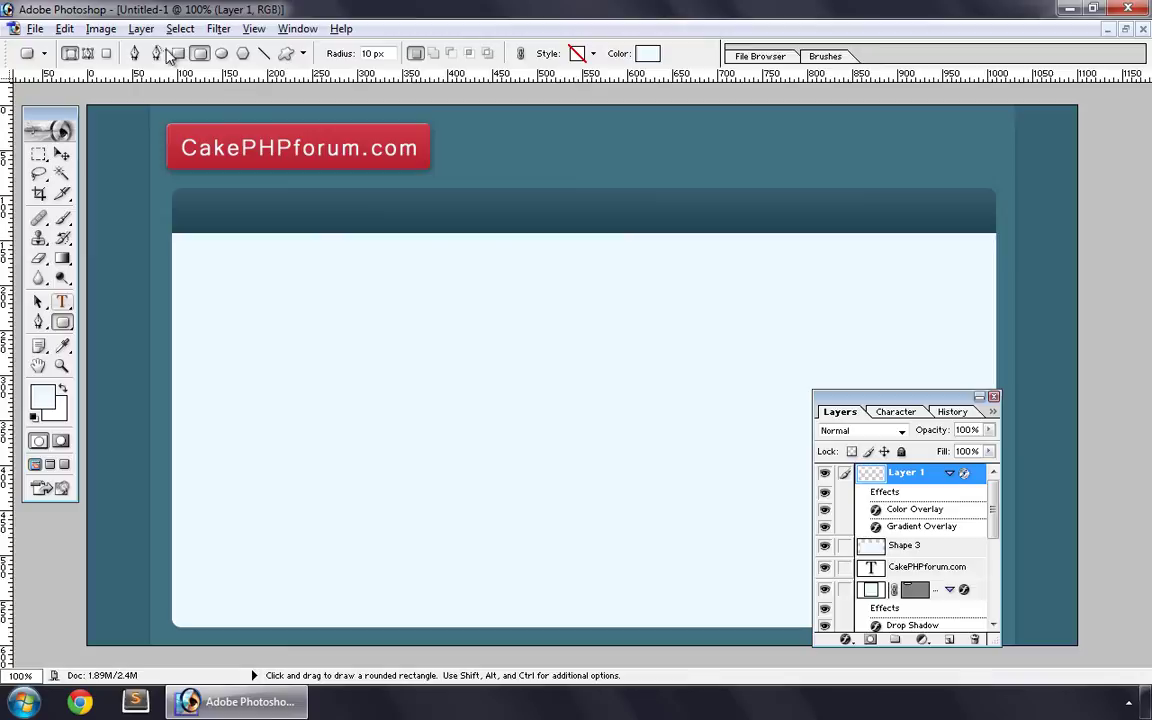
left_click(177, 54)
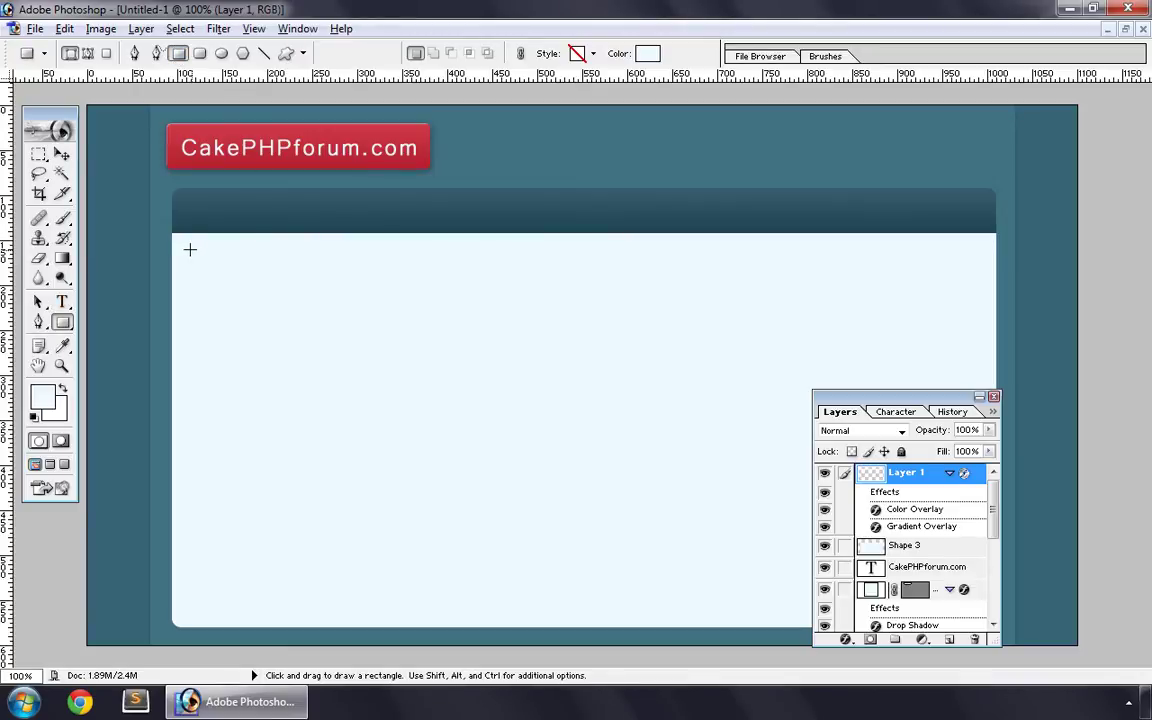
left_click_drag(188, 249, 982, 334)
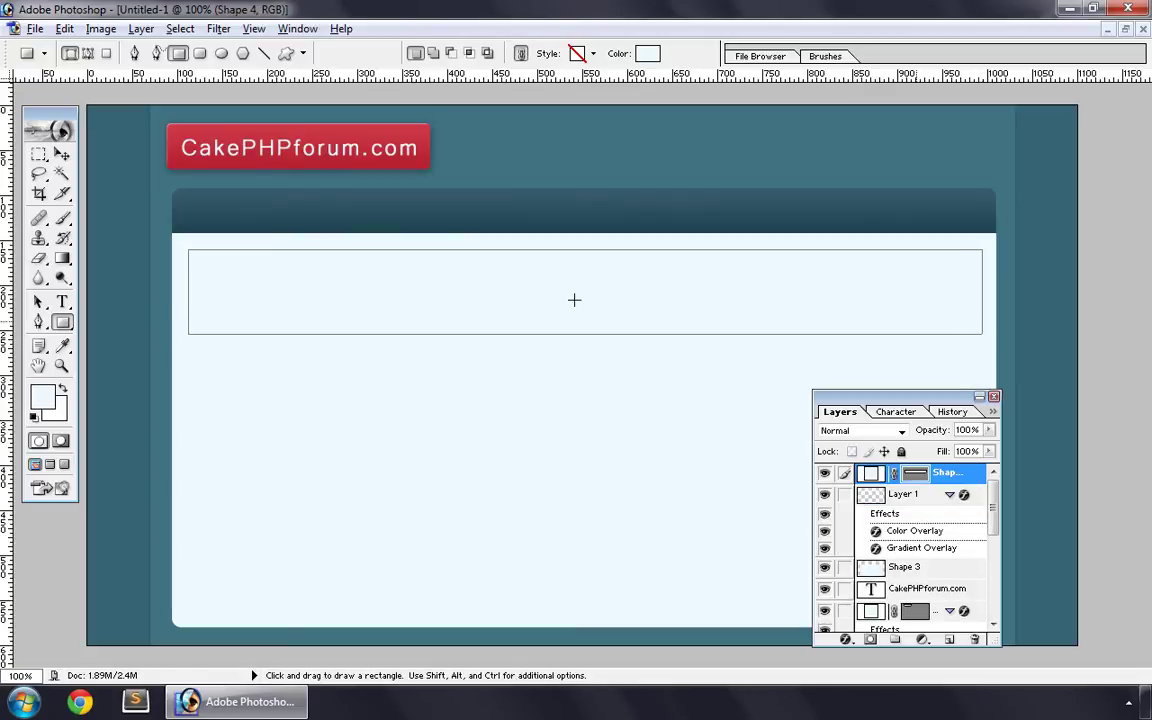
left_click(62, 154)
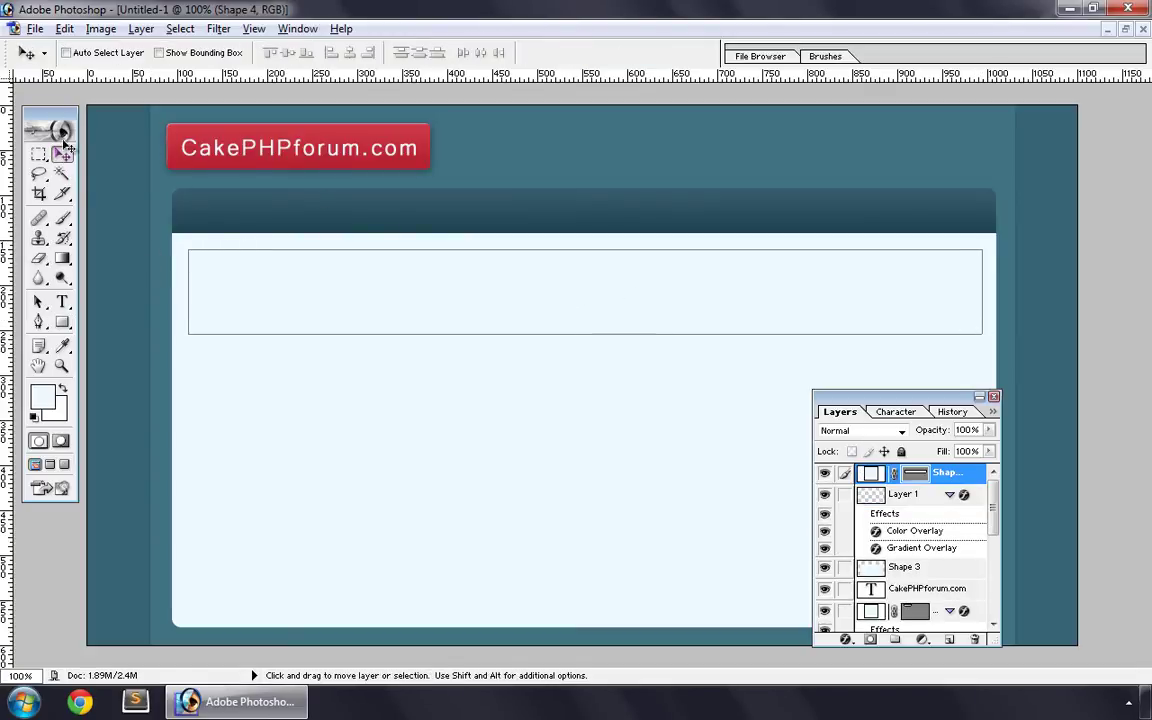
left_click(141, 28)
- Give the new rectangle a white Color Overlay and a 1 px #C5DFE8 Stroke
mouse_move(185, 135)
left_click(410, 281)
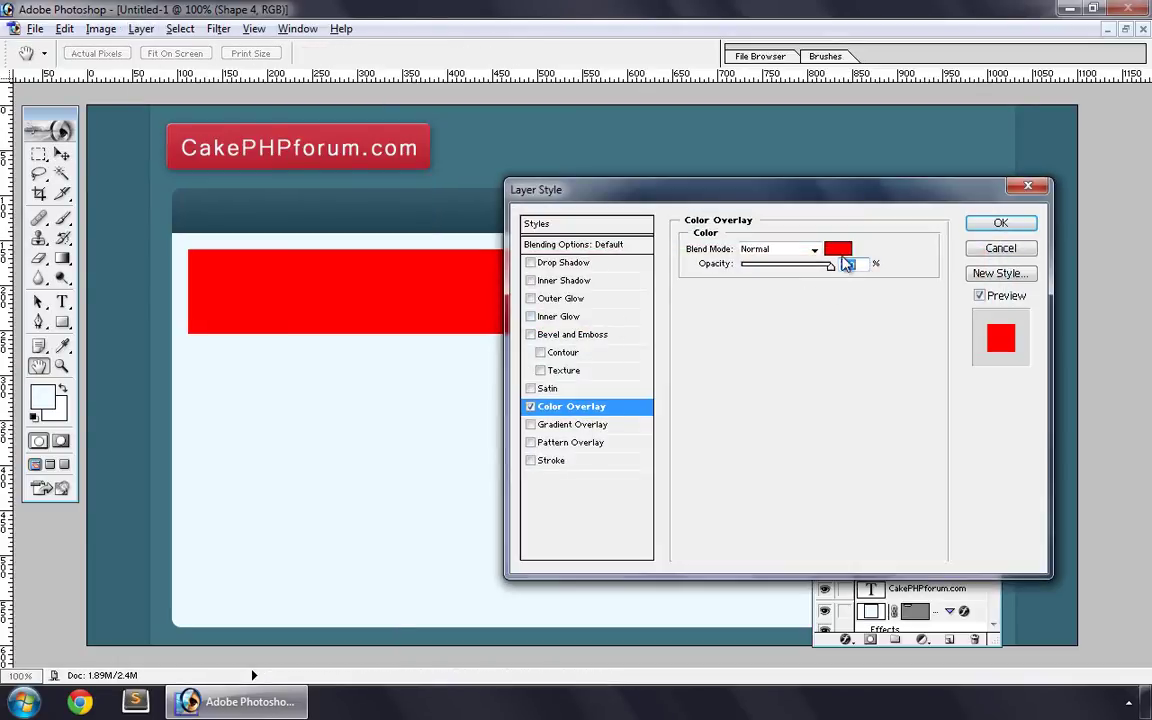
left_click(838, 250)
left_click(578, 258)
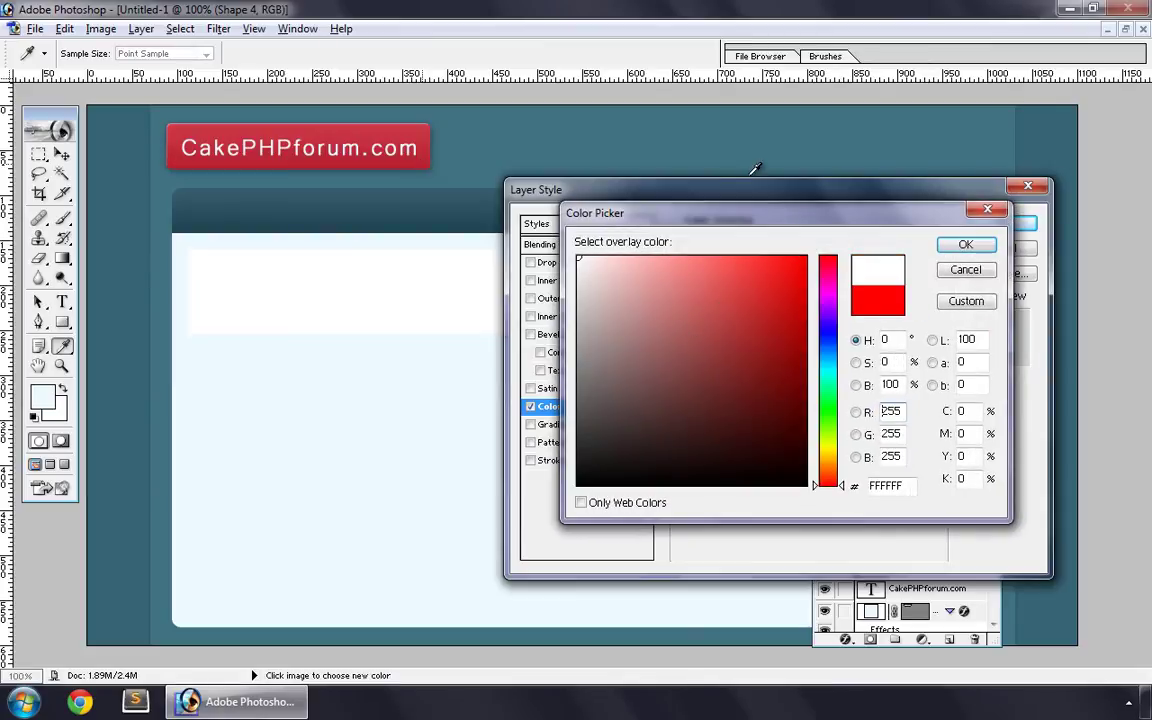
left_click(956, 245)
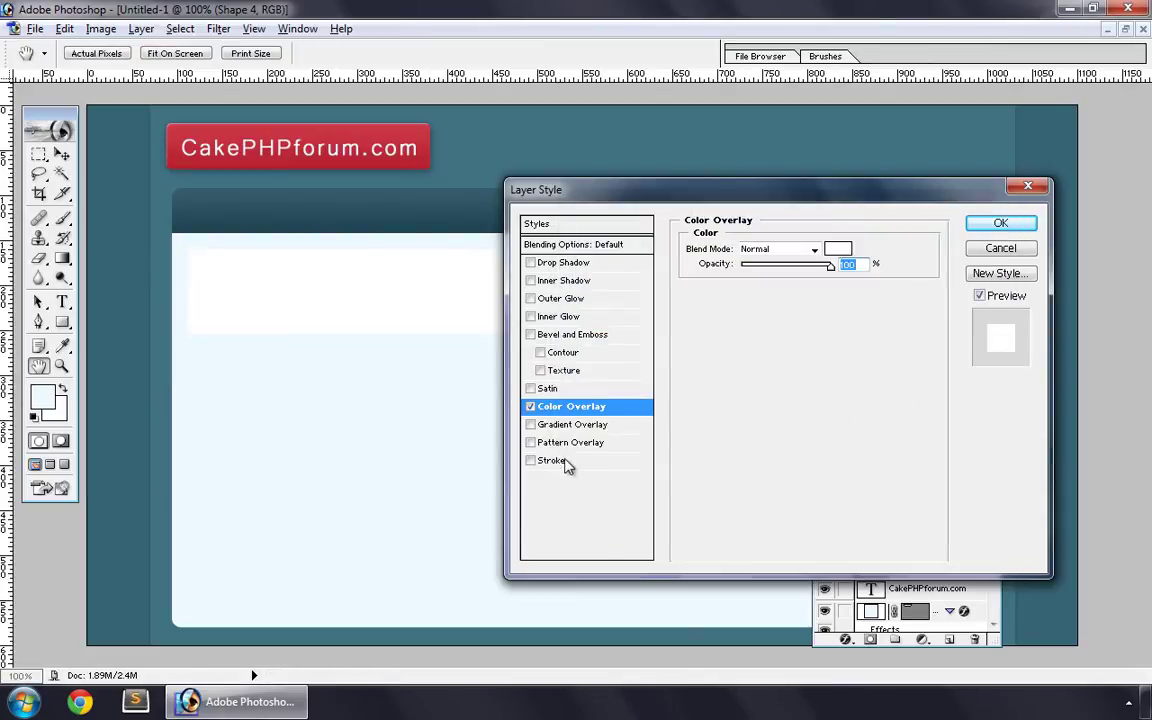
left_click(566, 462)
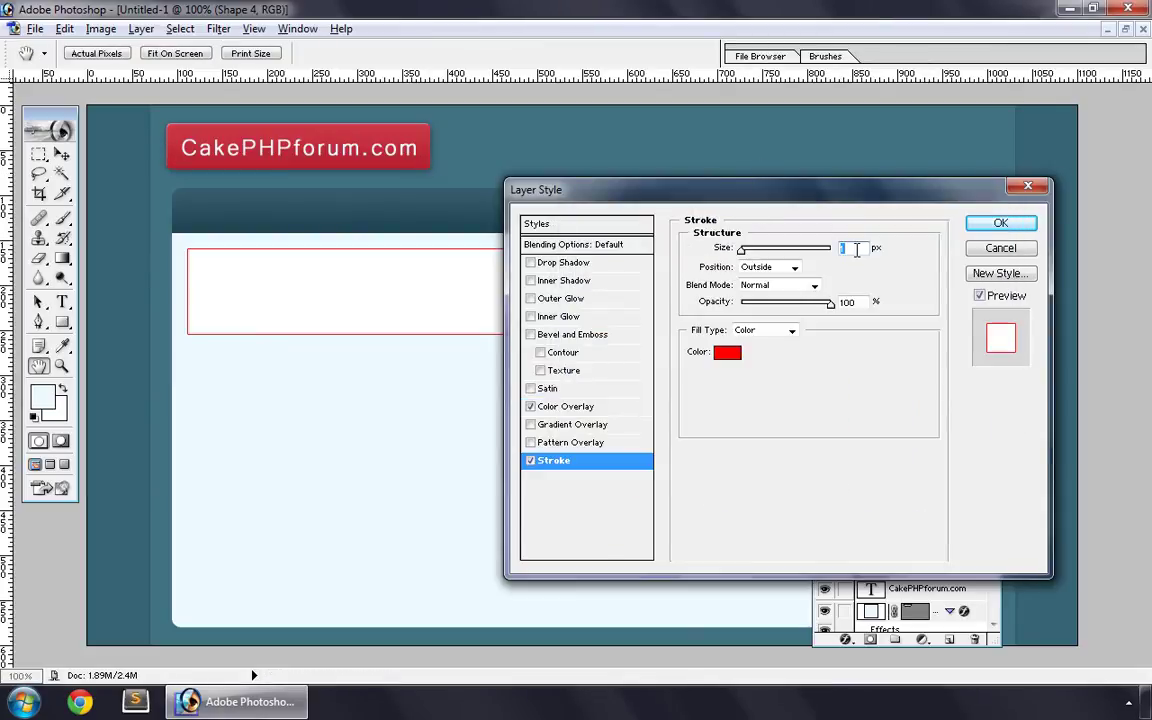
left_click(727, 352)
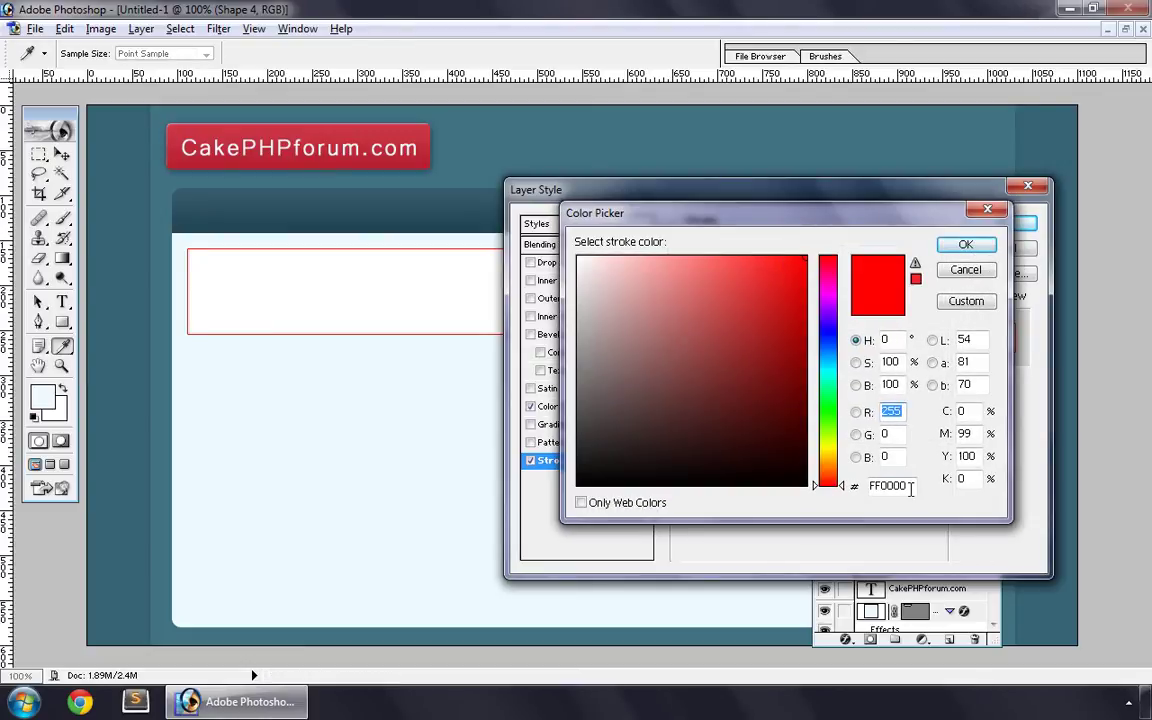
left_click(909, 487)
type("C")
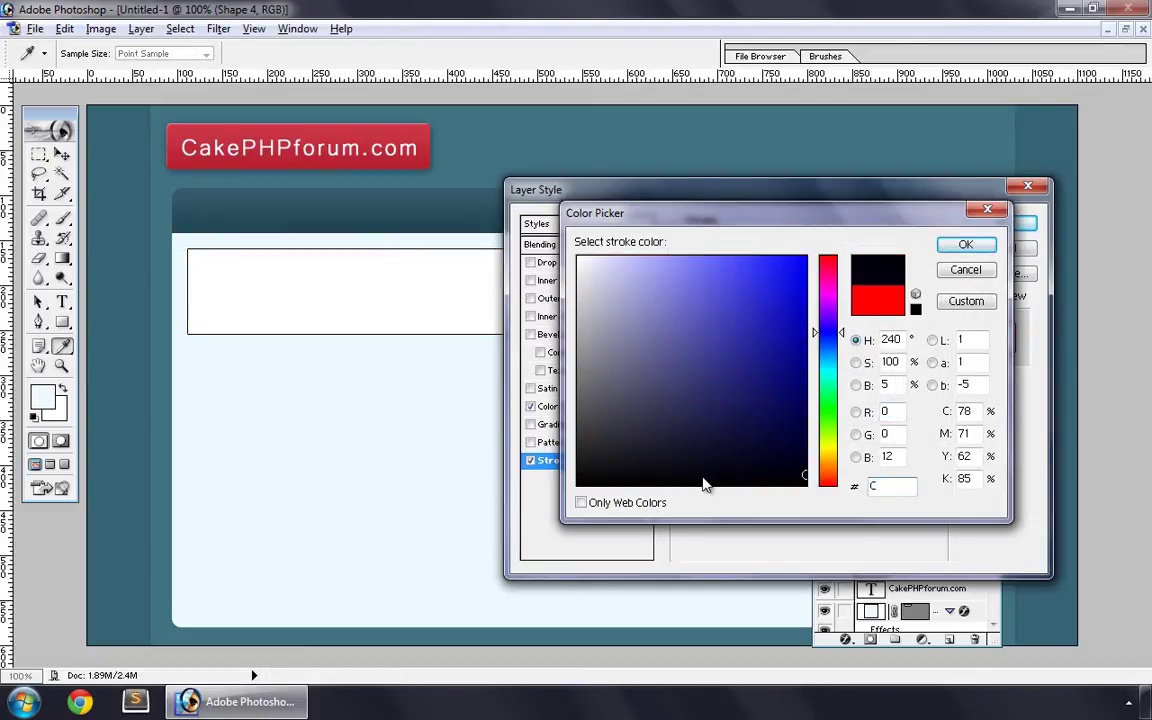
type("5DF")
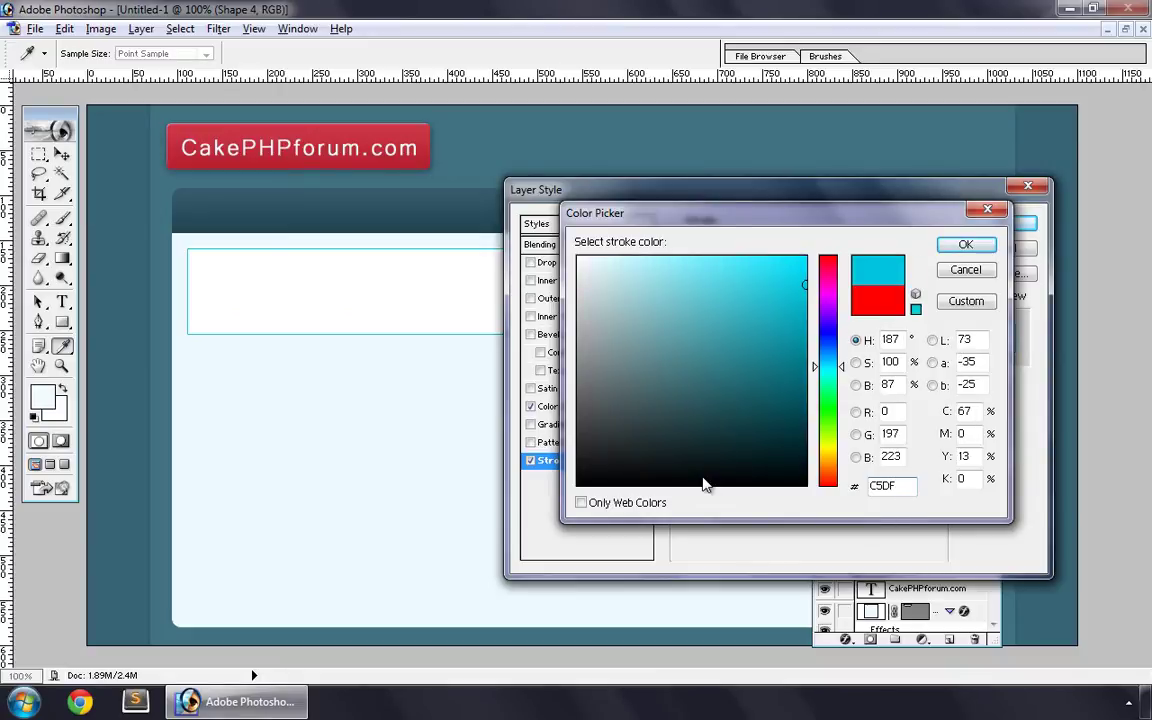
type("E8")
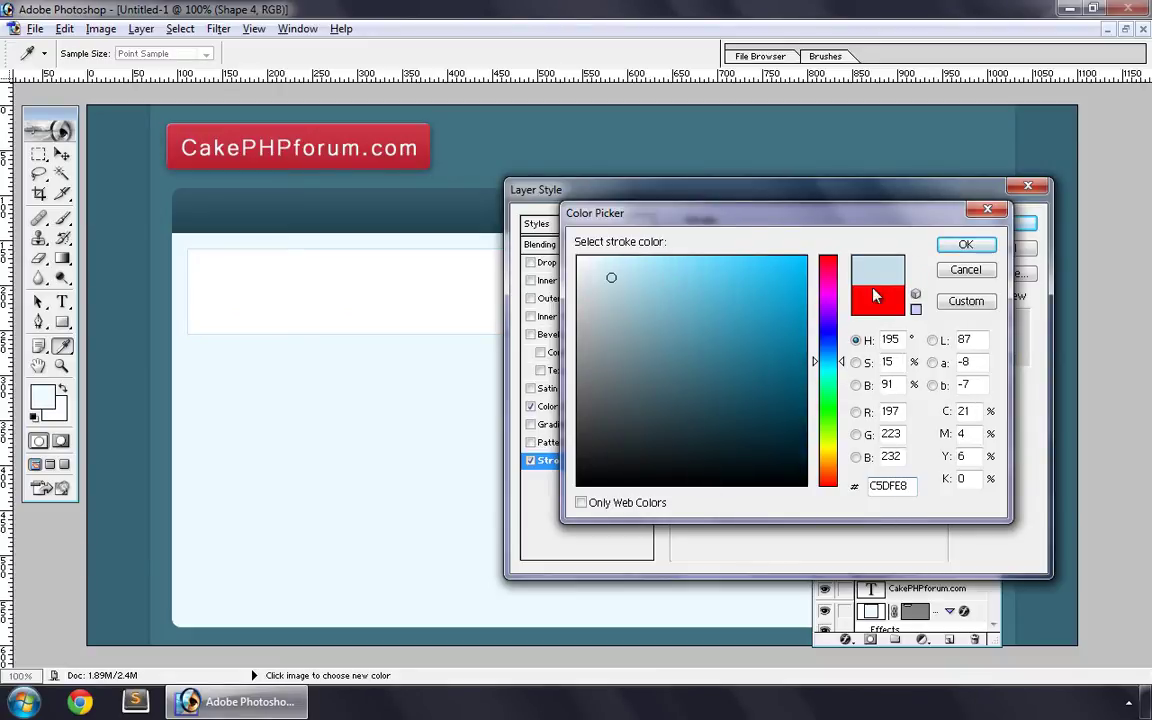
left_click(965, 247)
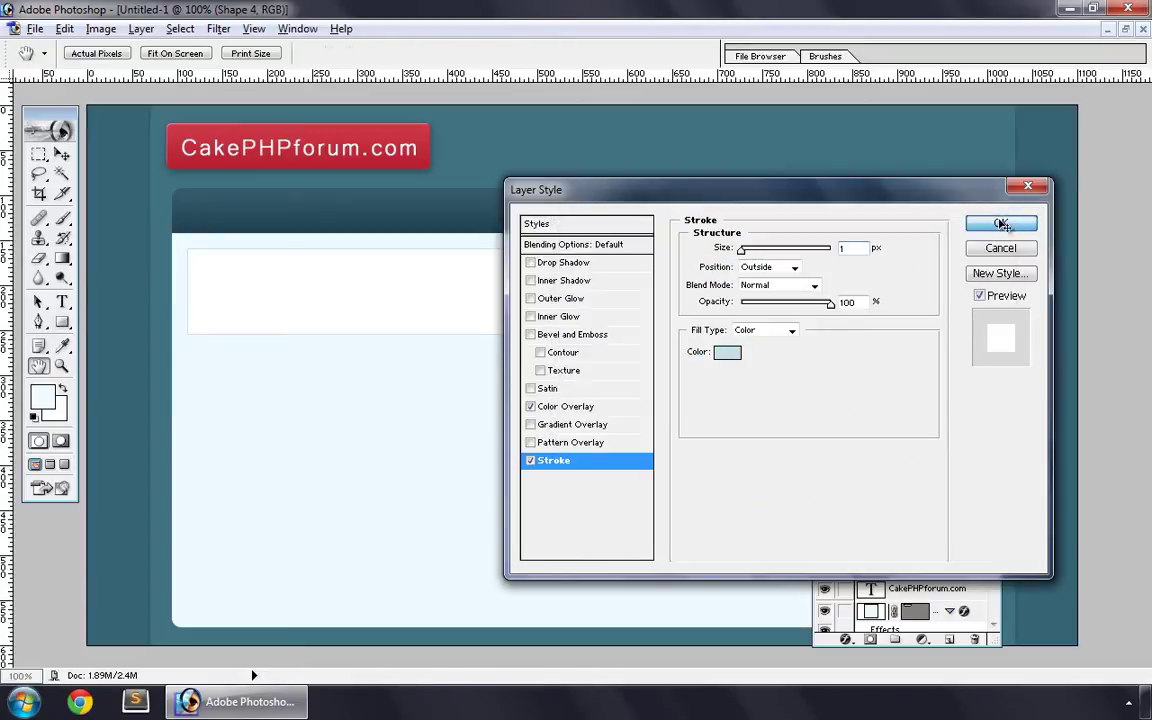
left_click(1003, 225)
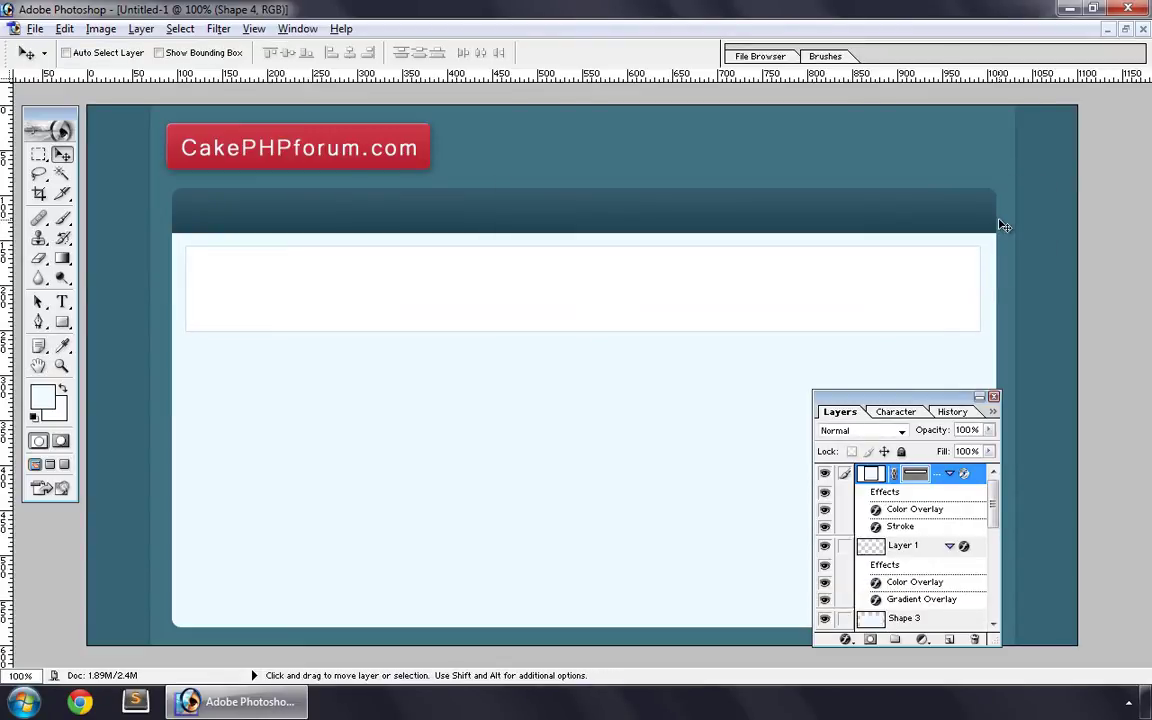
- Type 'Login or Register' near the top right of the page and enlarge it to 18 pt
left_click(62, 302)
left_click(103, 239)
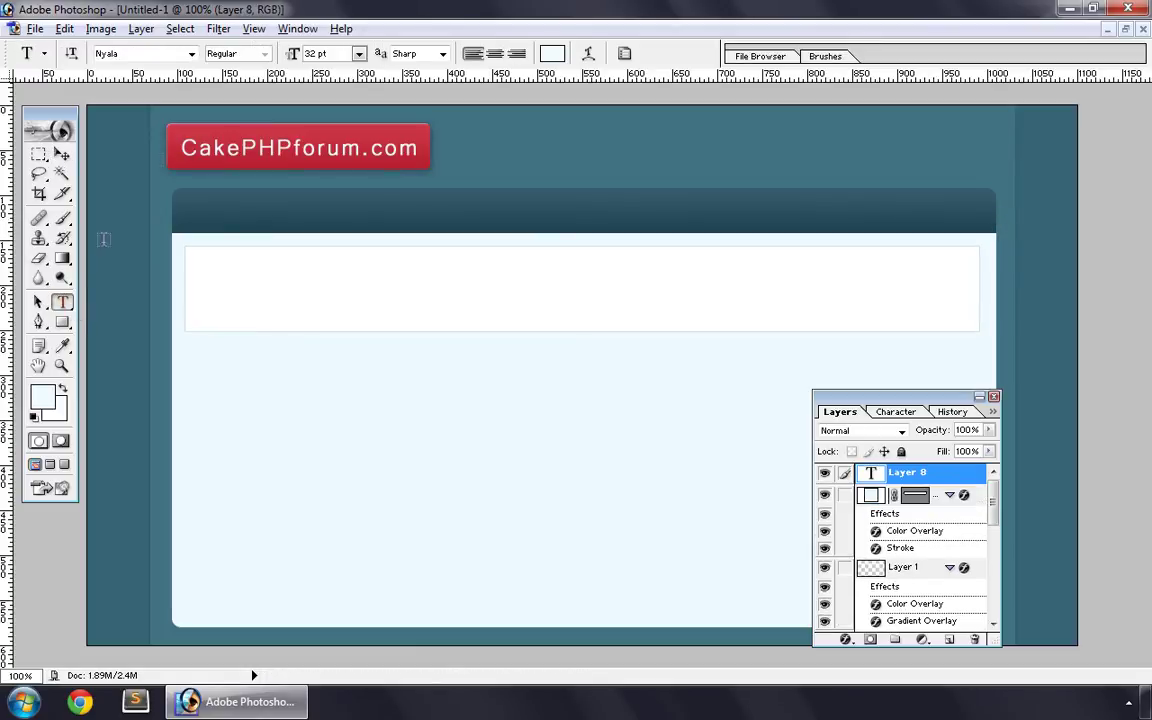
left_click(722, 140)
left_click(722, 140)
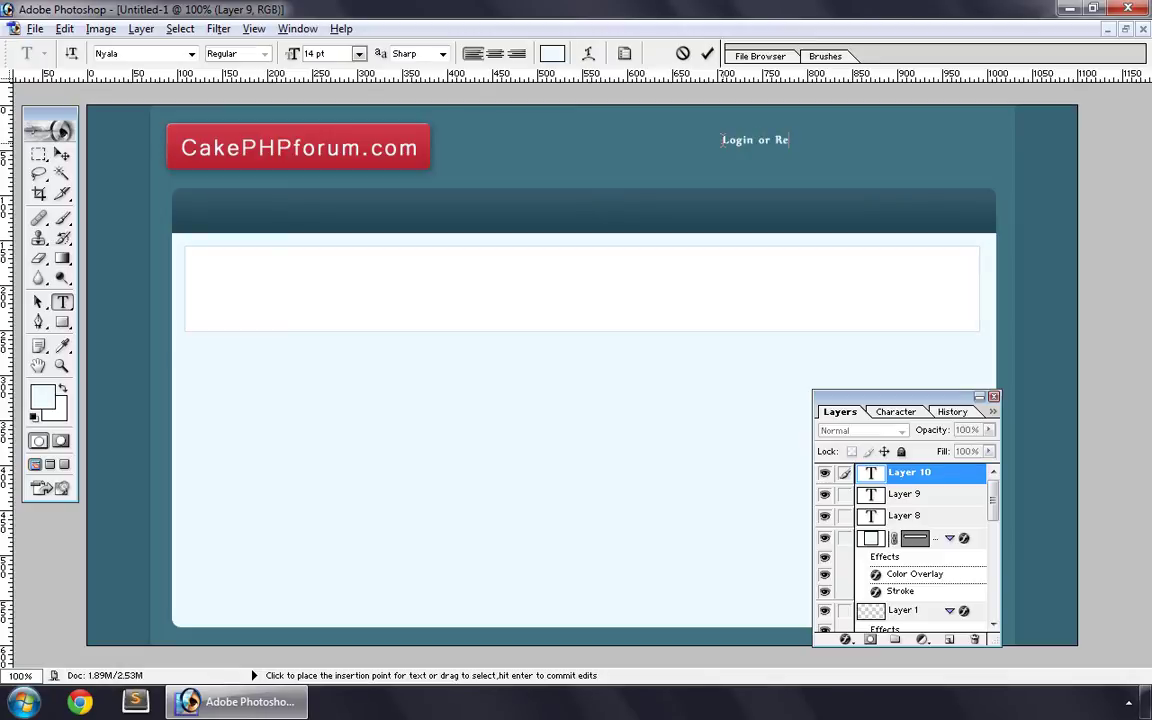
type("Login or Register")
key("ctrl+a")
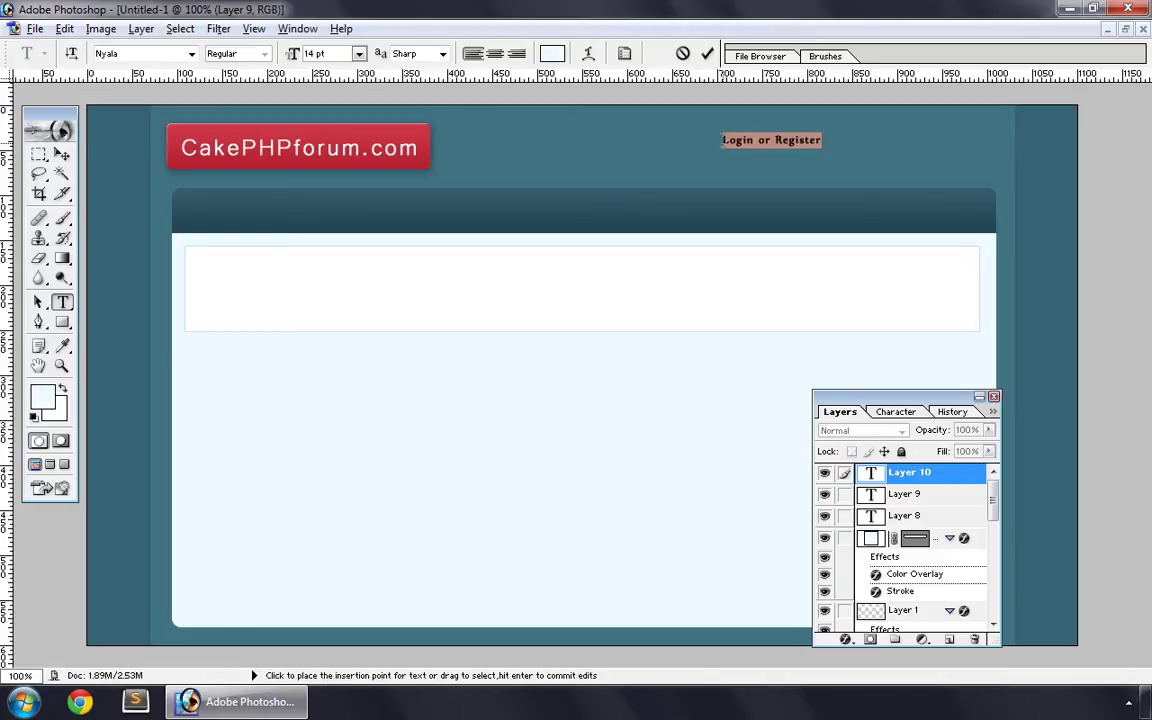
key("ctrl+shift+period")
key("ctrl+shift+period")
- Nudge the Login or Register text up toward the top edge and slightly right
left_click(62, 155)
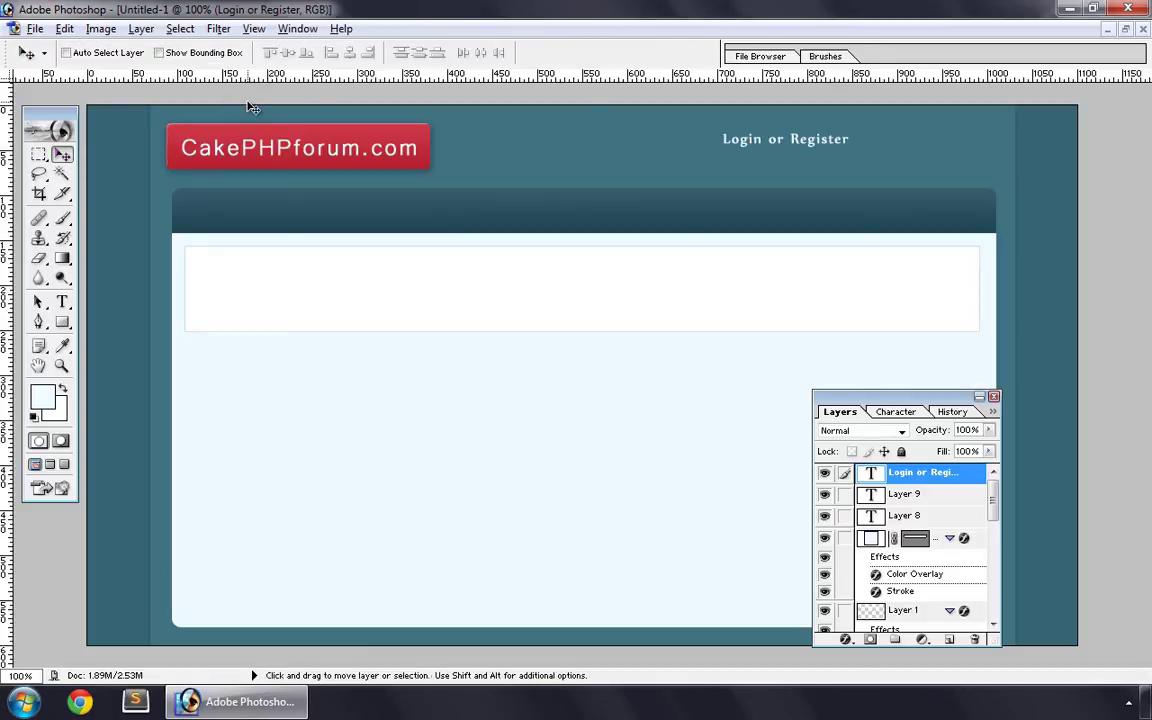
key("shift+Right")
key("shift+Right")
key("shift+Right")
key("shift+Right")
key("shift+Right")
key("shift+Right")
key("shift+Right")
key("shift+Right")
key("shift+Right")
key("shift+Right")
key("shift+Right")
key("shift+Right")
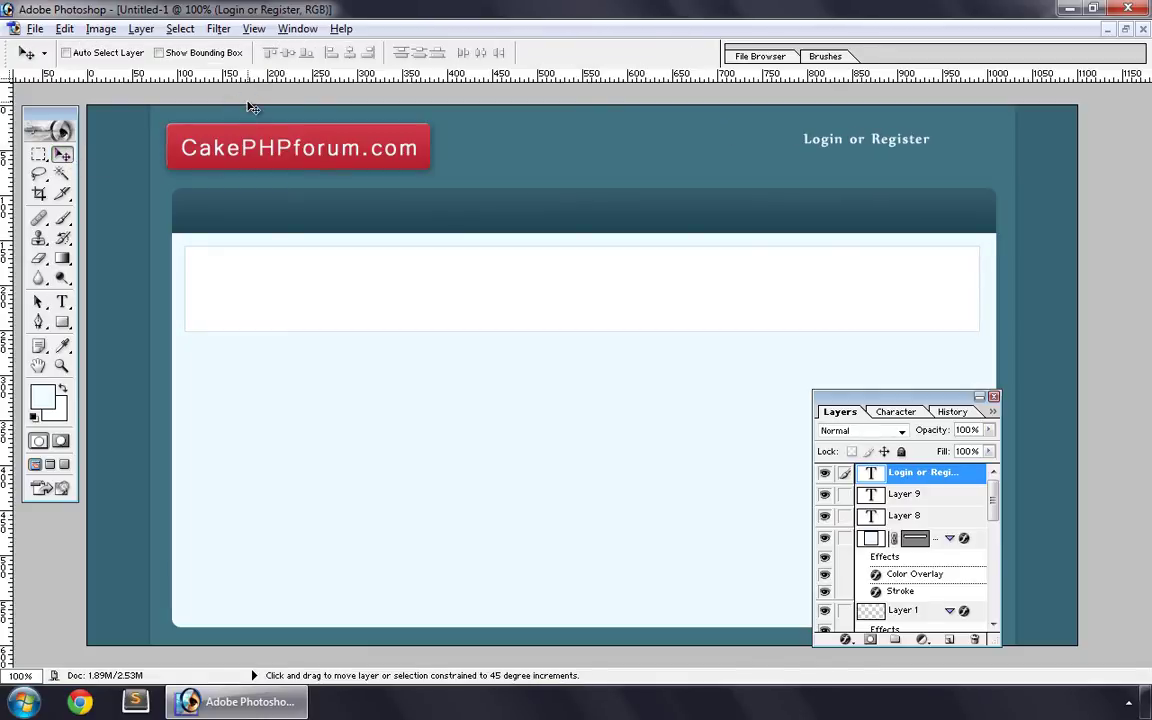
key("shift+Up")
key("shift+Up")
key("shift+Left")
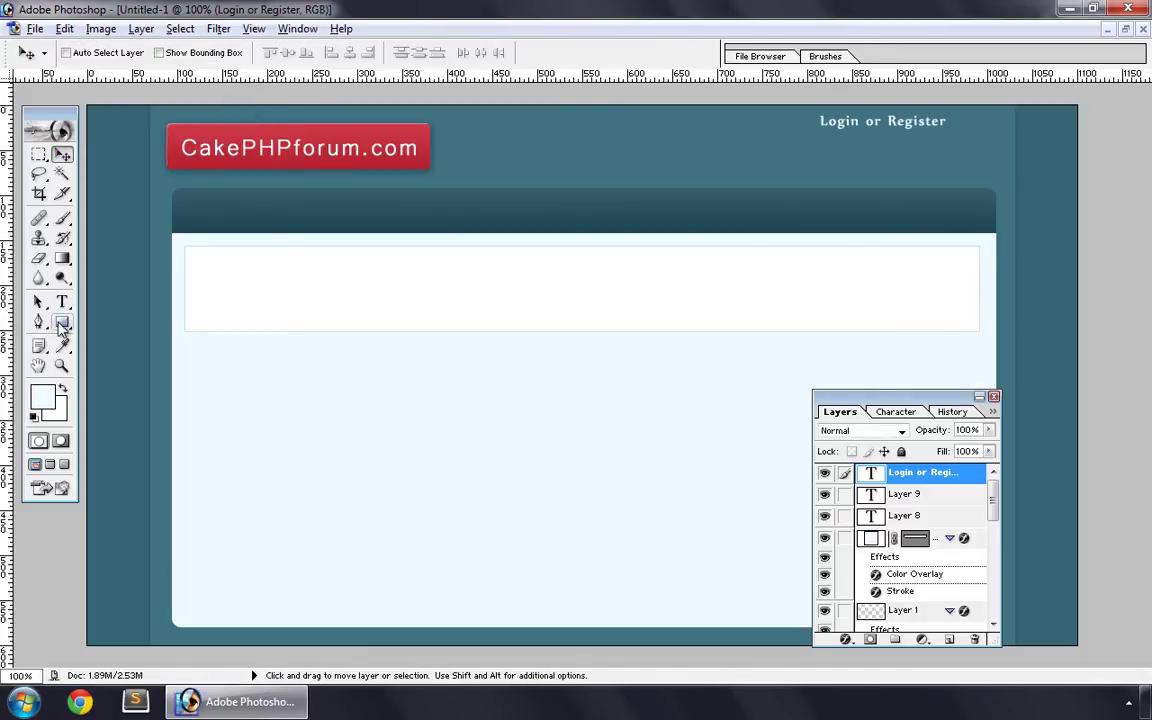
- Draw a 5 px-radius rounded box around the Login or Register text and send it behind the text
left_click(62, 322)
left_click(200, 53)
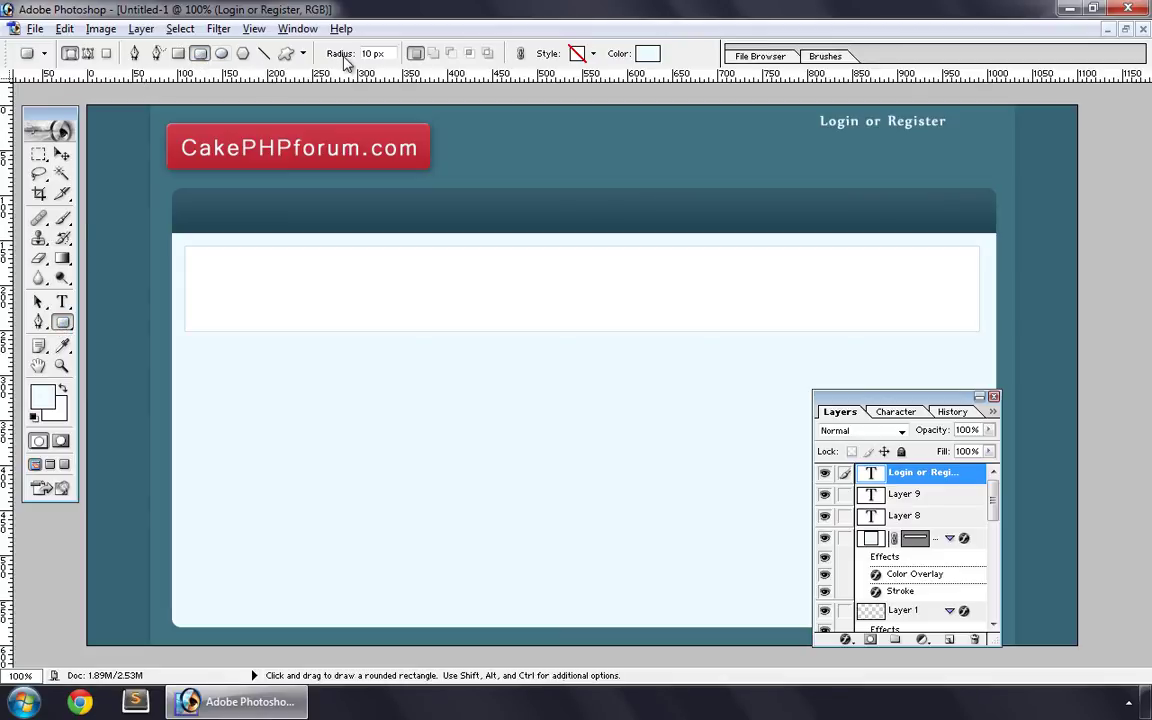
left_click(388, 53)
left_click_drag(797, 76, 961, 140)
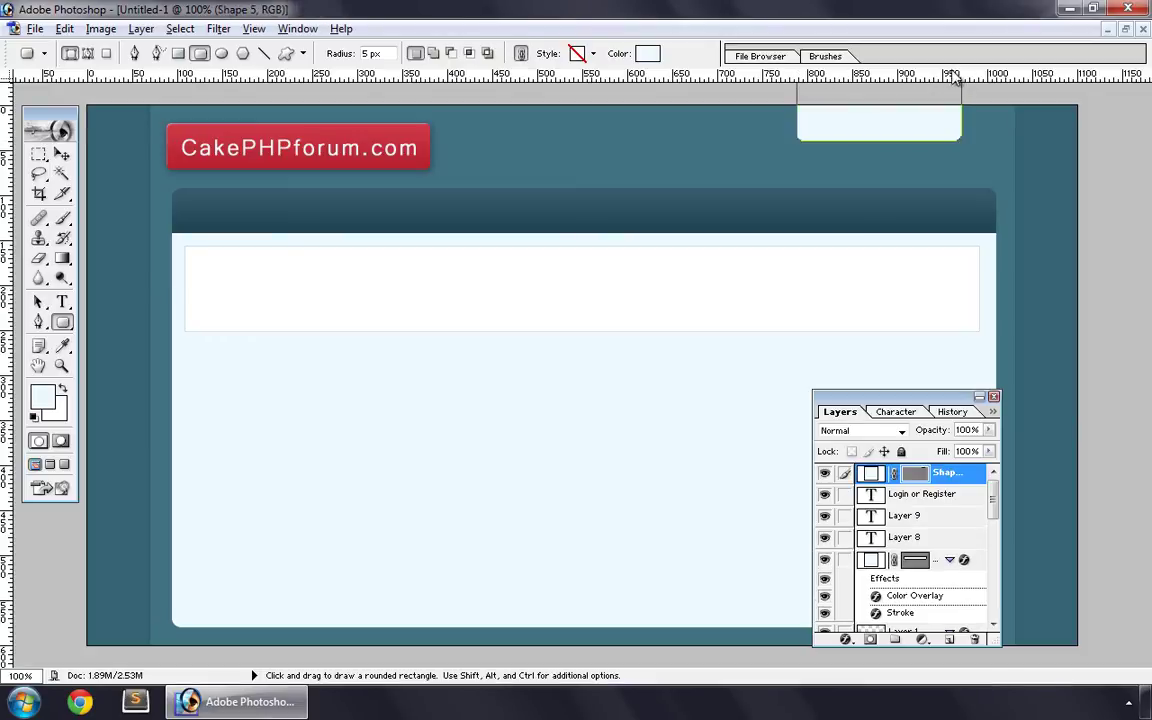
left_click(62, 156)
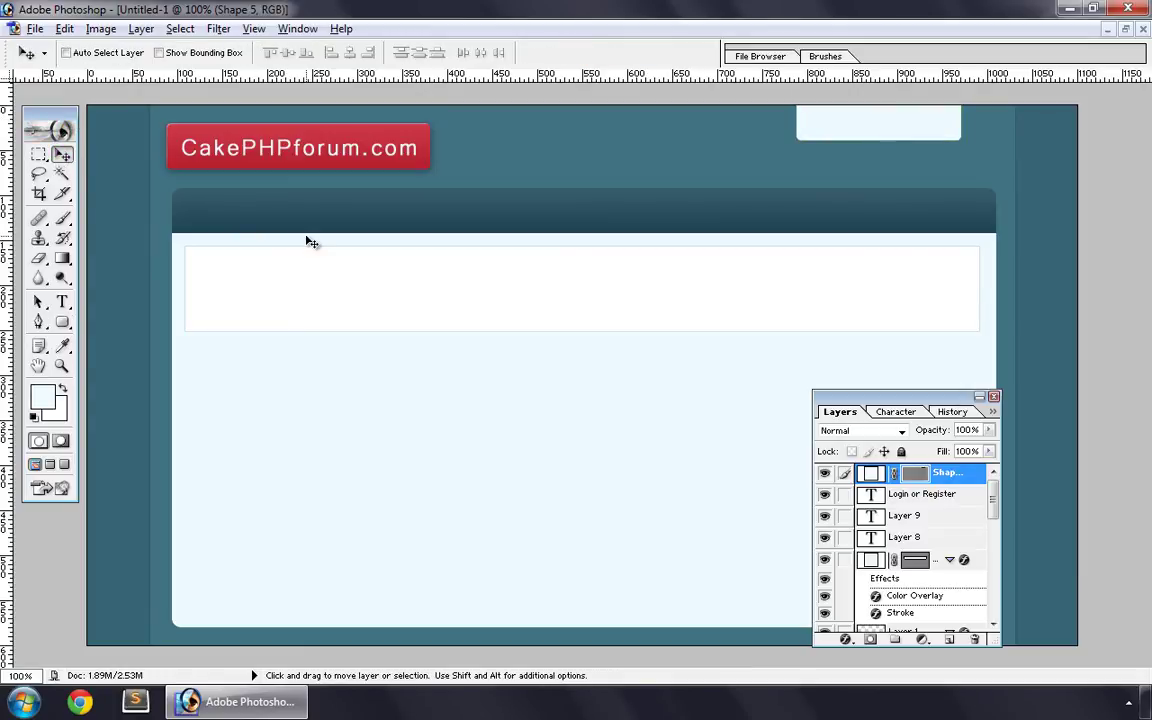
key("ctrl+bracketleft")
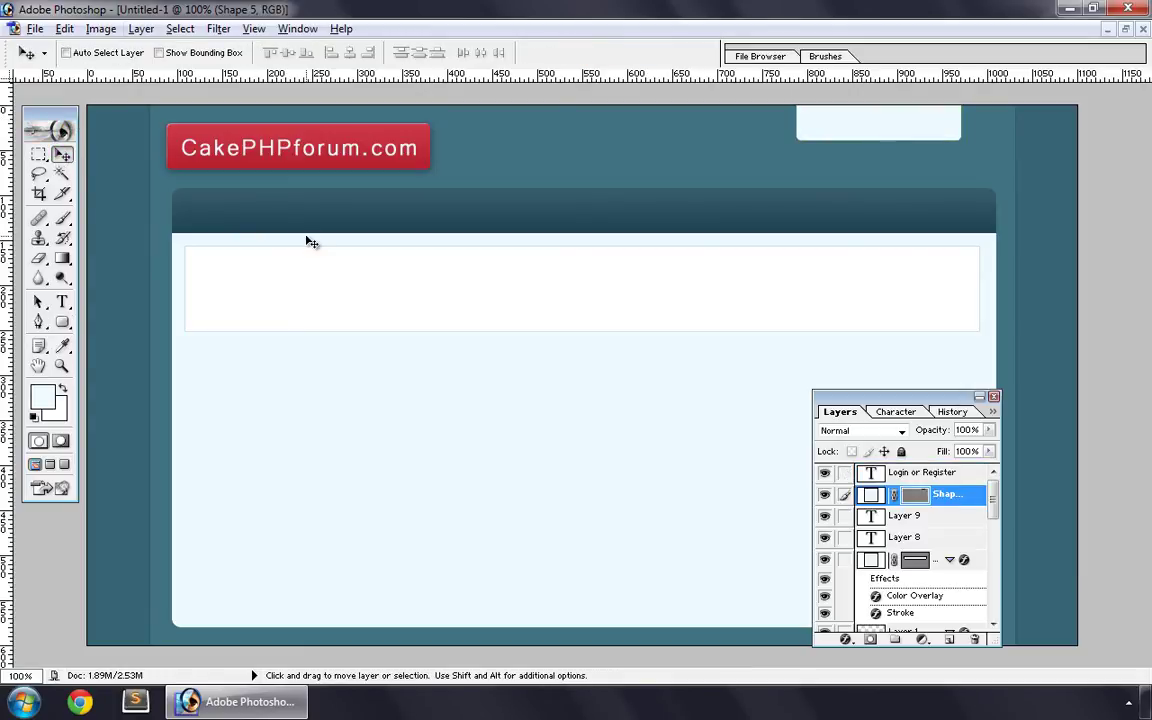
left_click(141, 28)
- Give the button box a sampled #2B505D Color Overlay at 90% opacity plus a Gradient Overlay
mouse_move(200, 135)
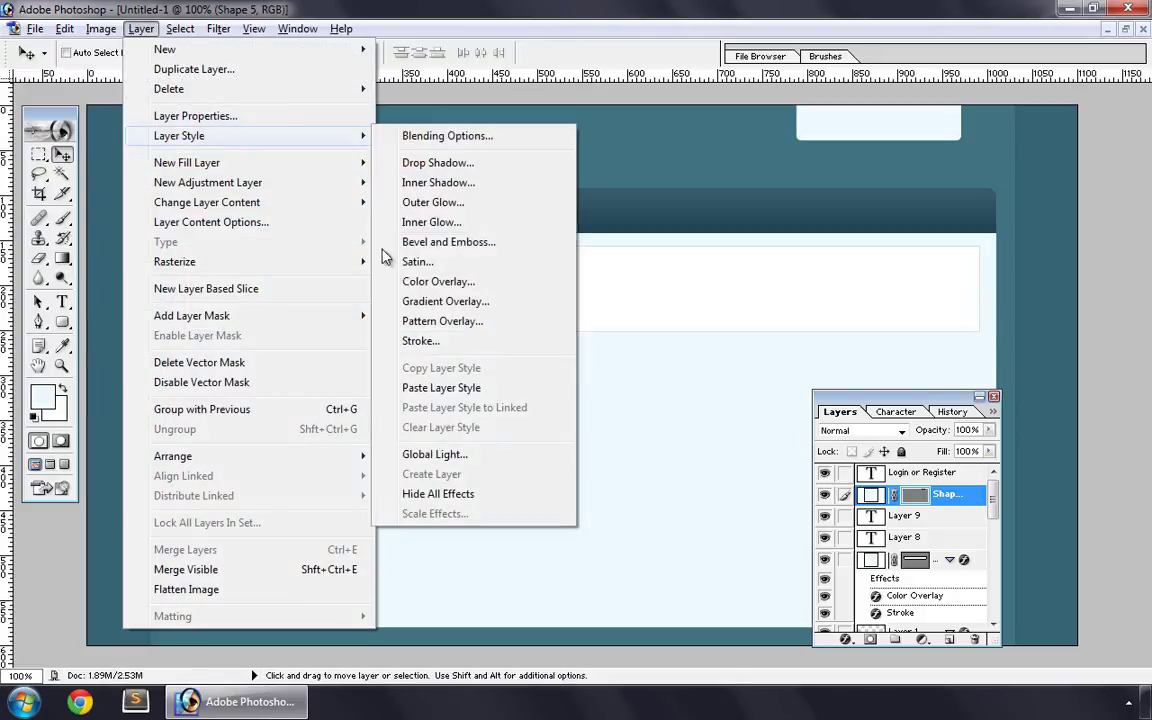
left_click(414, 288)
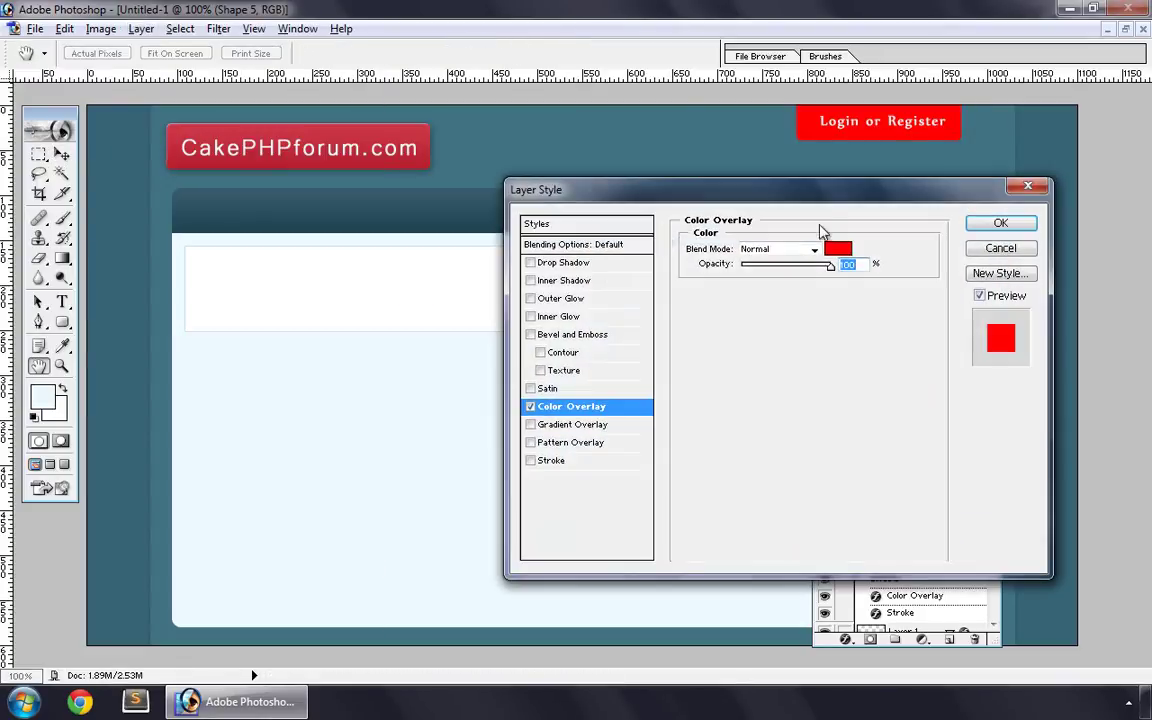
left_click(838, 248)
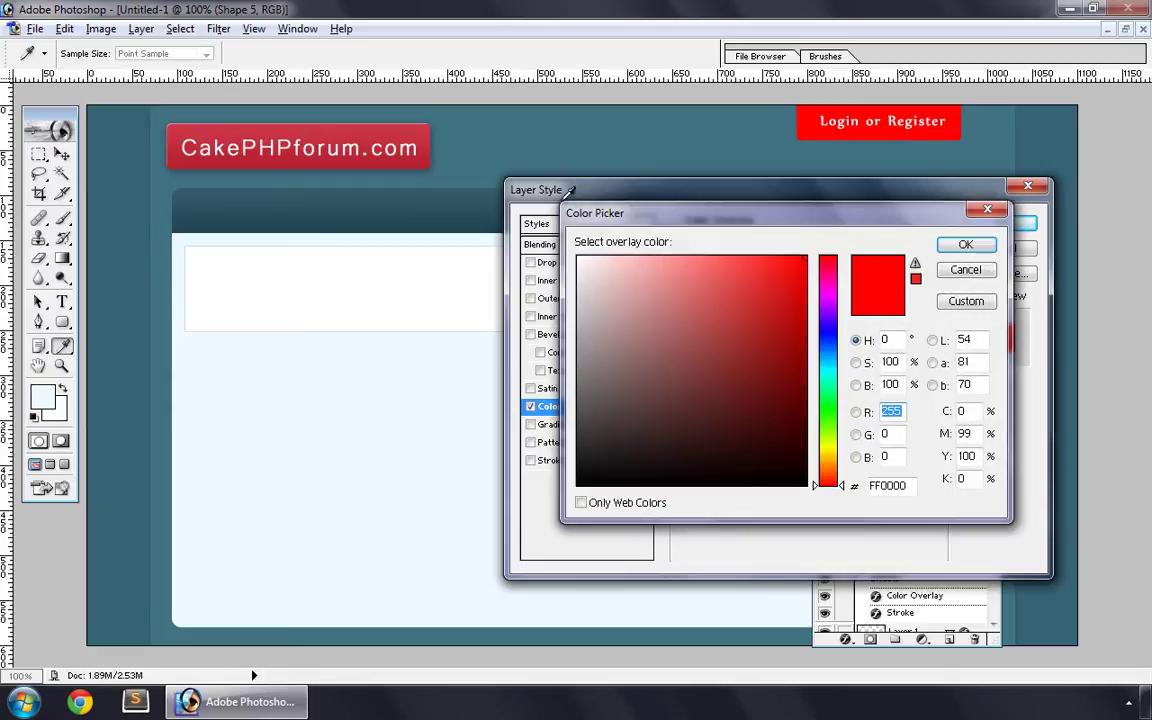
left_click(440, 210)
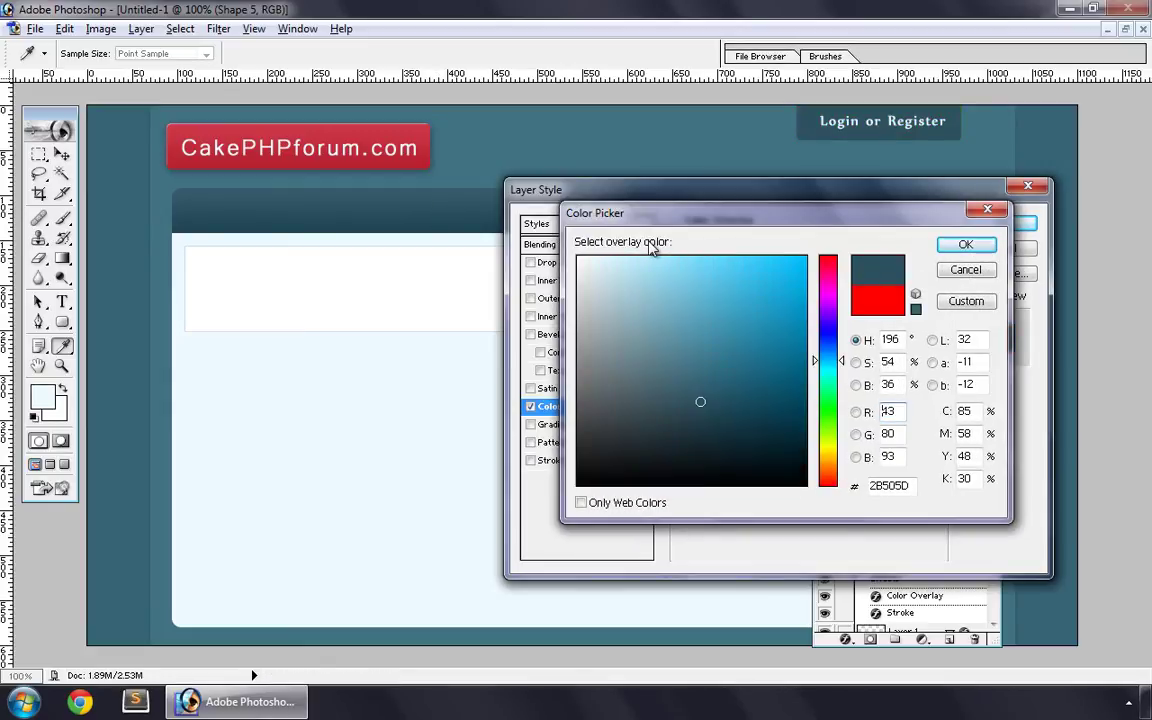
left_click(966, 245)
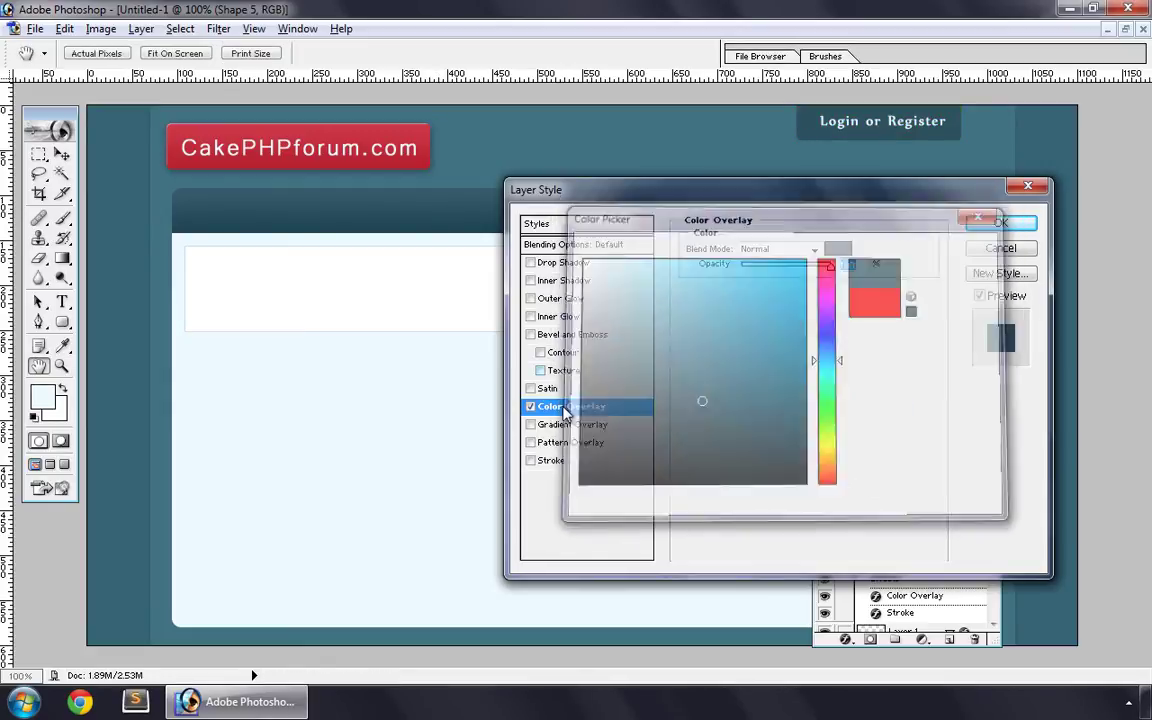
type("90")
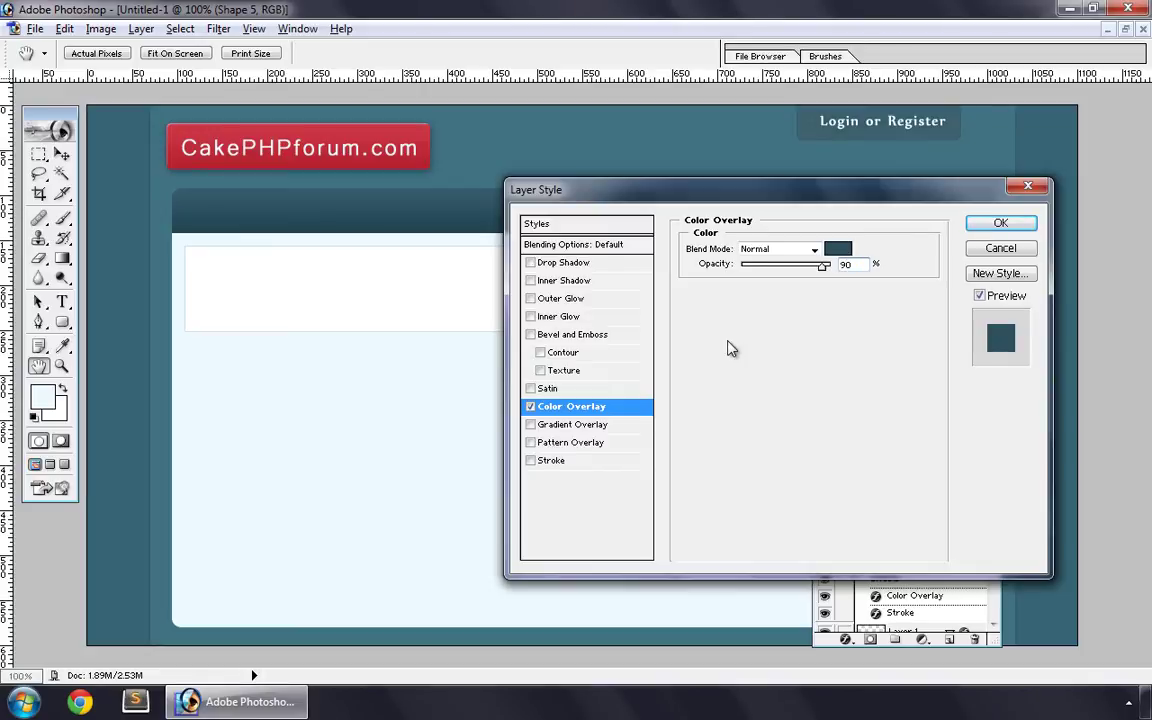
left_click(606, 428)
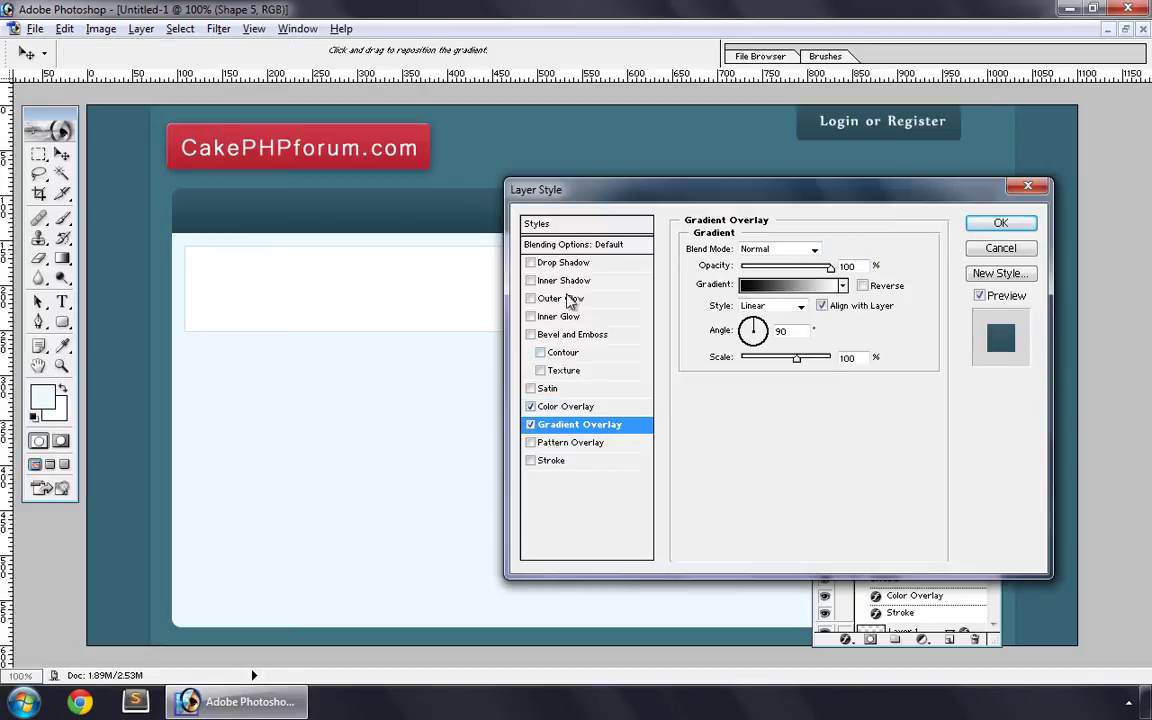
- Add a faint Drop Shadow with distance 2 and apply the button's styles
left_click(568, 263)
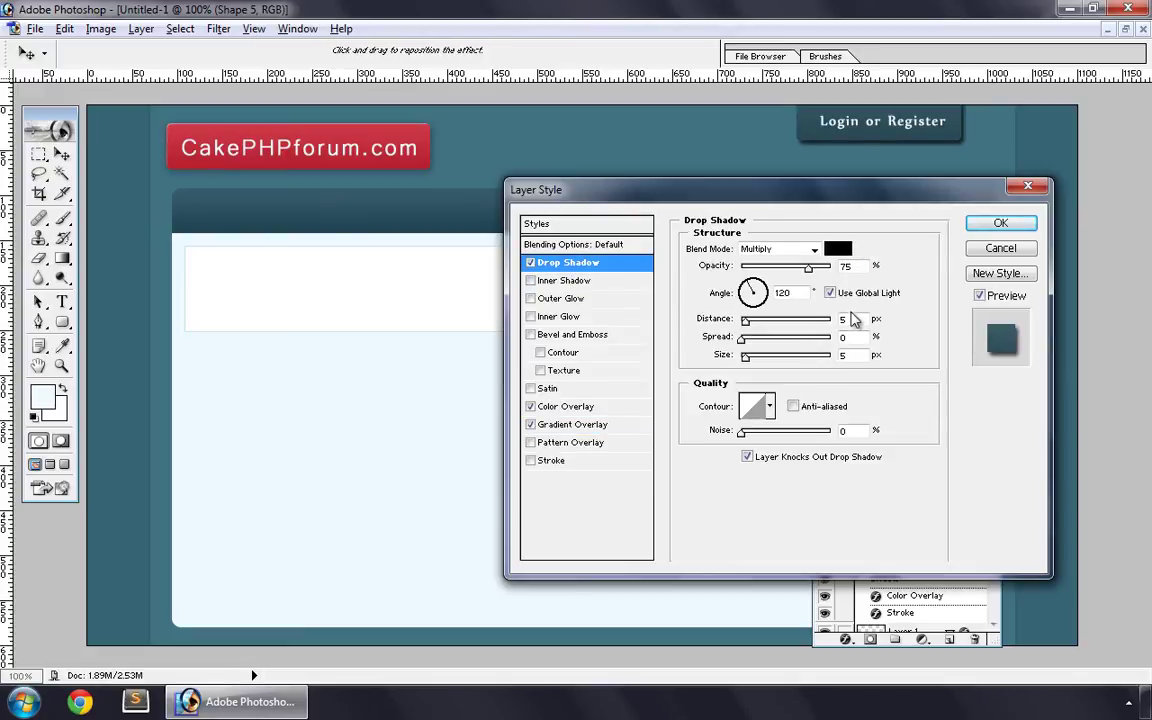
double_click(857, 320)
type("2")
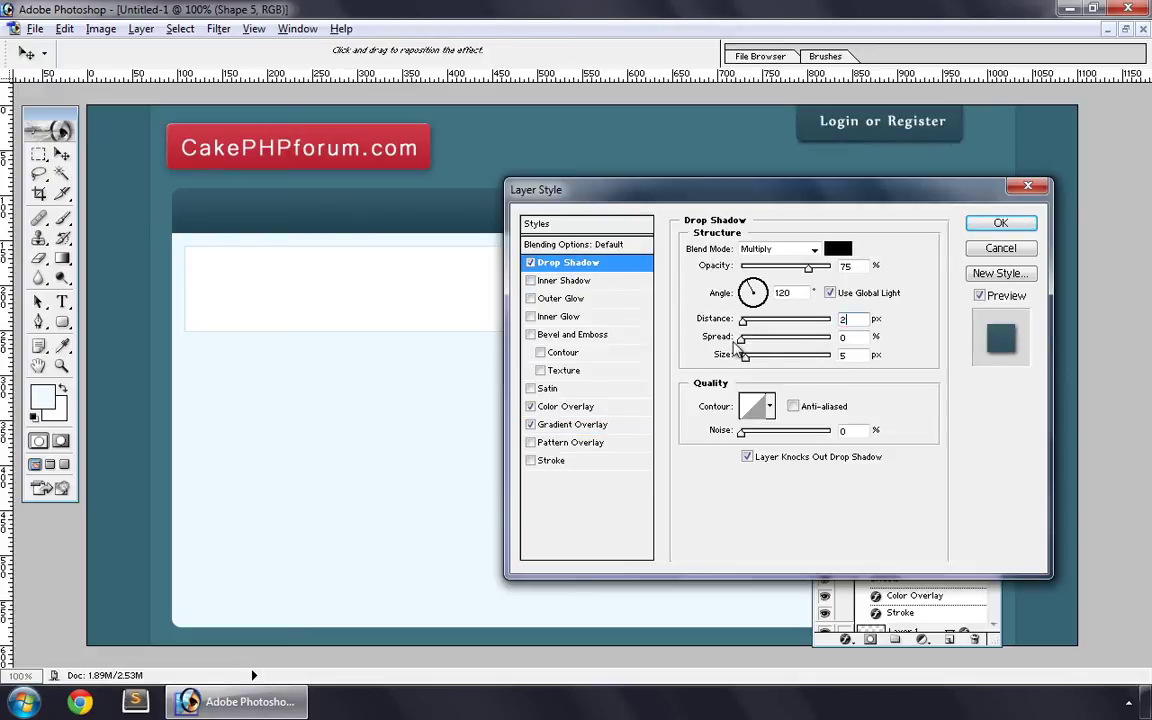
key("Tab")
key("Tab")
left_click_drag(808, 266, 758, 267)
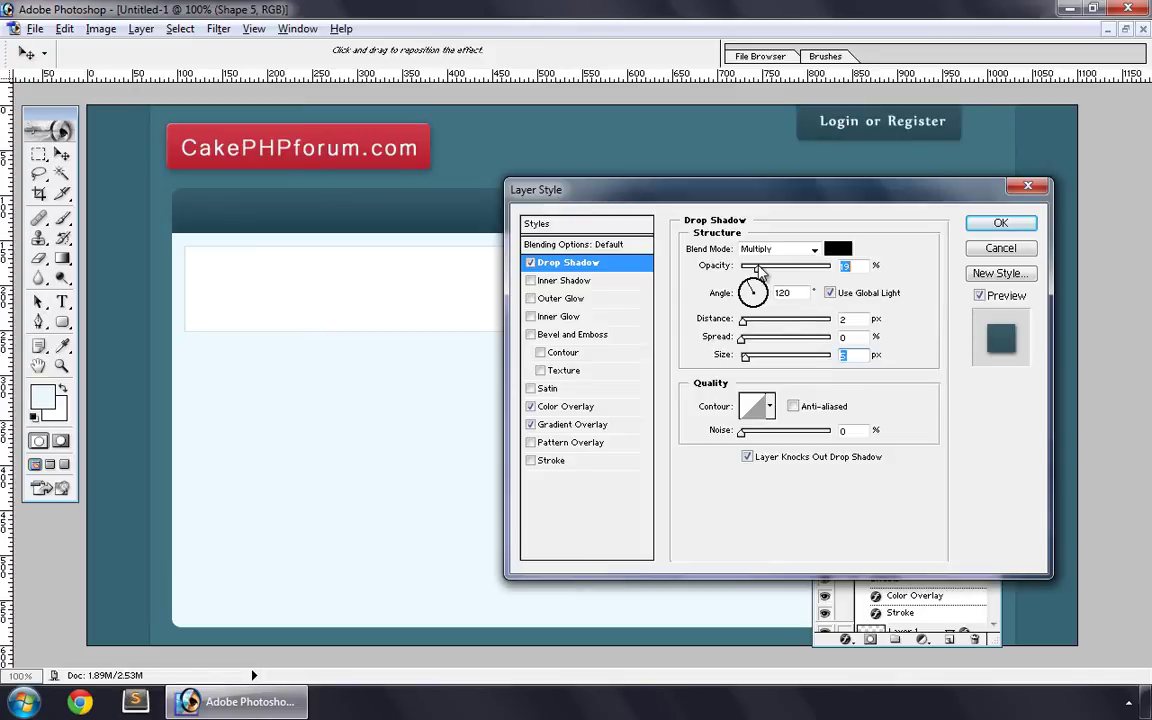
left_click(998, 226)
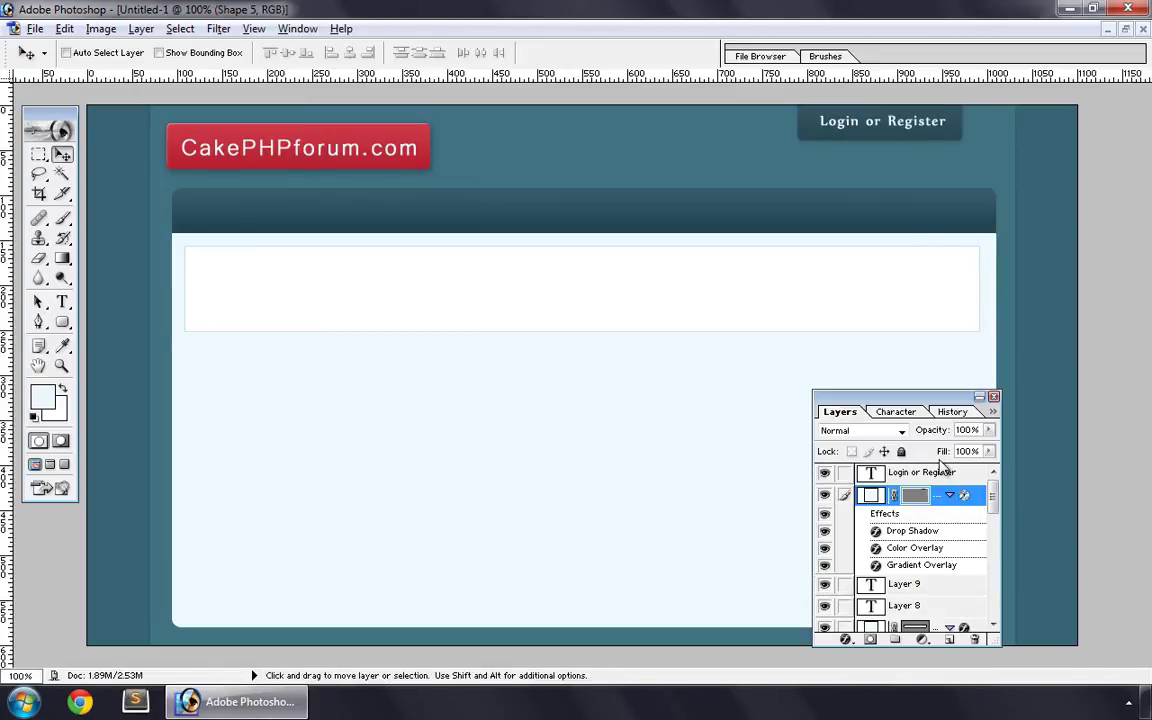
- Link the Login or Register text to its teal box, nudge both right, and reselect the text layer
left_click(845, 473)
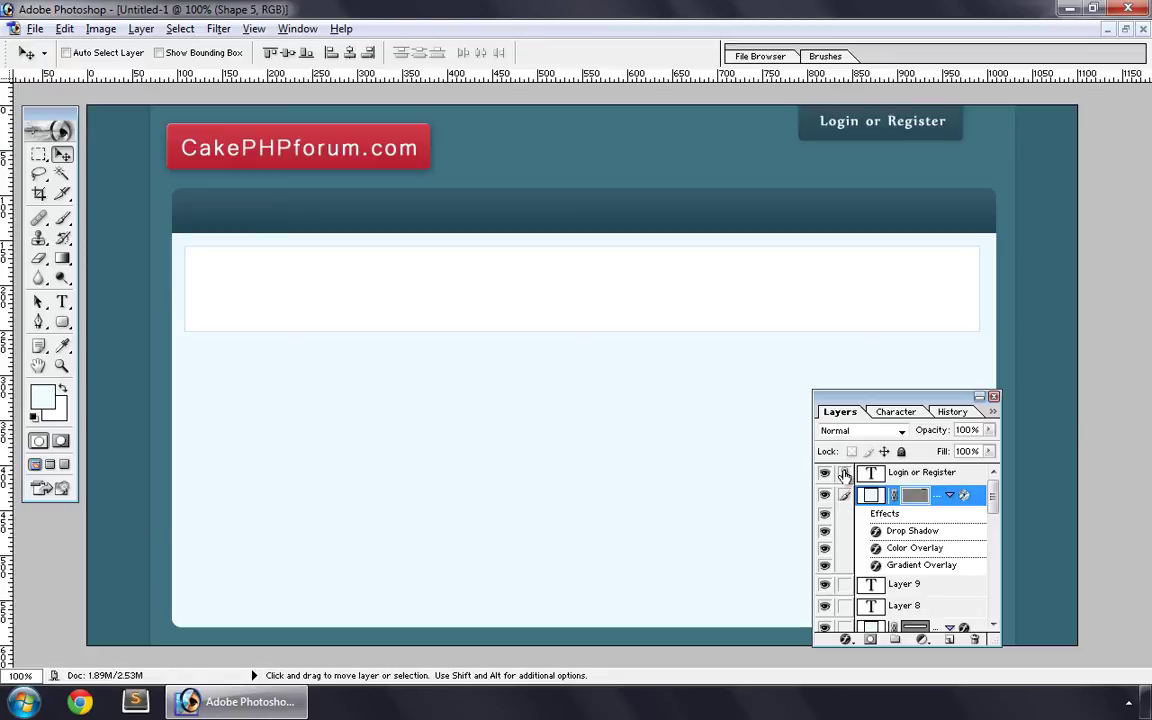
key("shift+Right")
key("shift+Right")
key("Right")
key("Right")
key("Right")
key("Right")
key("Right")
key("Right")
key("Right")
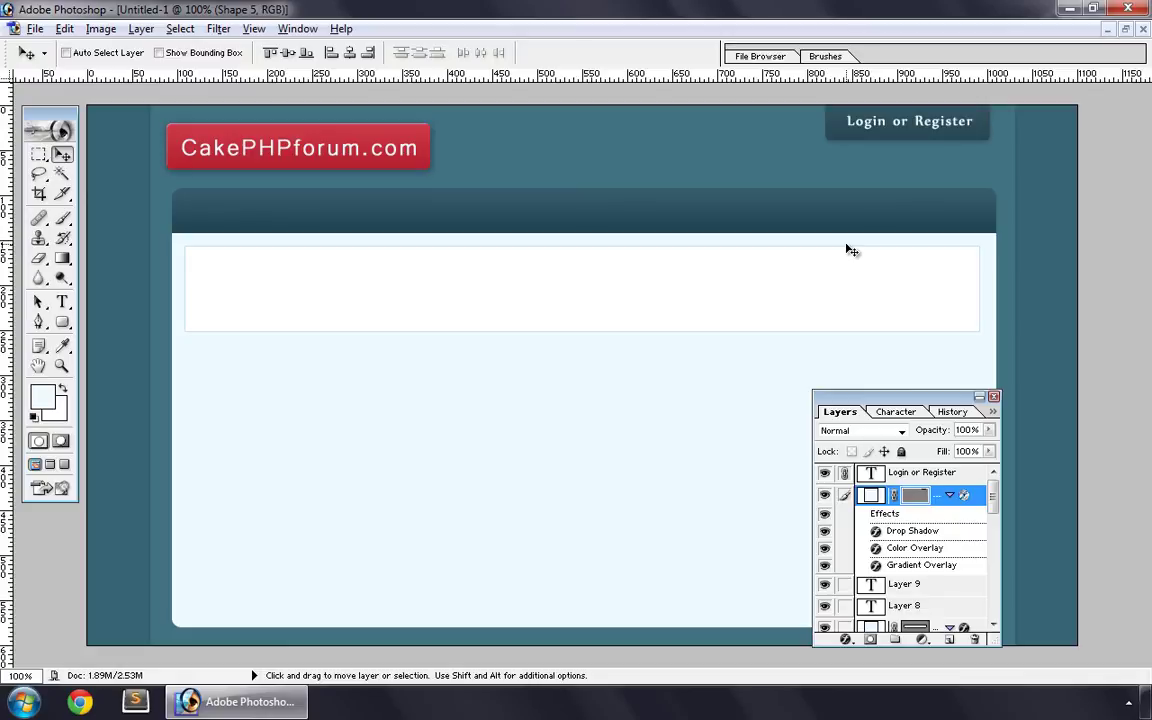
key("alt+bracketright")
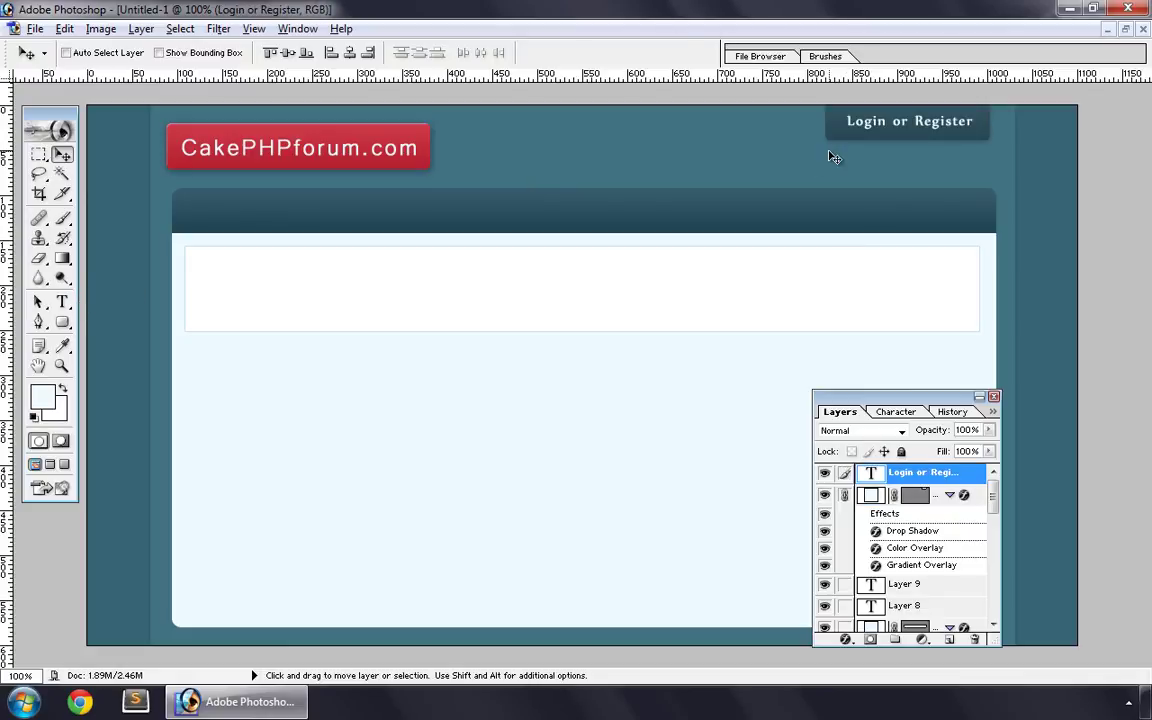
- Colour the word Login pale yellow #FFE981
left_click(66, 304)
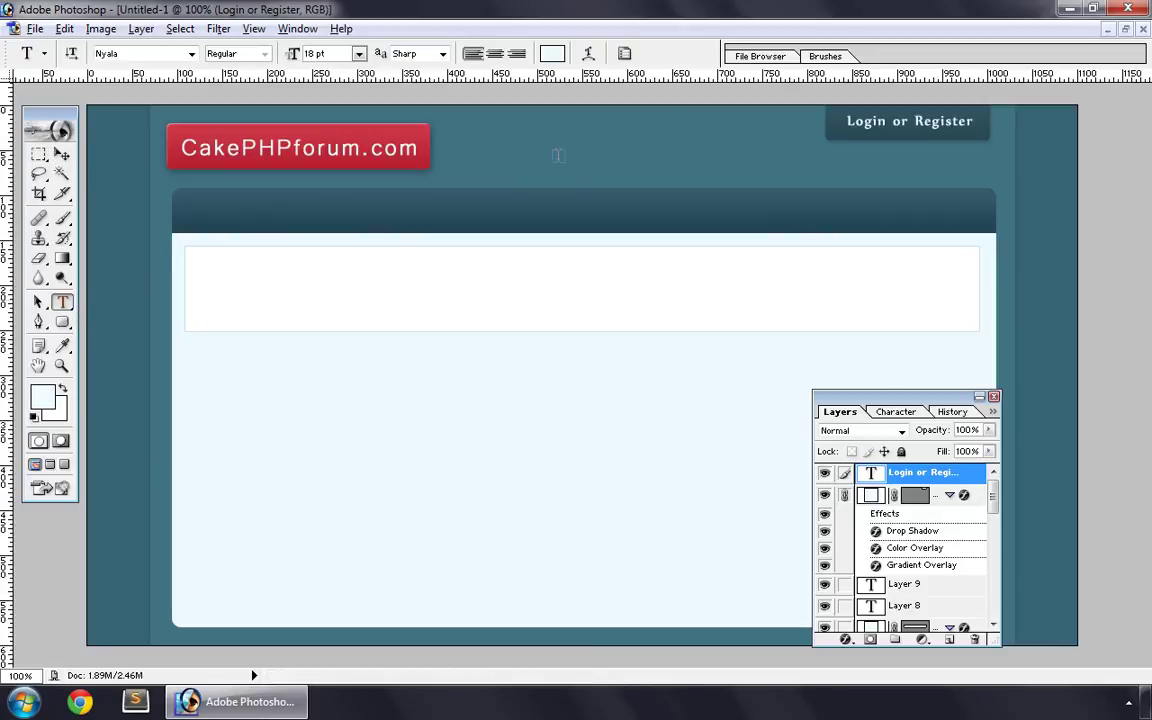
double_click(866, 121)
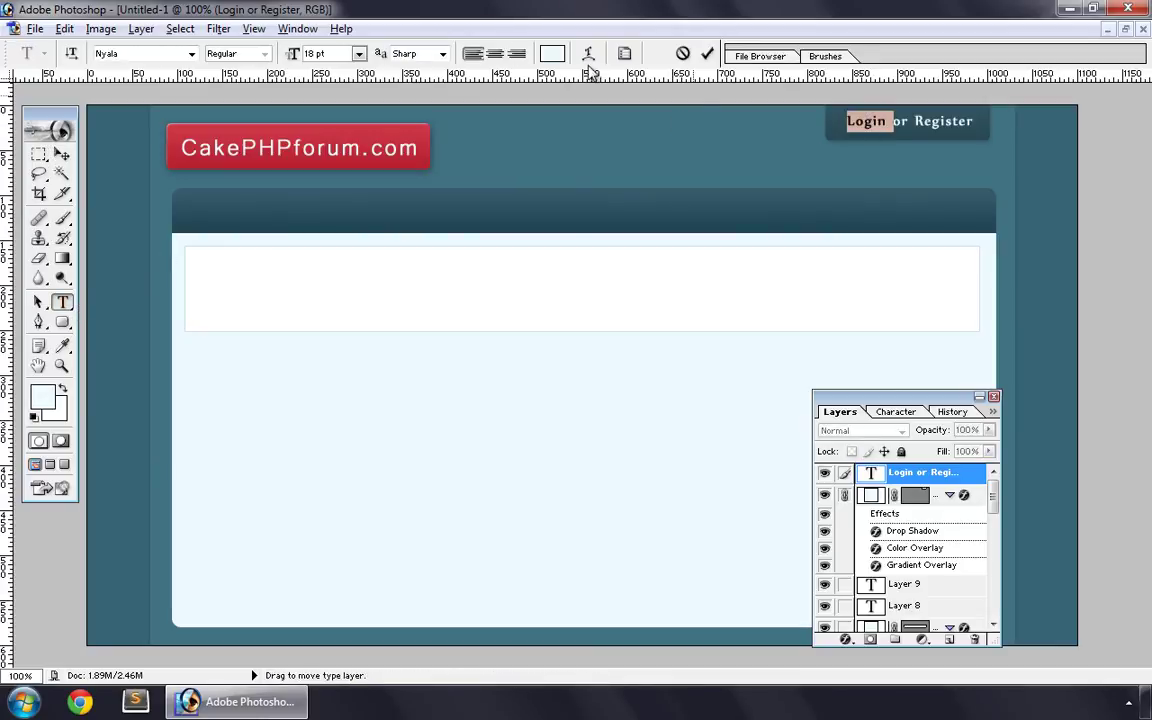
left_click(552, 53)
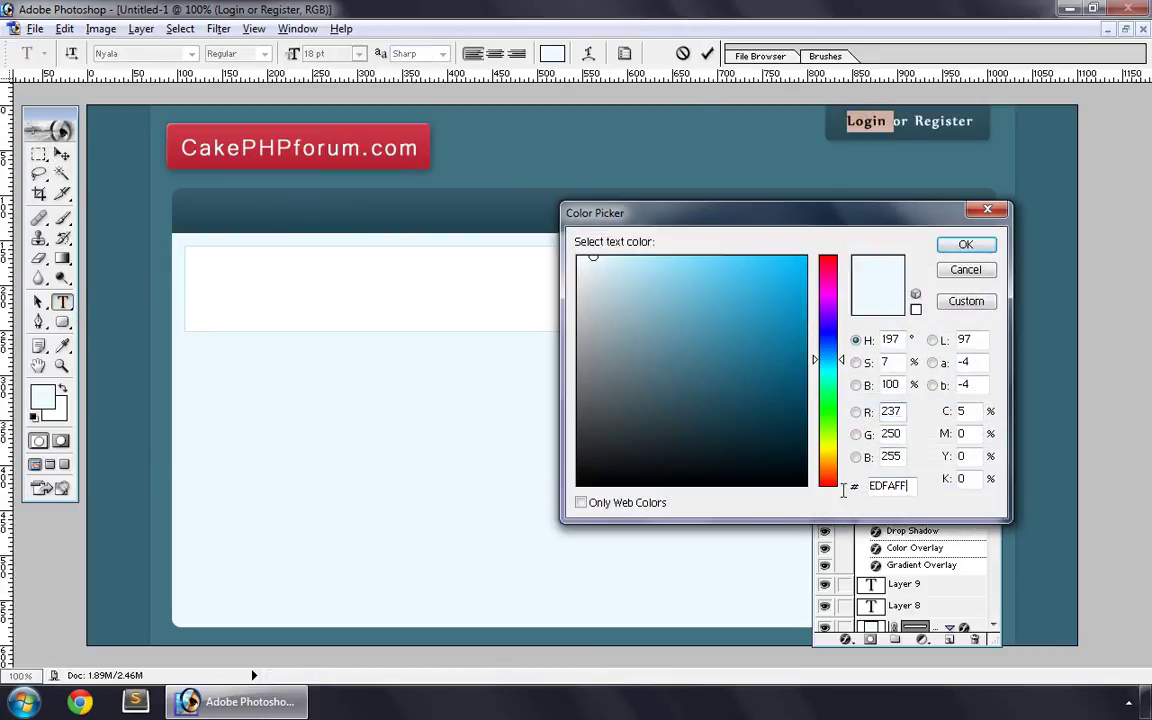
key("Tab")
type("FFE981")
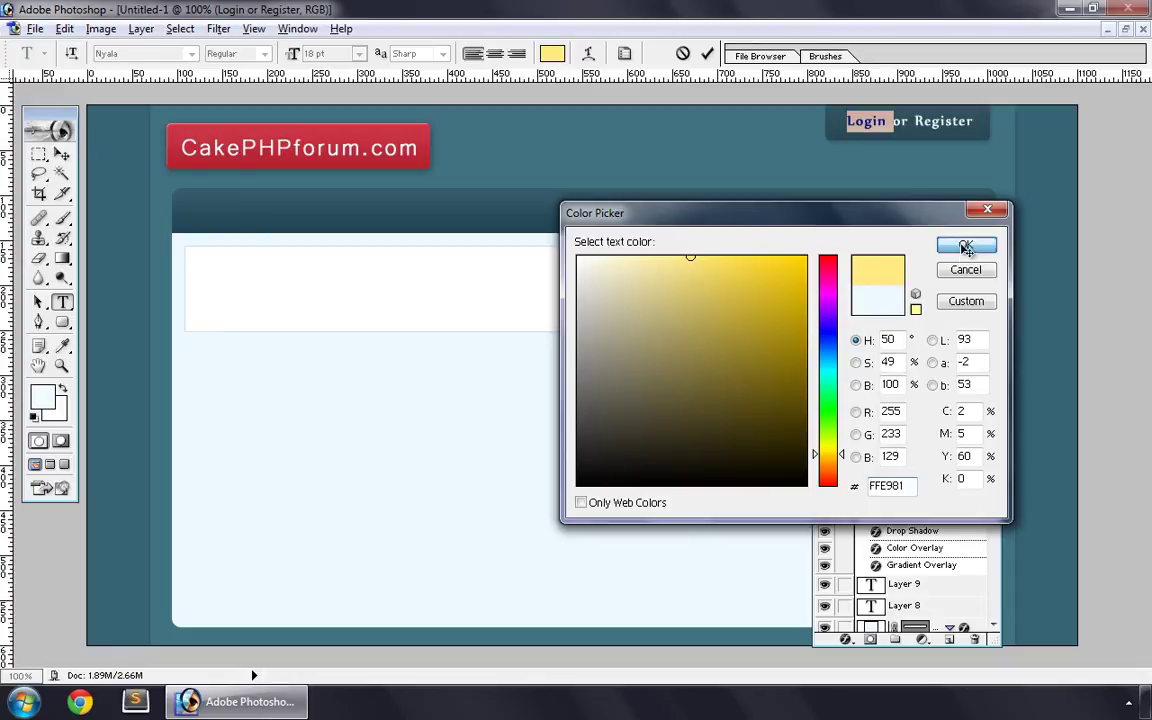
left_click(963, 246)
key("End")
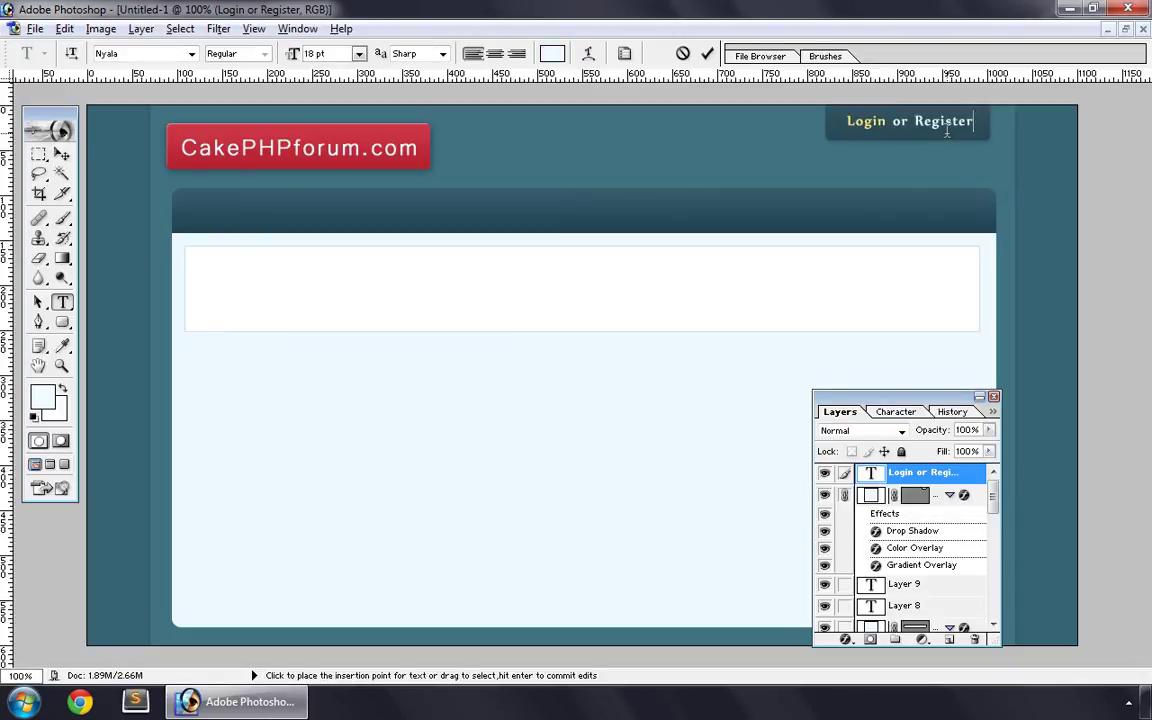
- Colour the word Register the same pale yellow #FFE981, leaving 'or' white
double_click(937, 120)
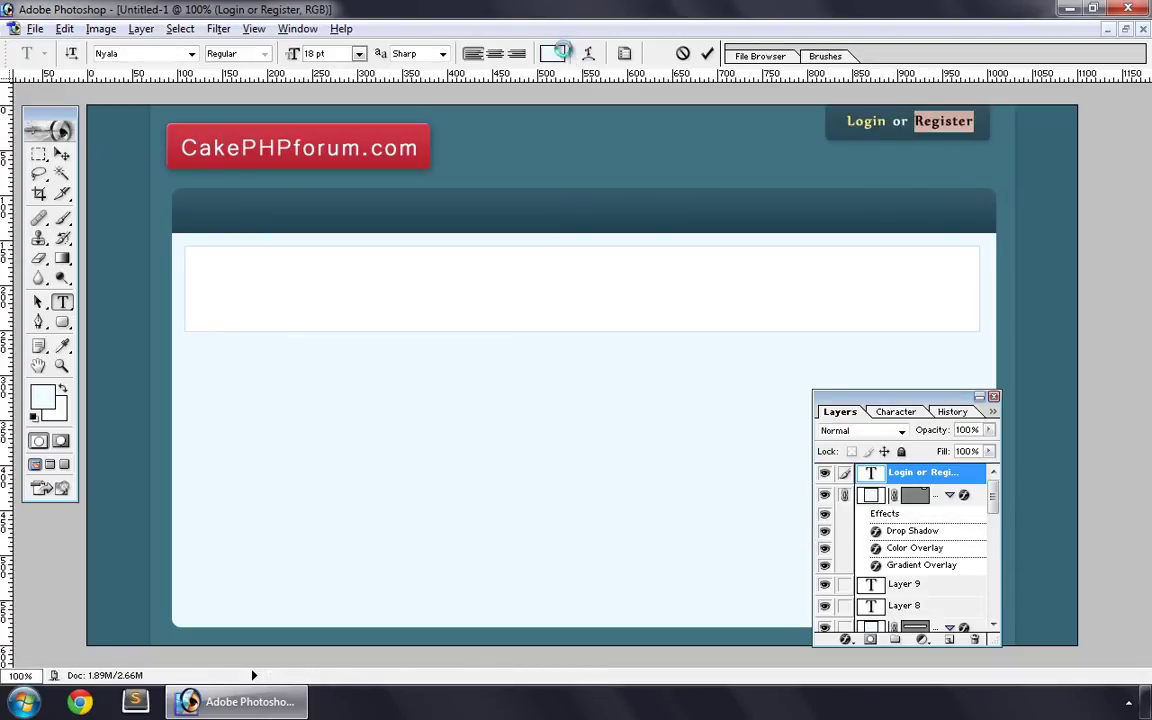
left_click(552, 53)
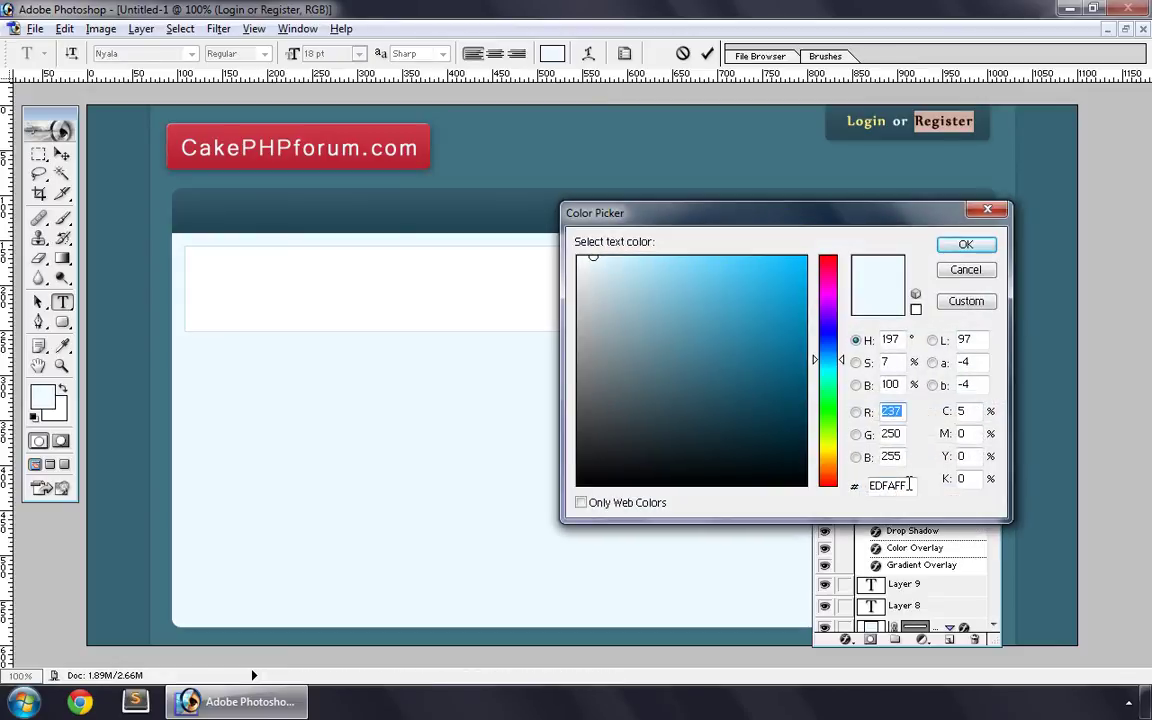
double_click(905, 485)
type("FFE981")
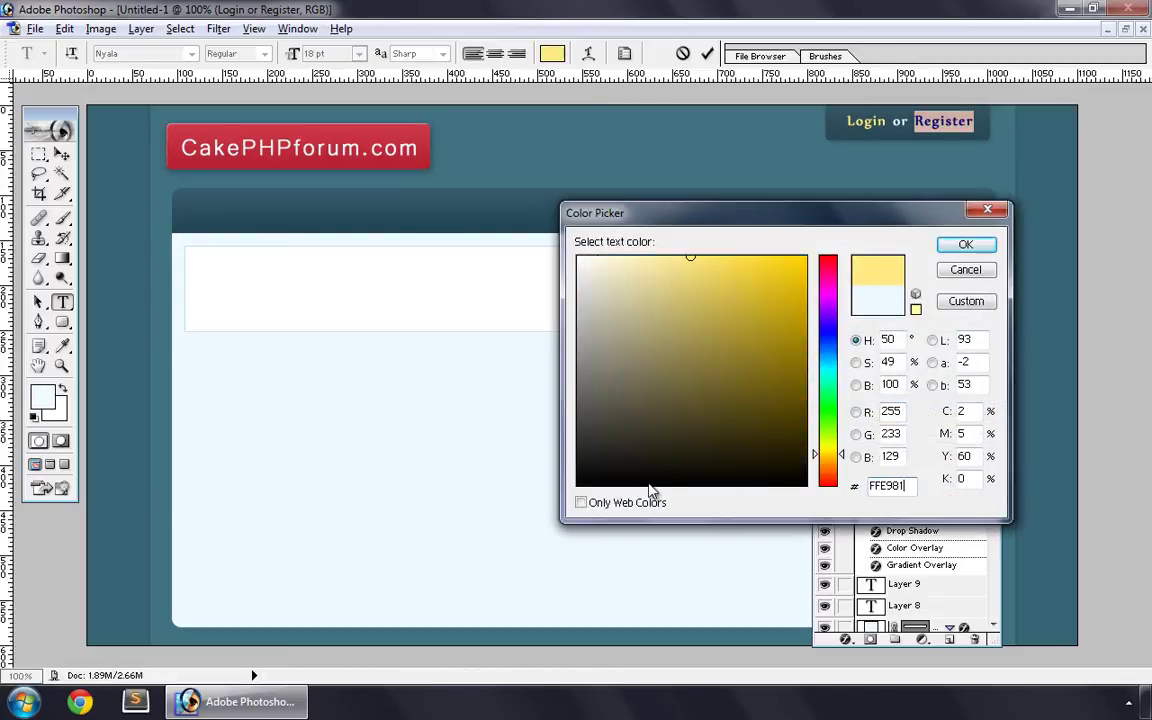
left_click(966, 246)
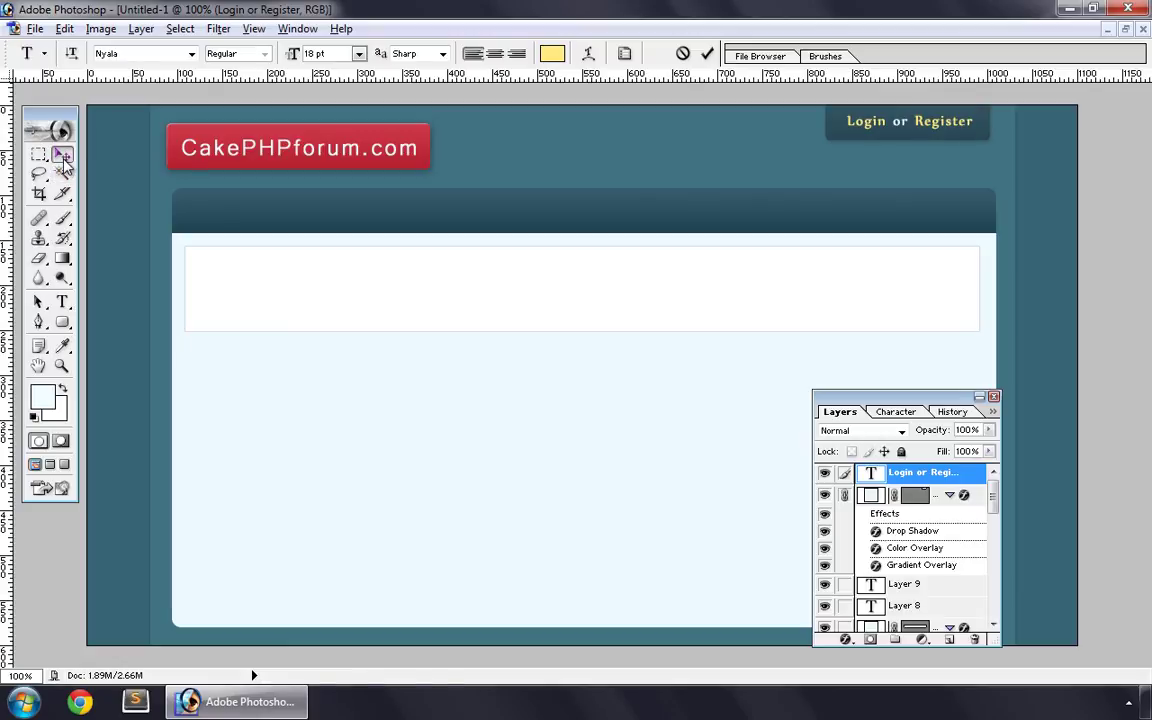
left_click(61, 157)
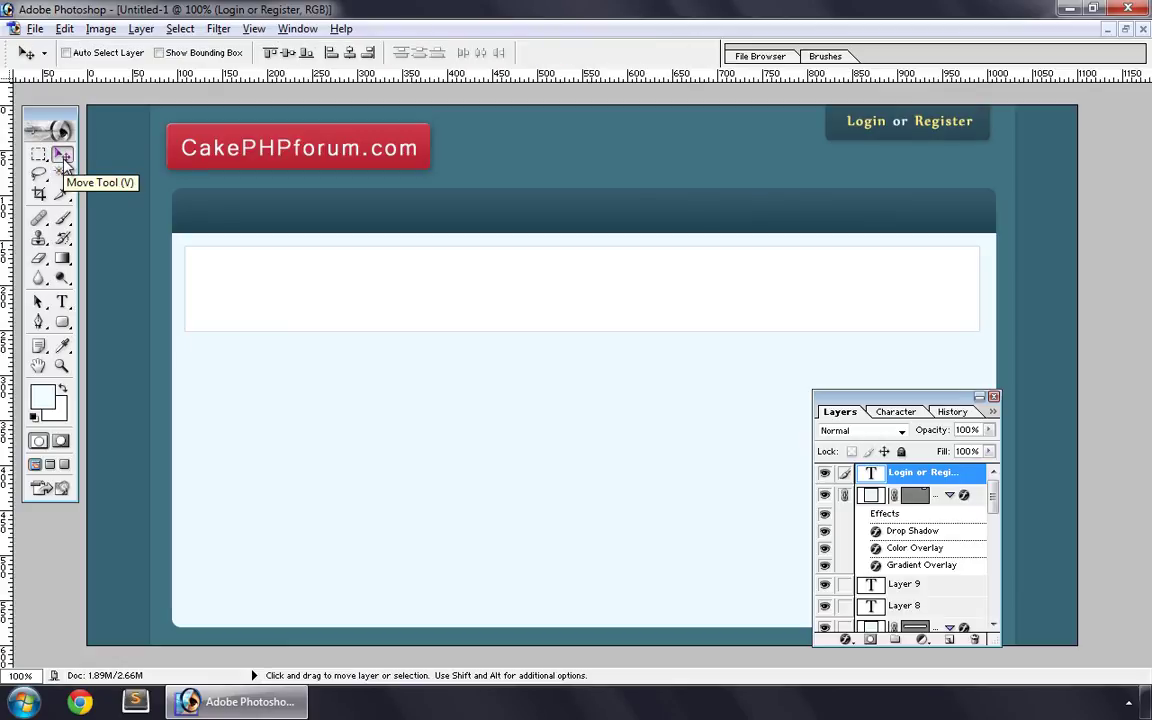
- Save the mockup under the new name design.psd with Save As
left_click(35, 28)
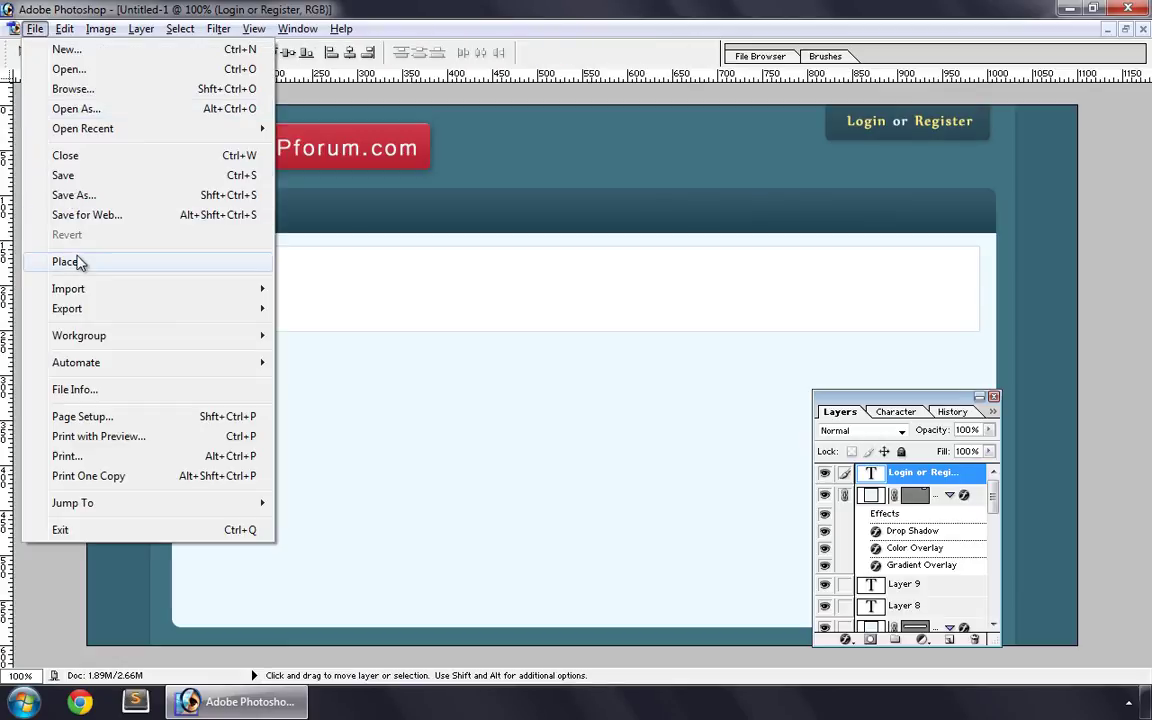
left_click(60, 175)
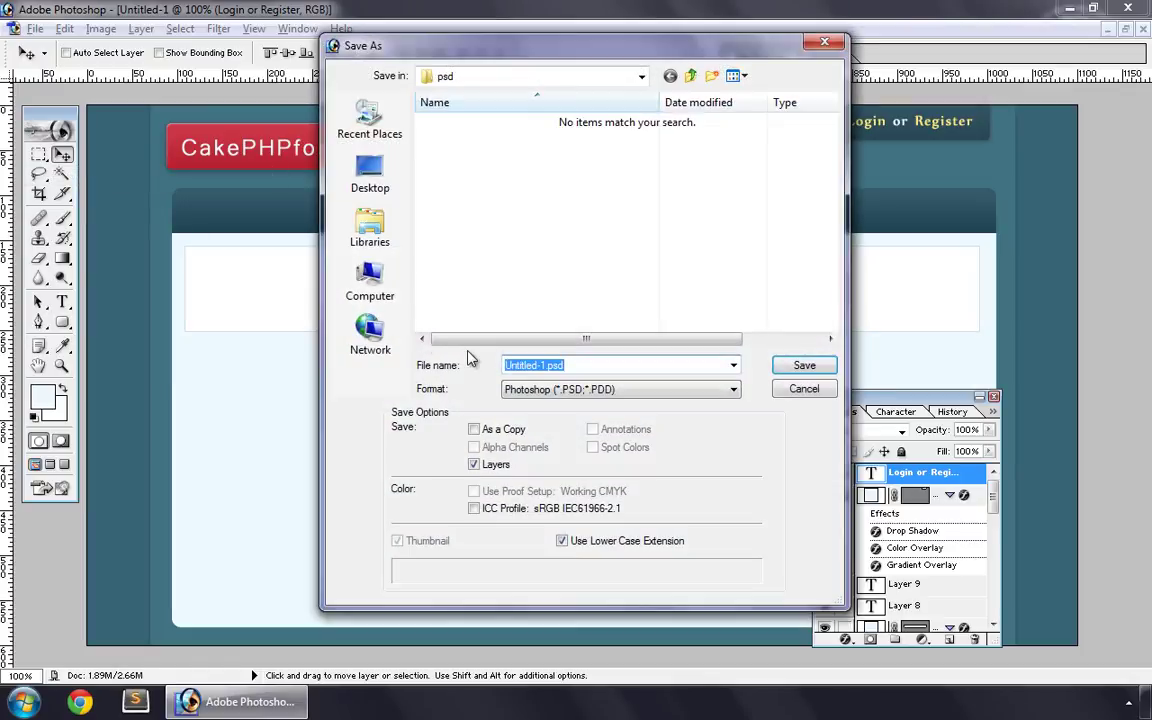
type("design")
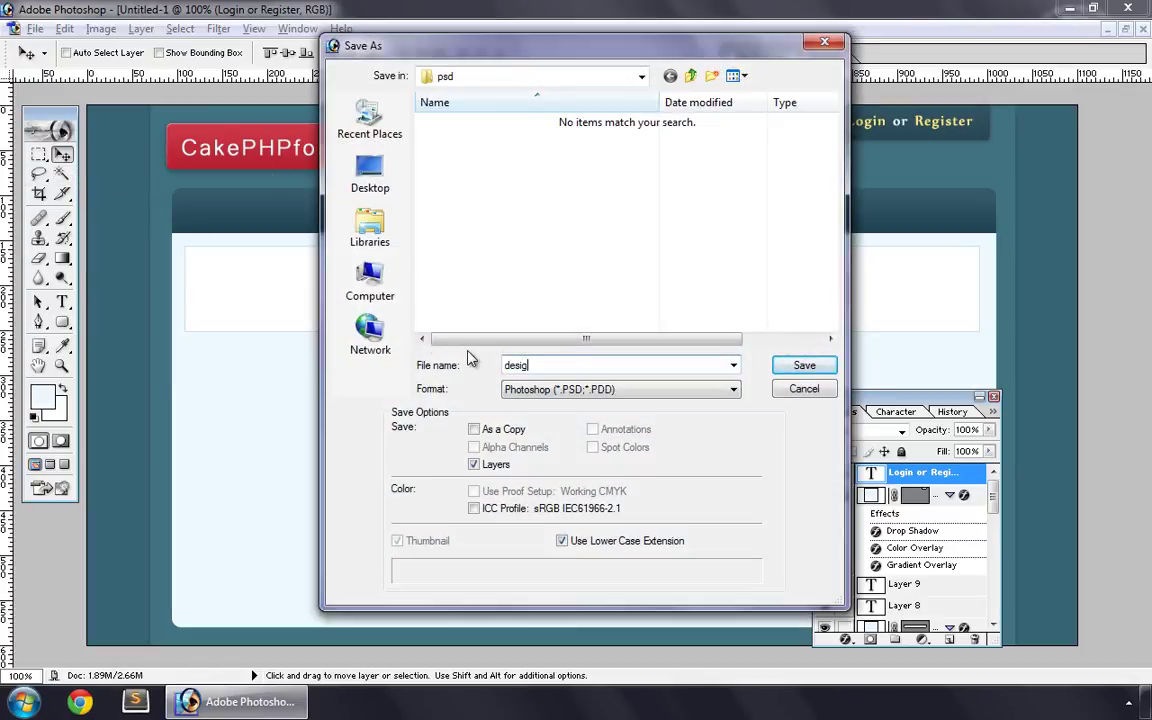
left_click(806, 365)
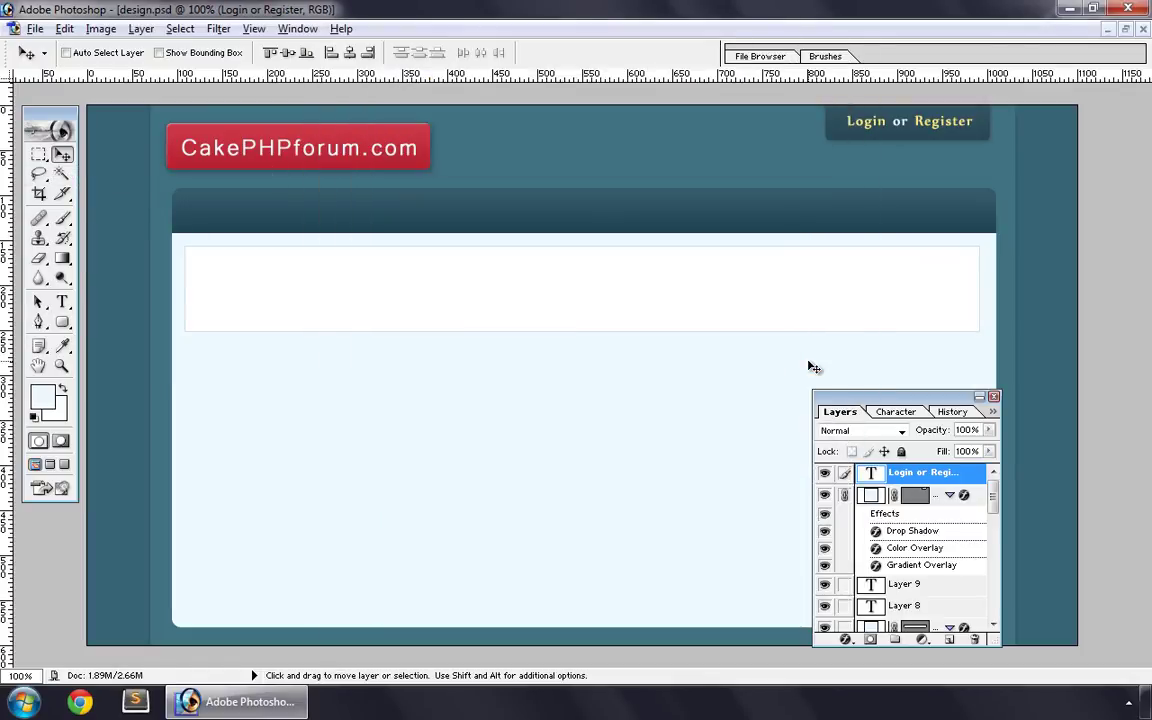